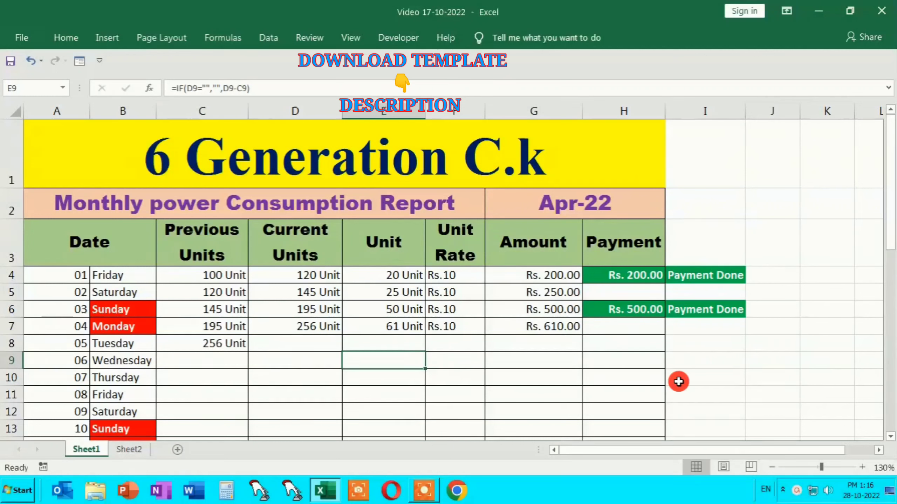
Step: Clear the sample payments in H4:H6 and centre the day numbers in A4:A33
{"action": "left_click_drag", "start_coordinate": [627, 280], "coordinate": [634, 308]}
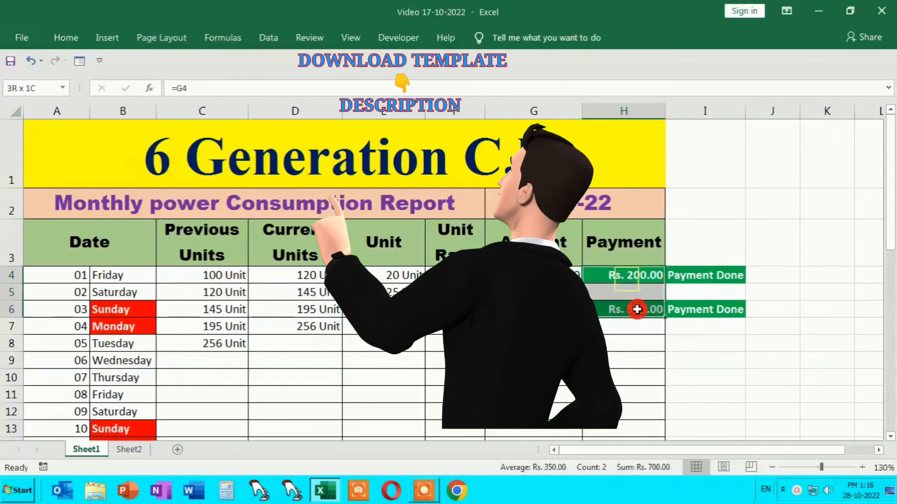
{"action": "key", "text": "Delete"}
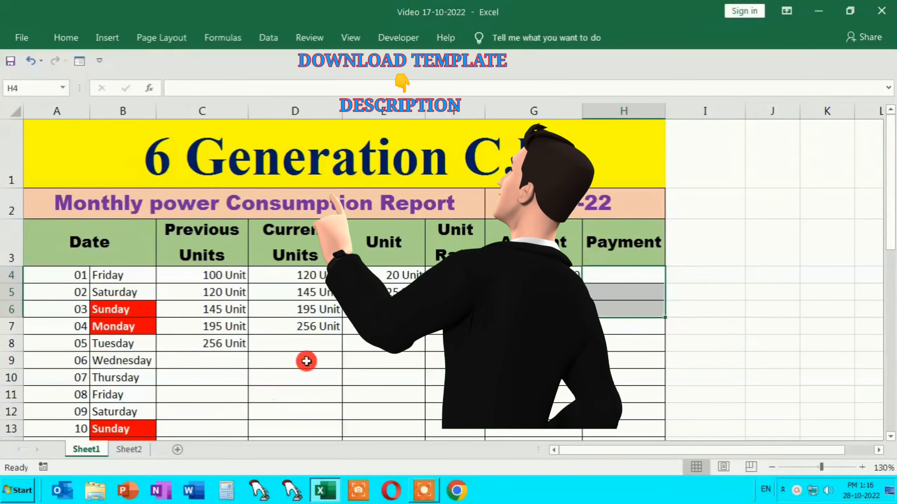
{"action": "mouse_move", "coordinate": [50, 276]}
{"action": "left_mouse_down"}
{"action": "mouse_move", "coordinate": [74, 414]}
{"action": "mouse_move", "coordinate": [81, 398]}
{"action": "left_mouse_up"}
{"action": "left_click", "coordinate": [65, 37]}
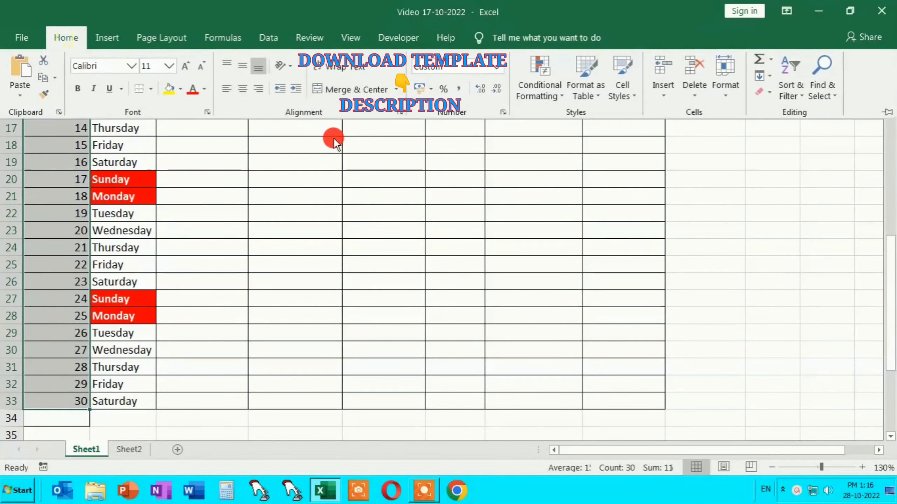
{"action": "left_click", "coordinate": [244, 88]}
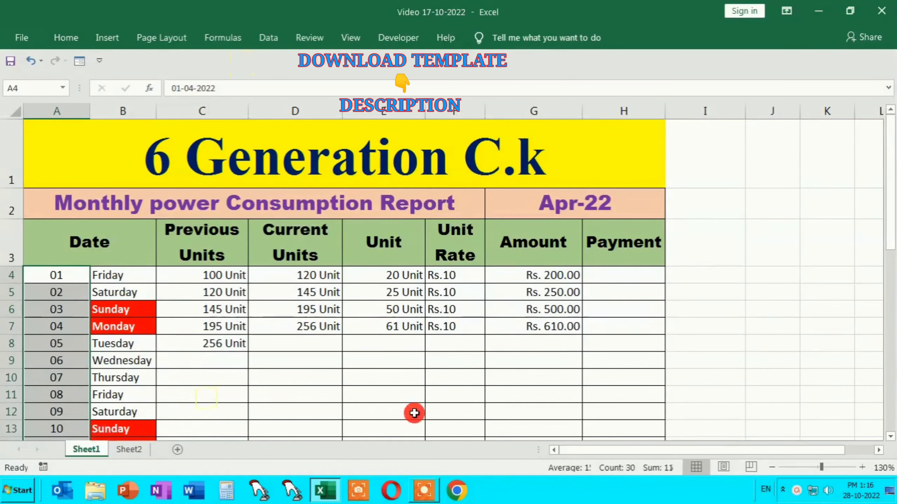
{"action": "left_click", "coordinate": [381, 377]}
{"action": "left_click", "coordinate": [293, 343]}
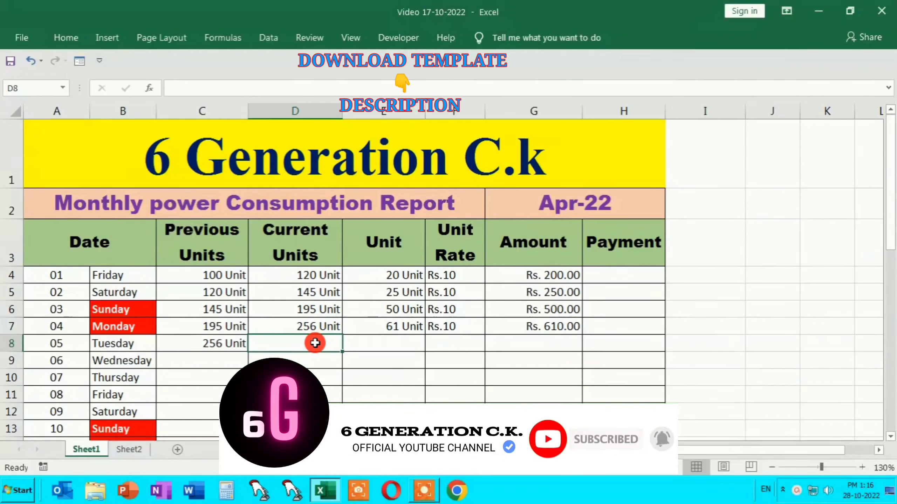
Step: Enter current readings of 320 in D8 and 410 in D9 for days 05 and 06
{"action": "type", "text": "320"}
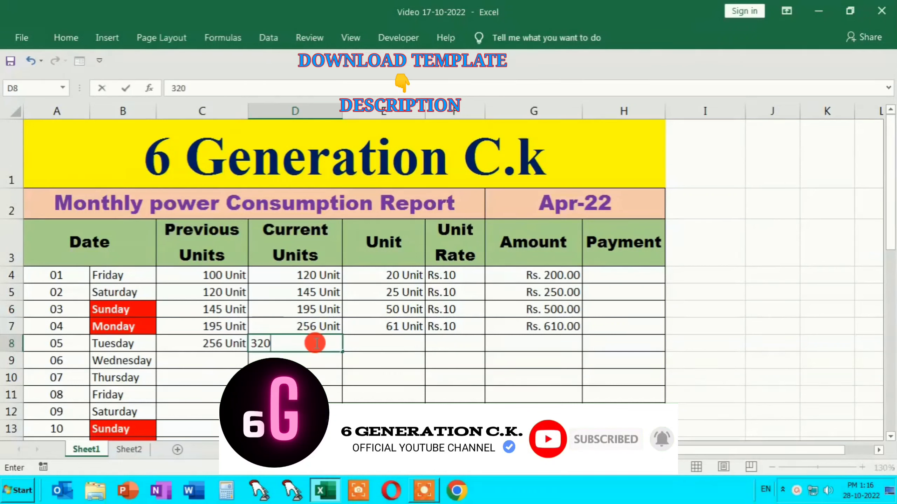
{"action": "key", "text": "Return"}
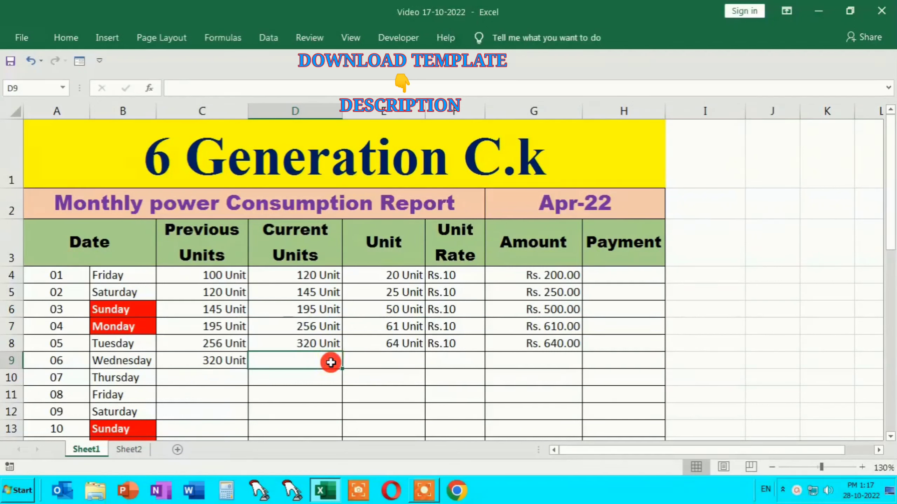
{"action": "type", "text": "410"}
{"action": "key", "text": "Return"}
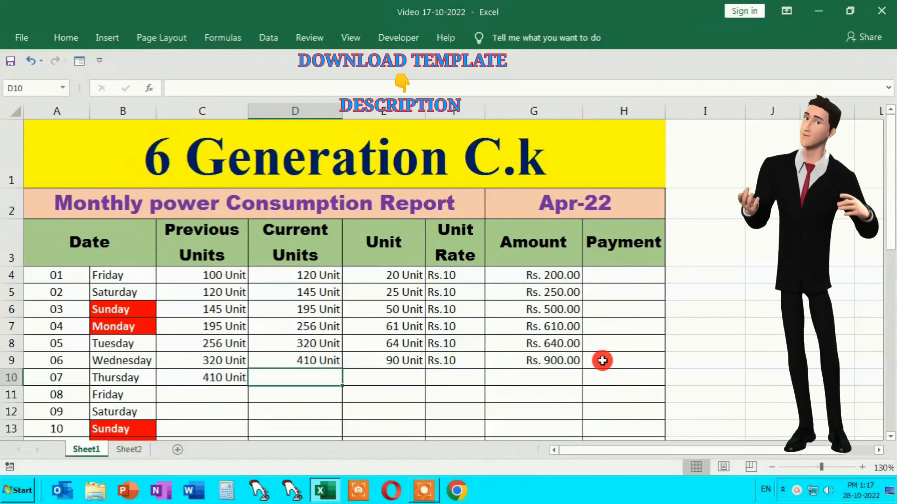
{"action": "left_click", "coordinate": [466, 473]}
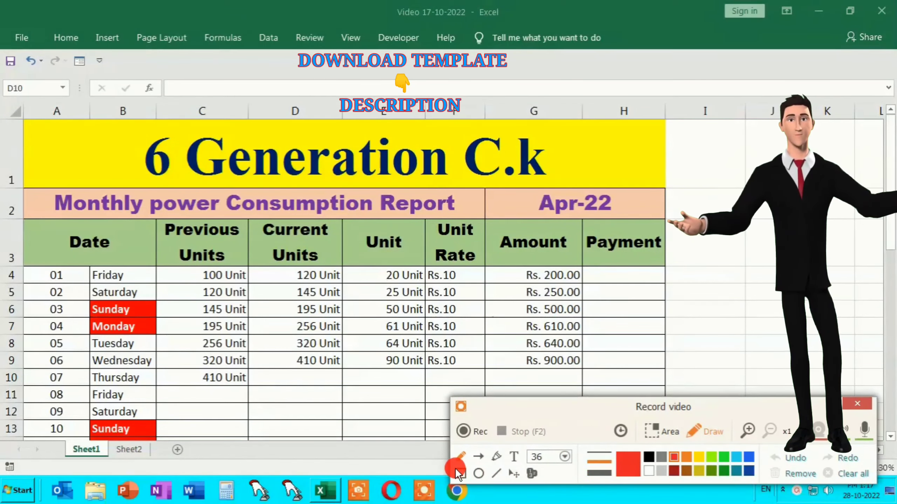
{"action": "left_click", "coordinate": [460, 472]}
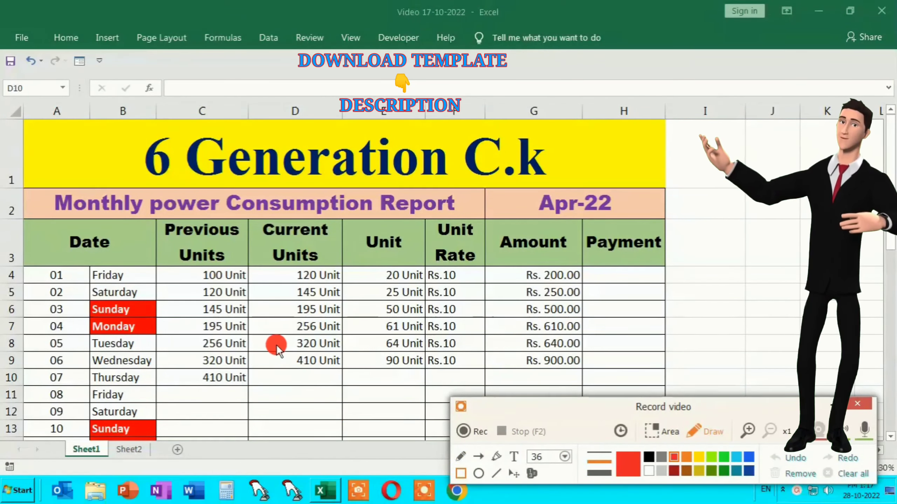
{"action": "left_click_drag", "start_coordinate": [272, 269], "coordinate": [343, 384]}
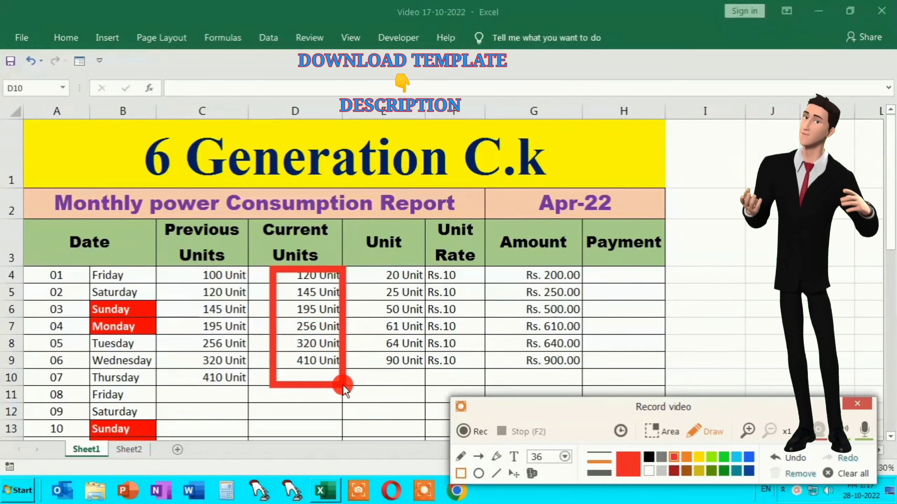
{"action": "key", "text": "Escape"}
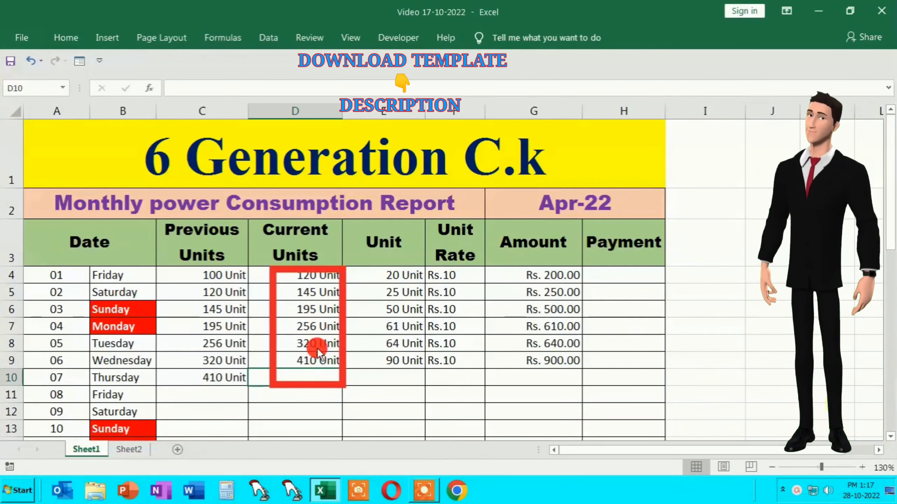
{"action": "left_click", "coordinate": [374, 276]}
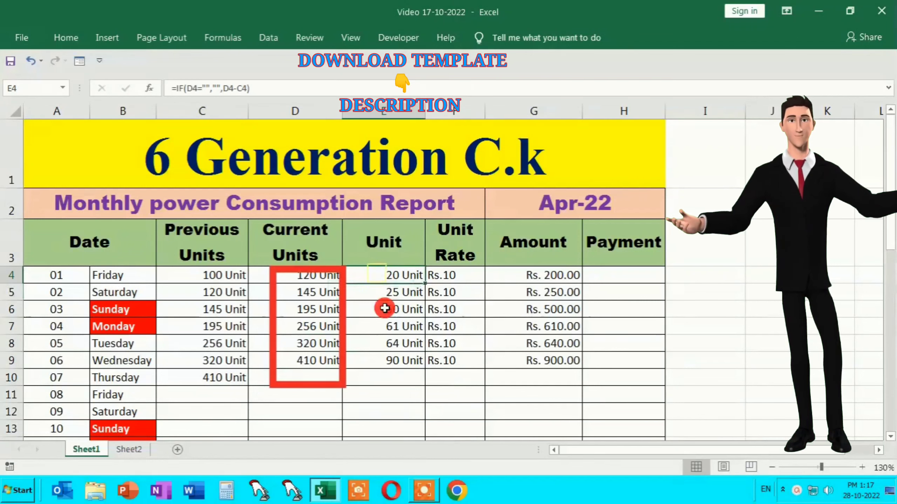
{"action": "left_click", "coordinate": [359, 490]}
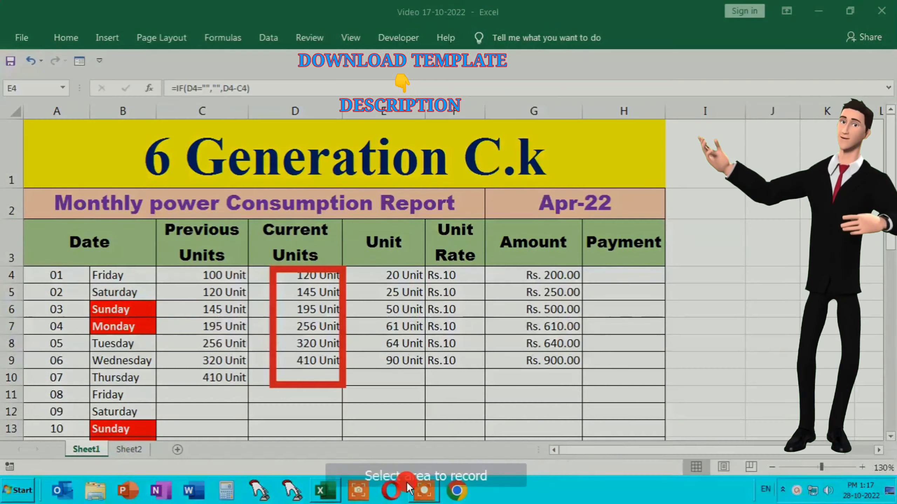
{"action": "left_click", "coordinate": [415, 463]}
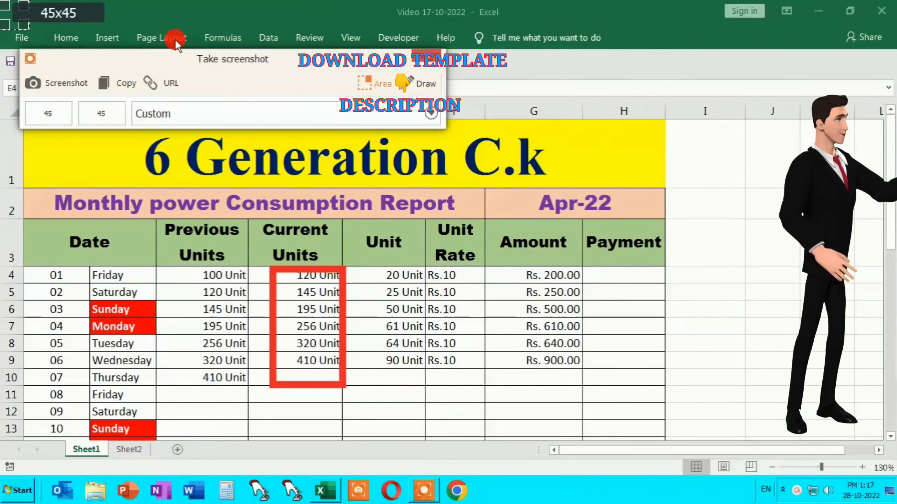
{"action": "left_click", "coordinate": [422, 53]}
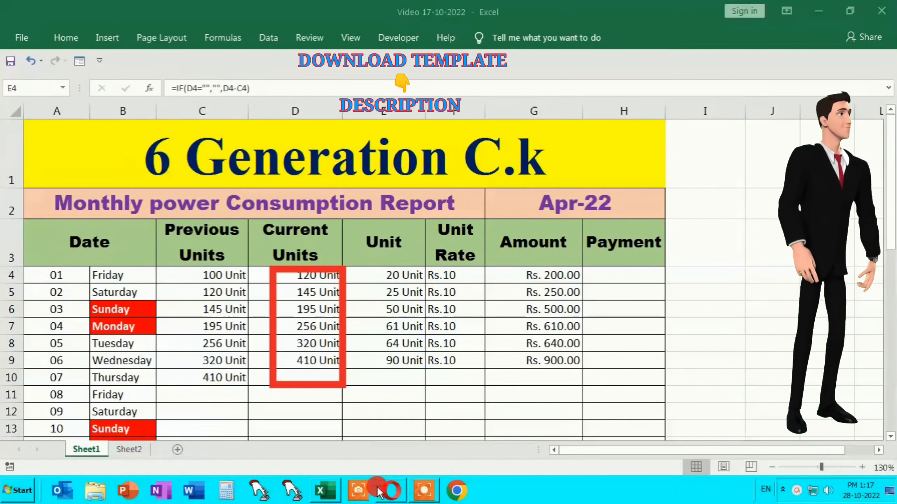
{"action": "left_click", "coordinate": [423, 490]}
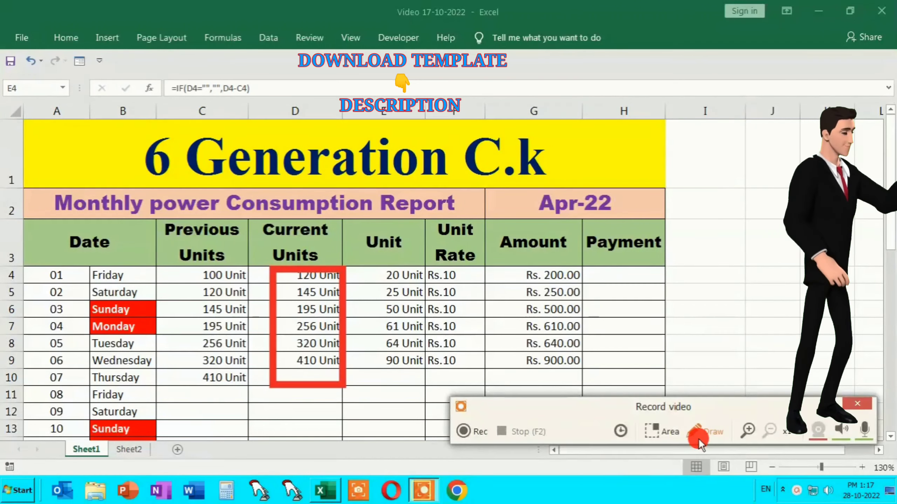
{"action": "left_click", "coordinate": [746, 428]}
{"action": "left_click", "coordinate": [470, 465]}
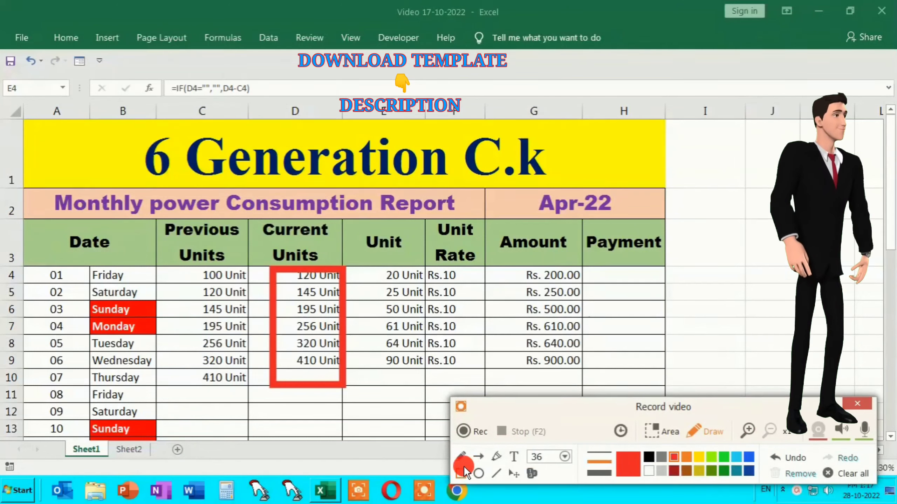
{"action": "left_click_drag", "start_coordinate": [428, 265], "coordinate": [479, 370]}
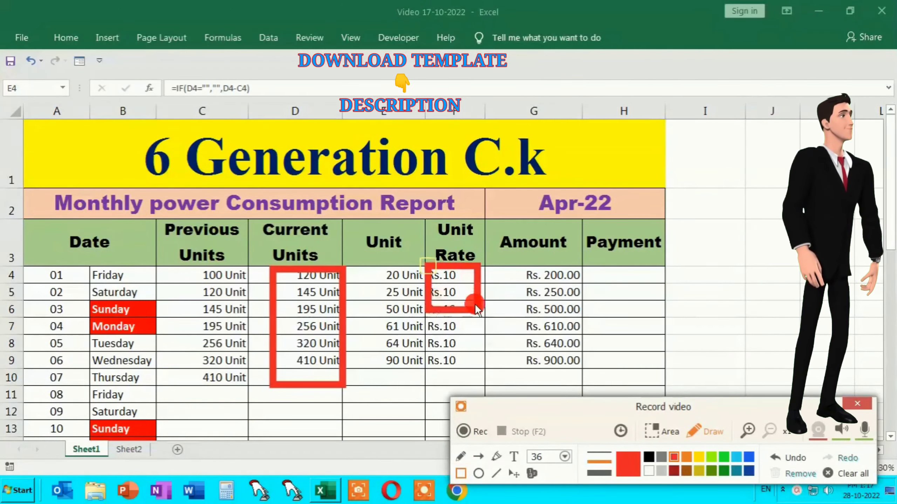
{"action": "left_click_drag", "start_coordinate": [517, 268], "coordinate": [588, 369]}
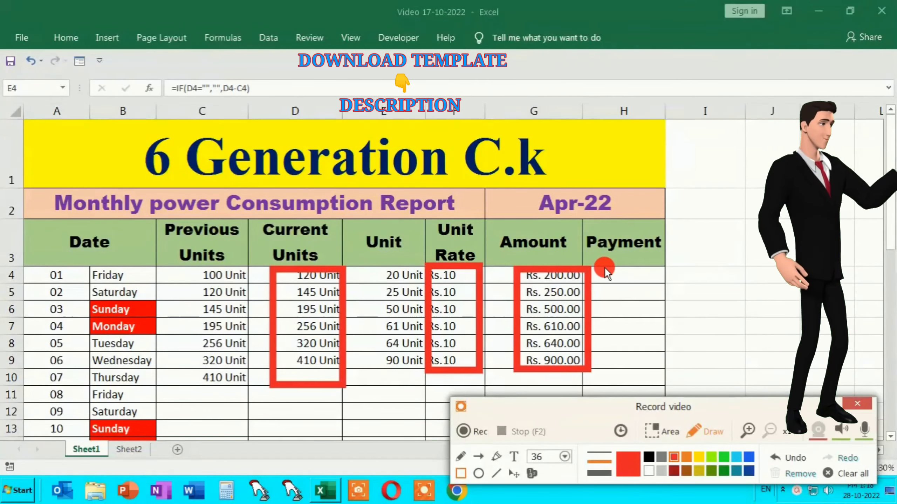
{"action": "mouse_move", "coordinate": [602, 266]}
{"action": "left_mouse_down"}
{"action": "mouse_move", "coordinate": [641, 278]}
{"action": "mouse_move", "coordinate": [670, 348]}
{"action": "left_mouse_up"}
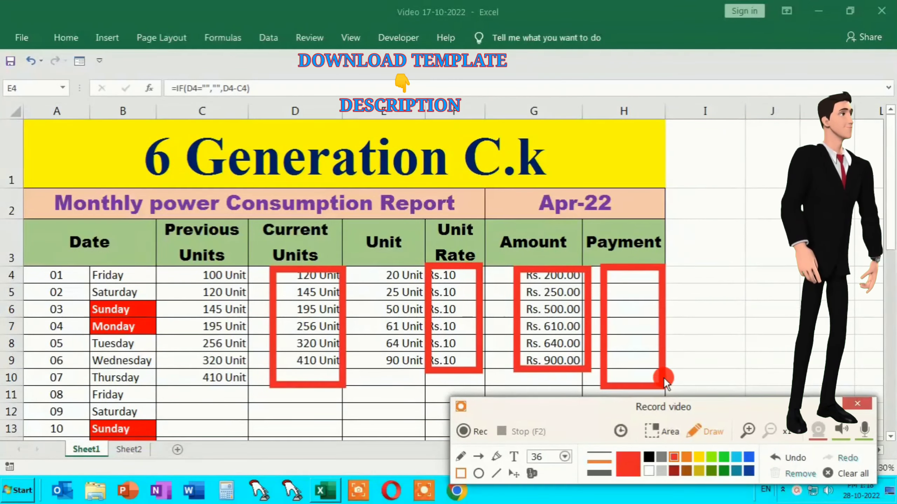
{"action": "mouse_move", "coordinate": [685, 265]}
{"action": "left_mouse_down"}
{"action": "mouse_move", "coordinate": [731, 329]}
{"action": "mouse_move", "coordinate": [754, 384]}
{"action": "left_mouse_up"}
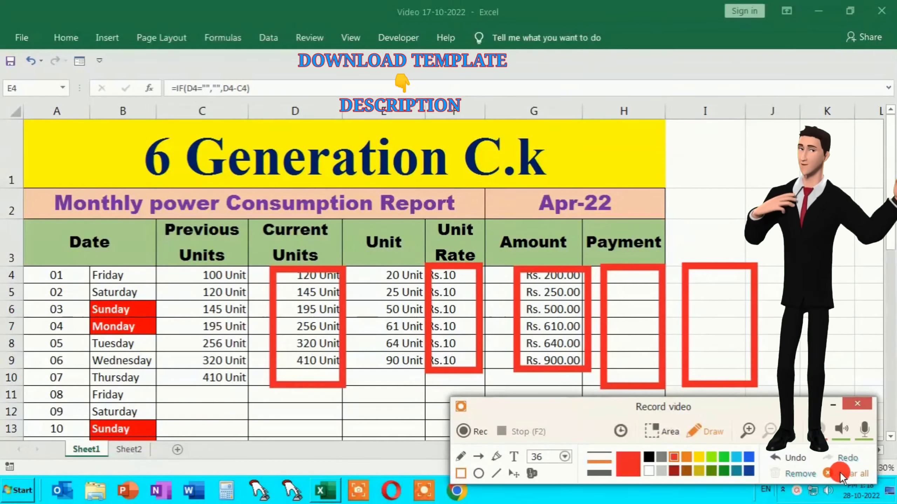
{"action": "left_click", "coordinate": [853, 474]}
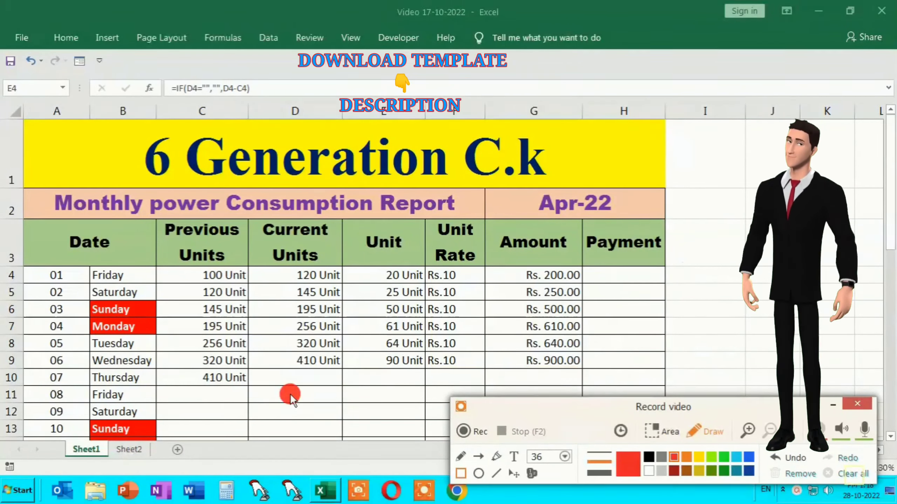
Step: Set the day 01 payment in H4 to equal its amount in G4
{"action": "left_click", "coordinate": [832, 403]}
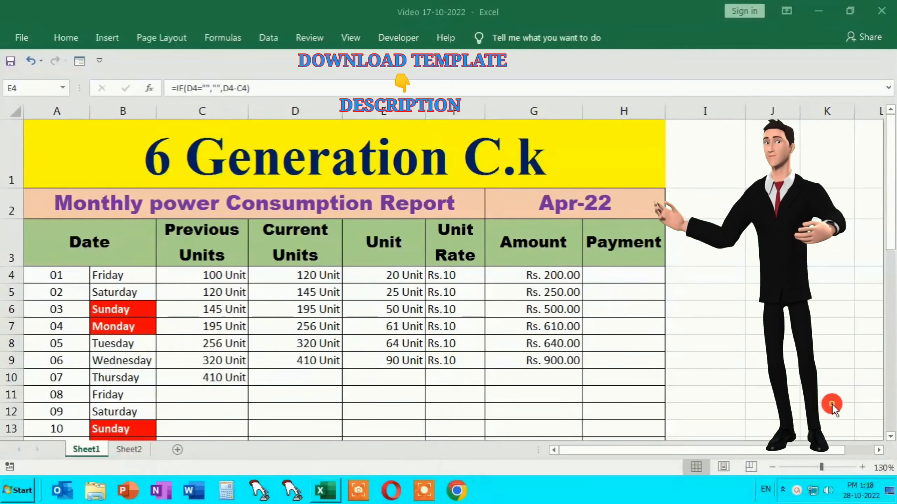
{"action": "left_click", "coordinate": [619, 279]}
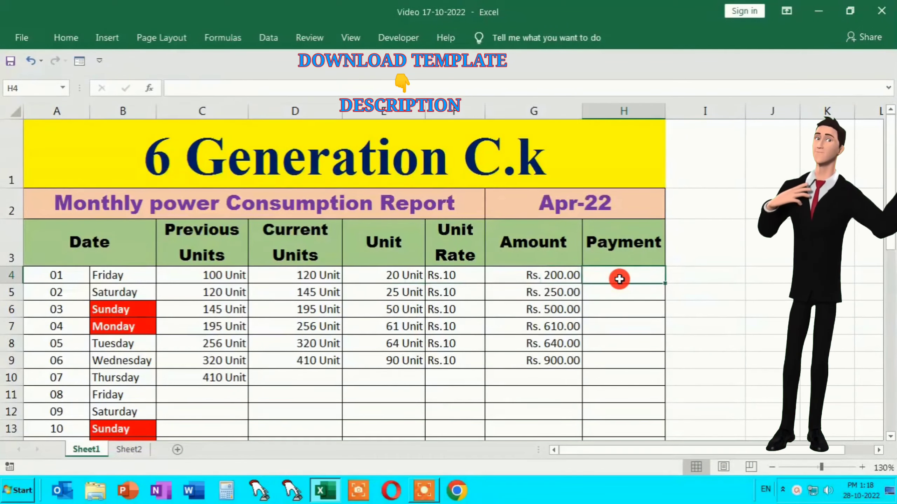
{"action": "type", "text": "="}
{"action": "left_click", "coordinate": [535, 285]}
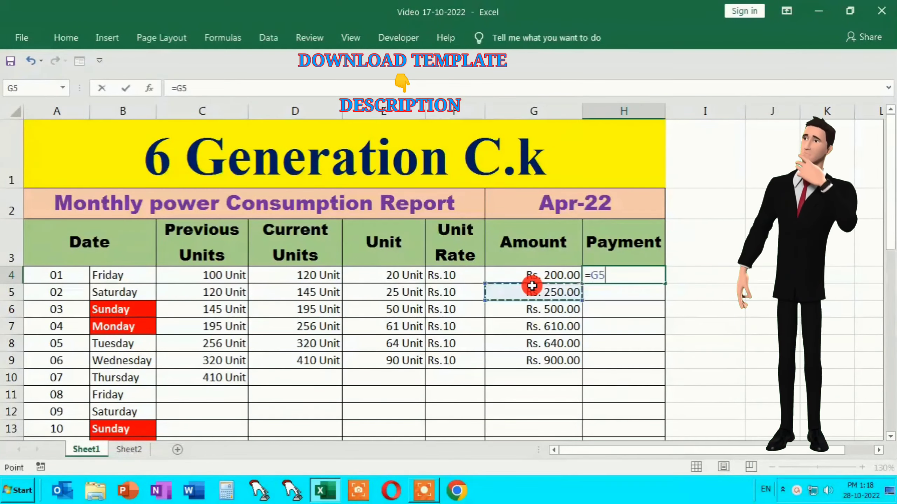
{"action": "left_click", "coordinate": [535, 272]}
{"action": "key", "text": "Return"}
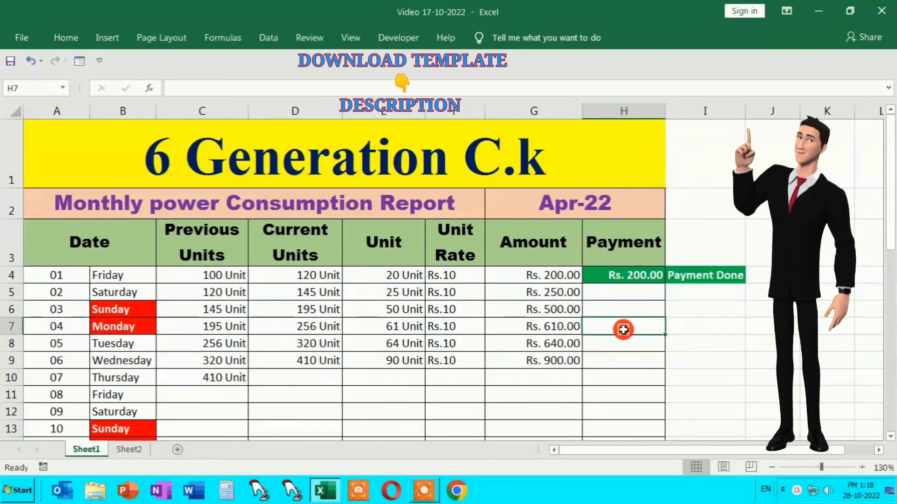
Step: Link payments H6 and H8 to amounts G6 and G8 (Rs. 500.00 and Rs. 640.00)
{"action": "left_click", "coordinate": [611, 304]}
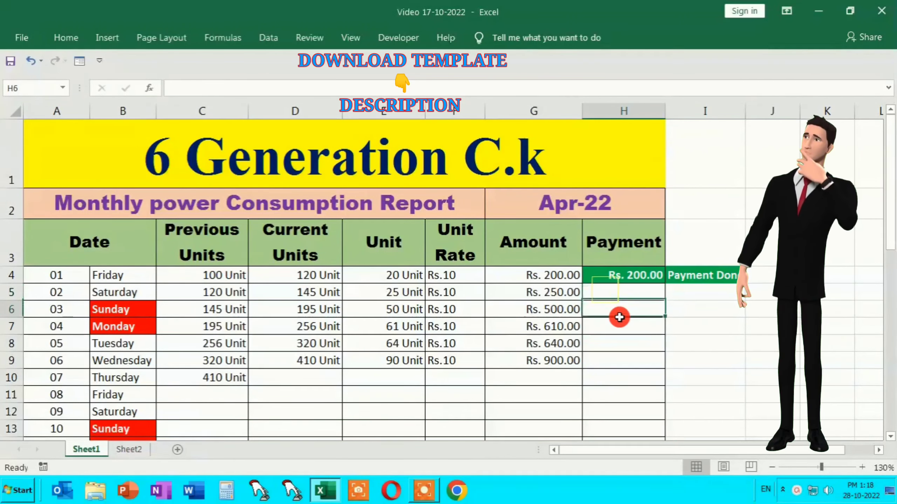
{"action": "type", "text": "="}
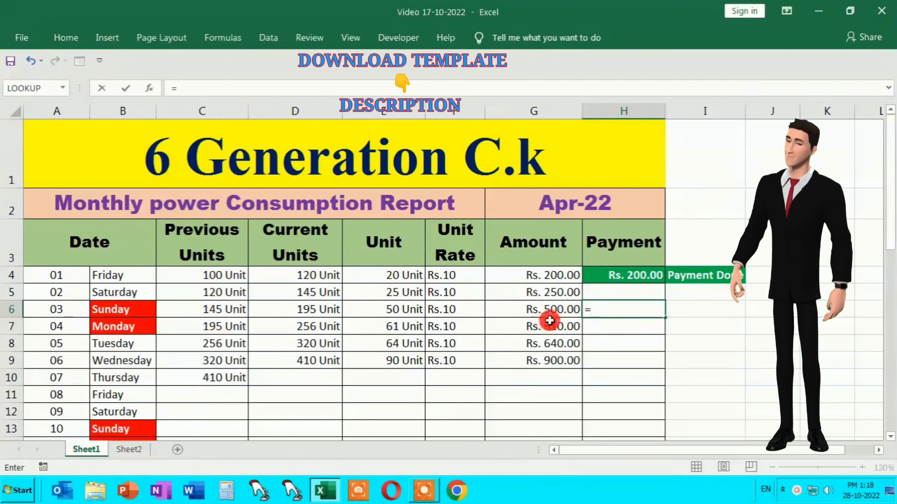
{"action": "left_click", "coordinate": [550, 314]}
{"action": "key", "text": "Return"}
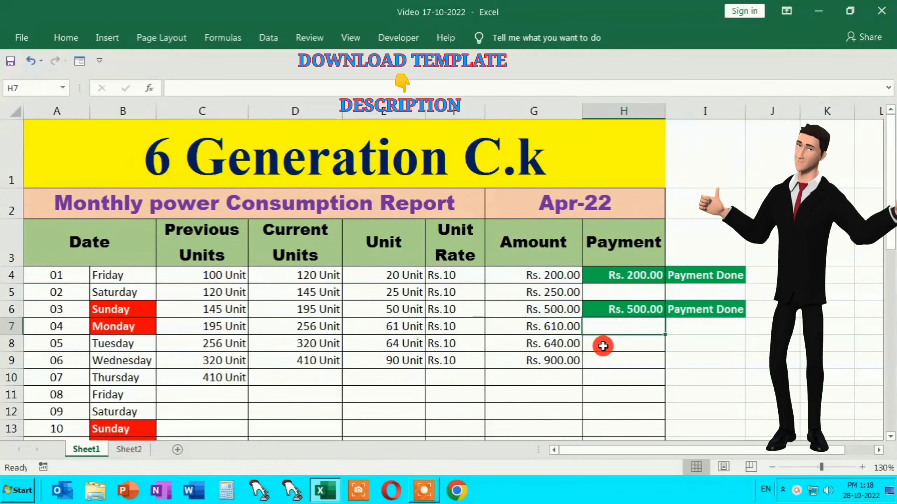
{"action": "left_click", "coordinate": [601, 344]}
{"action": "type", "text": "="}
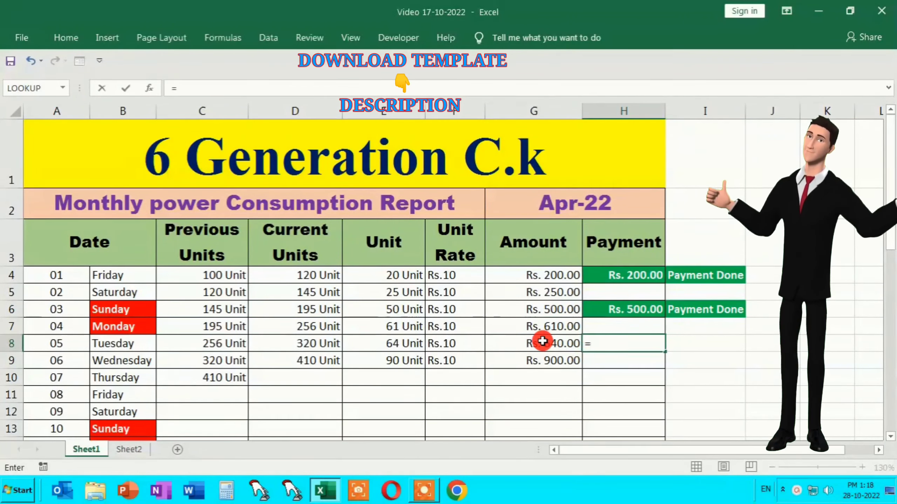
{"action": "left_click", "coordinate": [541, 342]}
{"action": "key", "text": "Return"}
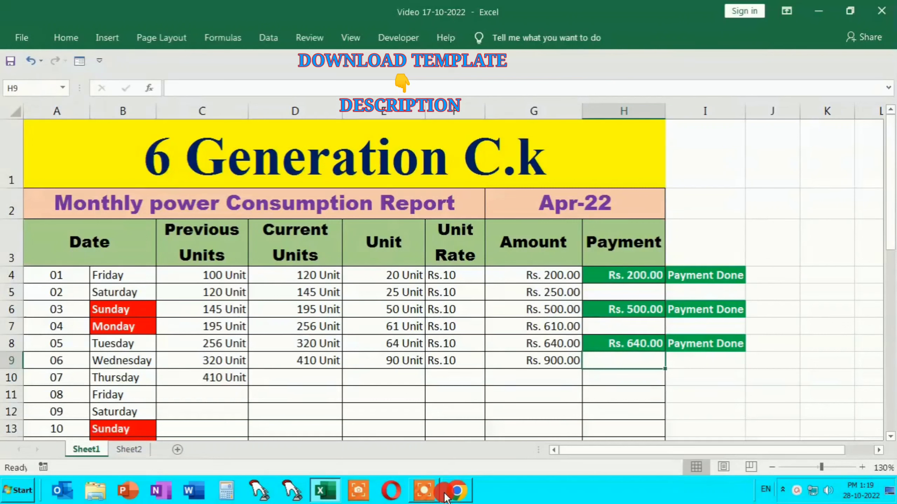
Step: Copy the title and header rows A1:H3 and snap Excel to the screen's left half
{"action": "left_click_drag", "start_coordinate": [66, 140], "coordinate": [176, 242]}
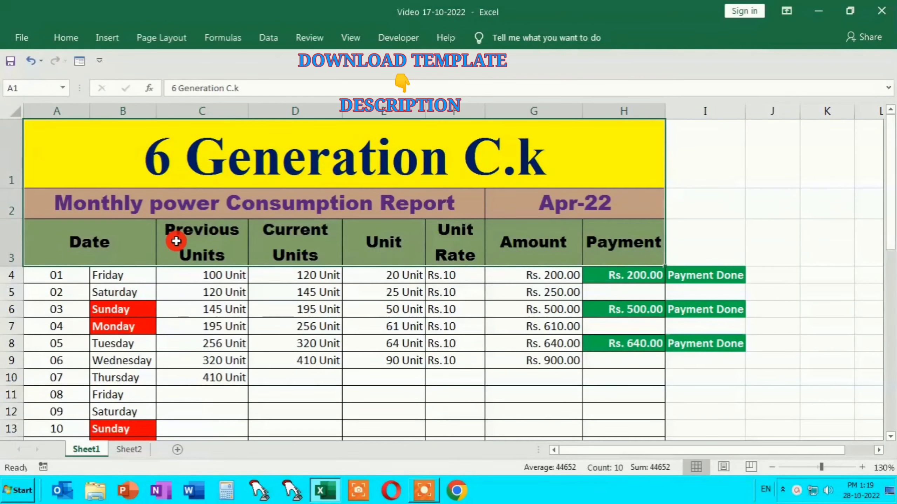
{"action": "key", "text": "ctrl+c"}
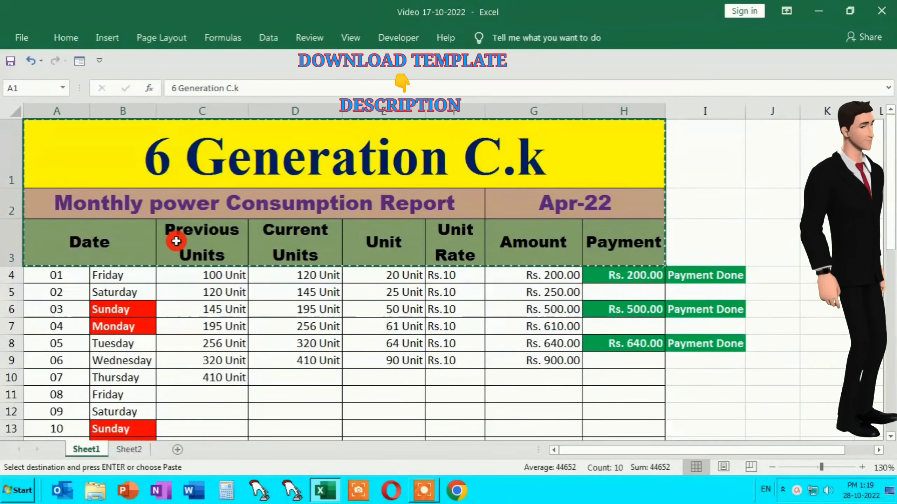
{"action": "key", "text": "super+Left"}
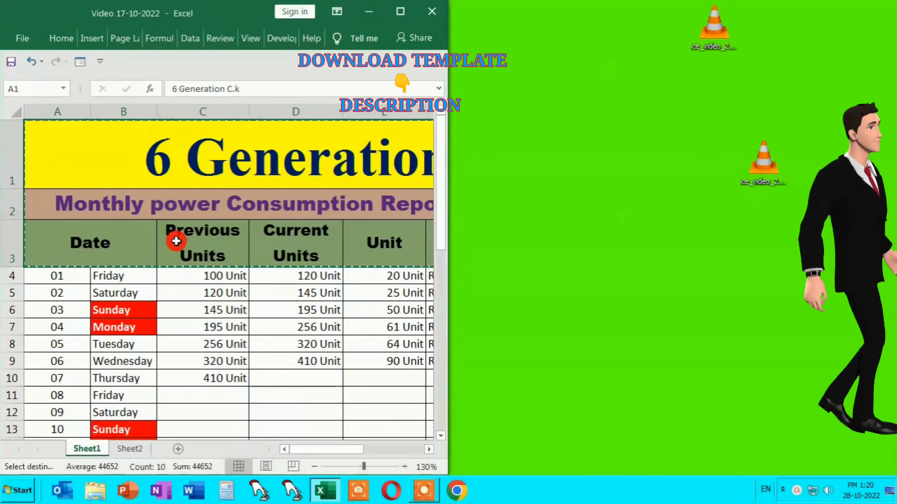
Step: Cancel closing the workbook and minimize Excel to the desktop
{"action": "key", "text": "alt+F4"}
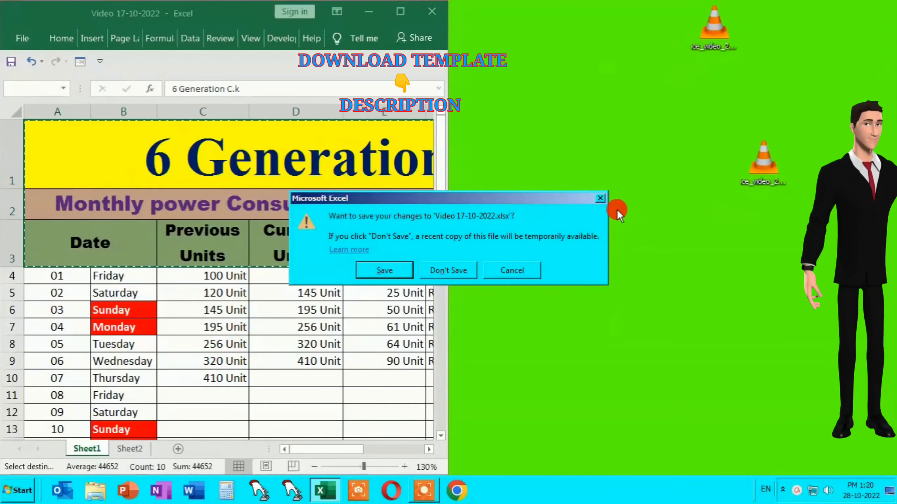
{"action": "left_click", "coordinate": [602, 198]}
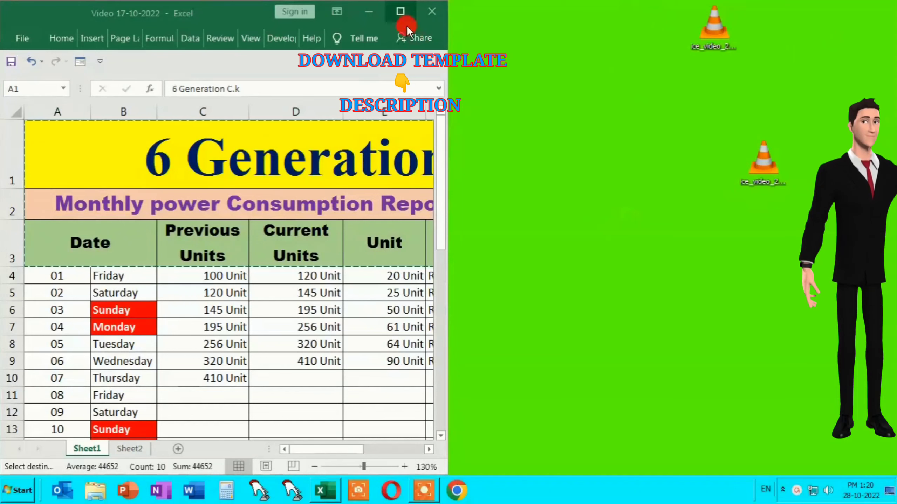
{"action": "left_click", "coordinate": [367, 11]}
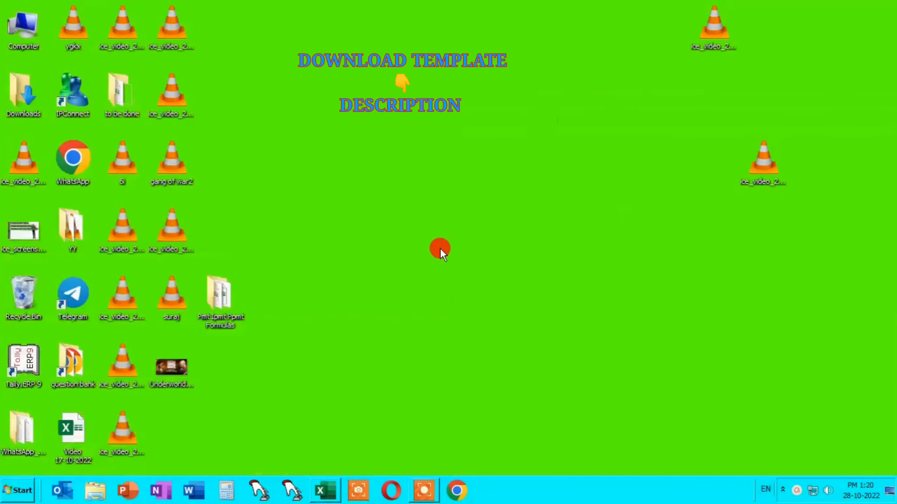
{"action": "key", "text": "alt+Tab"}
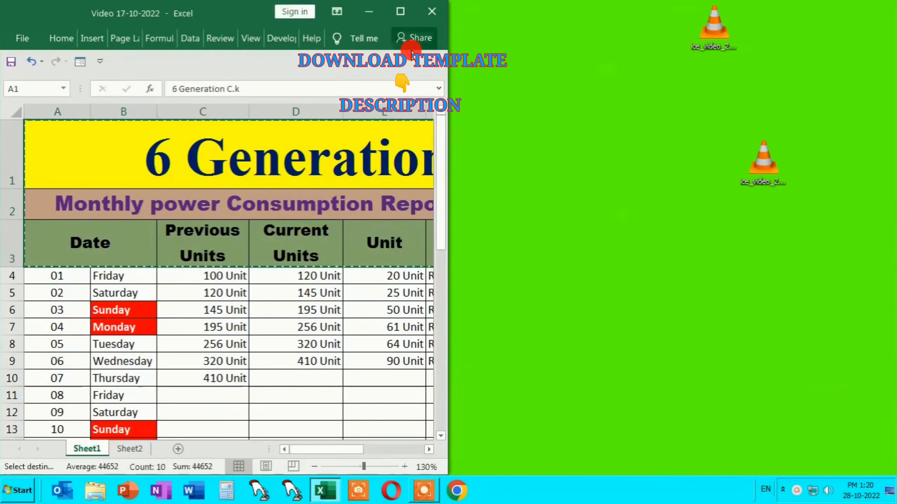
Step: Restore Excel to full screen, then close it again to bring up the save prompt
{"action": "left_click", "coordinate": [399, 12]}
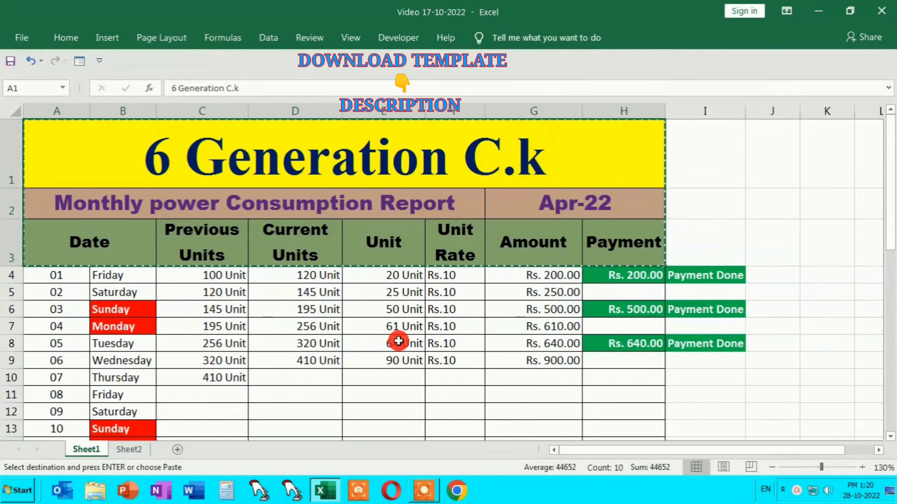
{"action": "key", "text": "alt"}
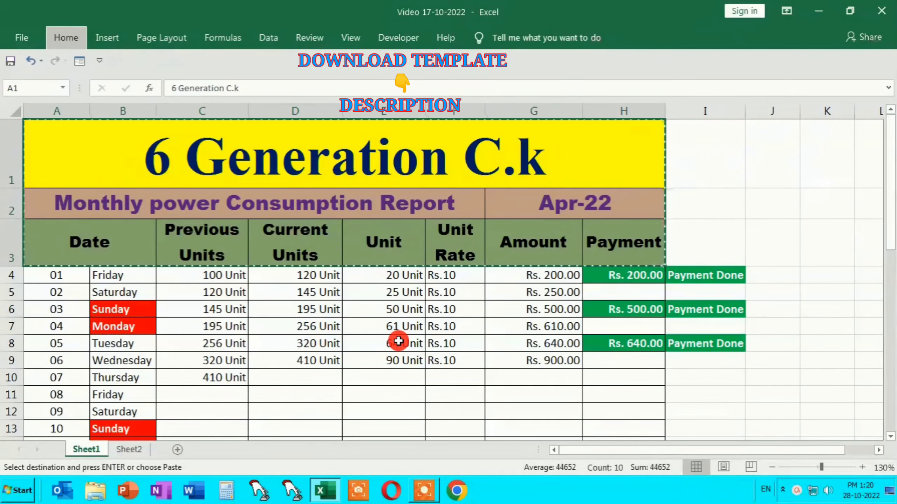
{"action": "key", "text": "n"}
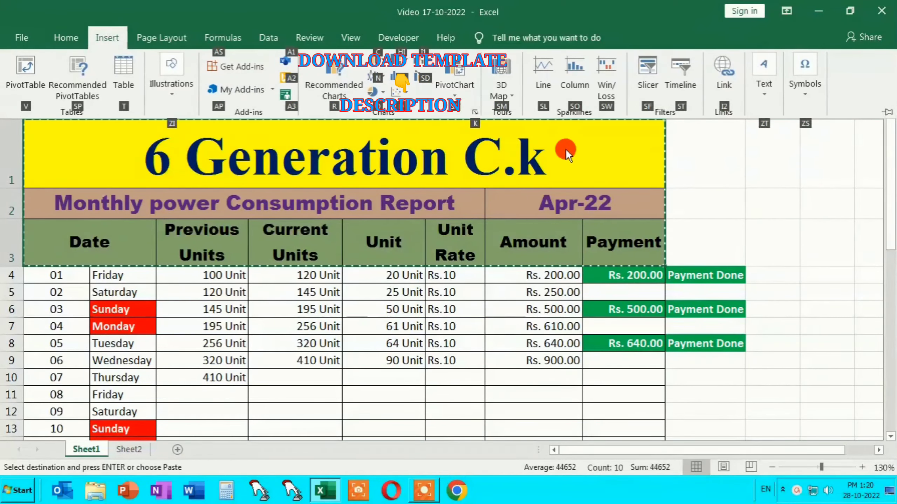
{"action": "left_click", "coordinate": [882, 14]}
Step: Cancel the save prompt and paste the copied report header into a new Sheet3
{"action": "left_click", "coordinate": [882, 14]}
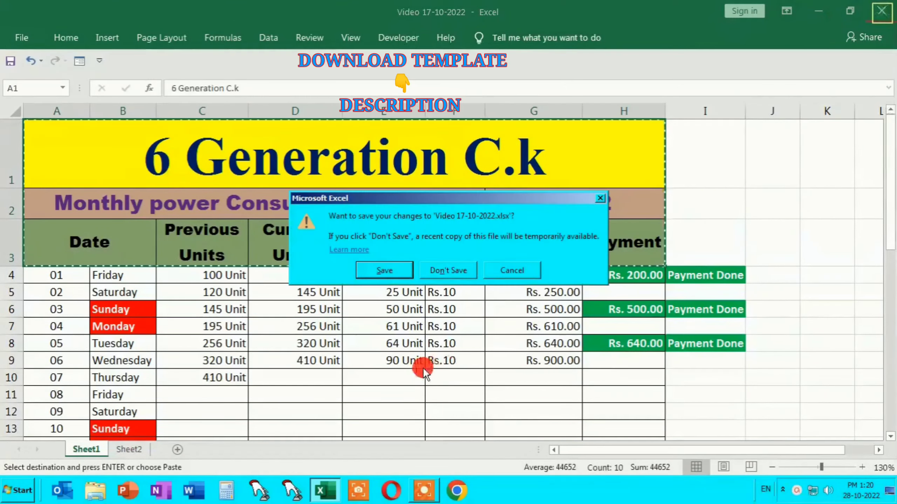
{"action": "left_click", "coordinate": [600, 199]}
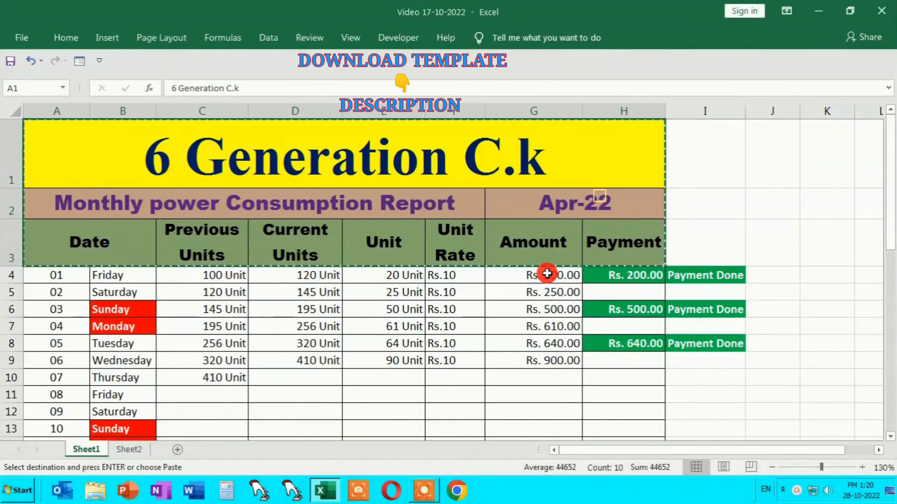
{"action": "left_click", "coordinate": [179, 449]}
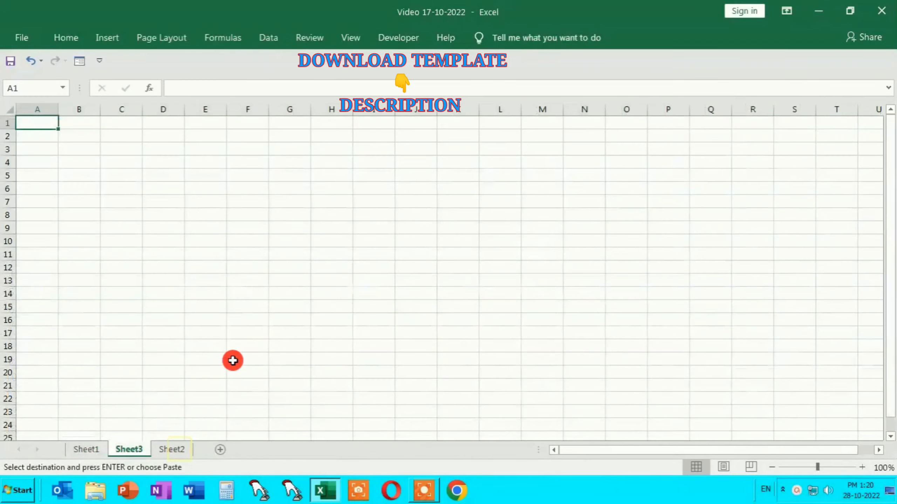
{"action": "key", "text": "ctrl+v"}
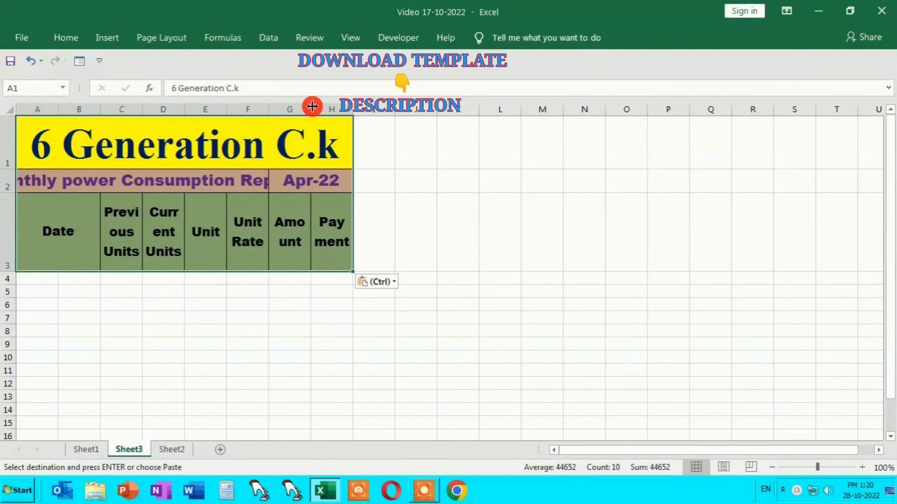
Step: Resize columns A–H, widening C and H so Previous Units and Payment fit
{"action": "double_click", "coordinate": [312, 106]}
{"action": "left_click", "coordinate": [56, 108]}
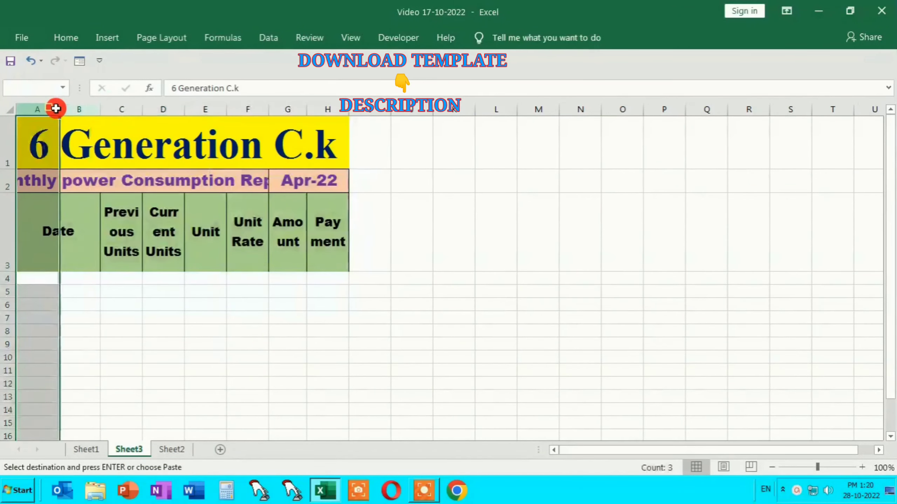
{"action": "left_click_drag", "start_coordinate": [55, 109], "coordinate": [318, 110]}
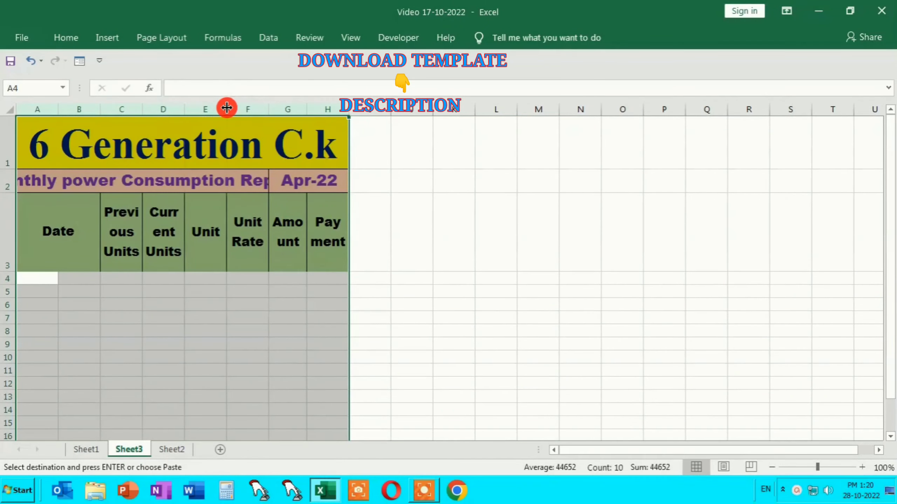
{"action": "double_click", "coordinate": [227, 108]}
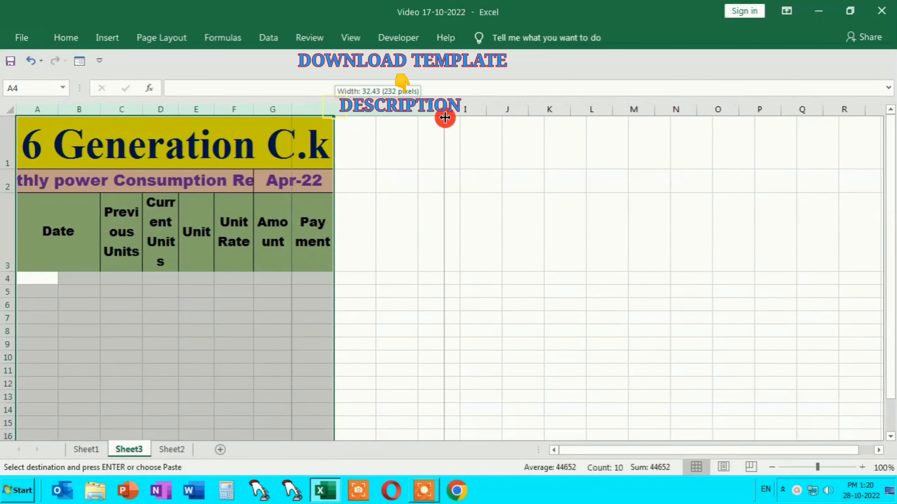
{"action": "left_click_drag", "start_coordinate": [333, 106], "coordinate": [448, 106]}
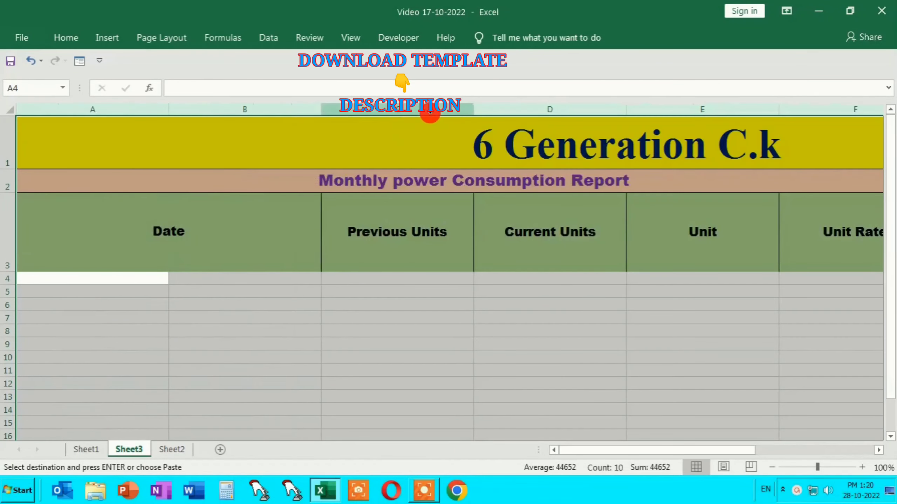
{"action": "left_click_drag", "start_coordinate": [473, 110], "coordinate": [397, 124]}
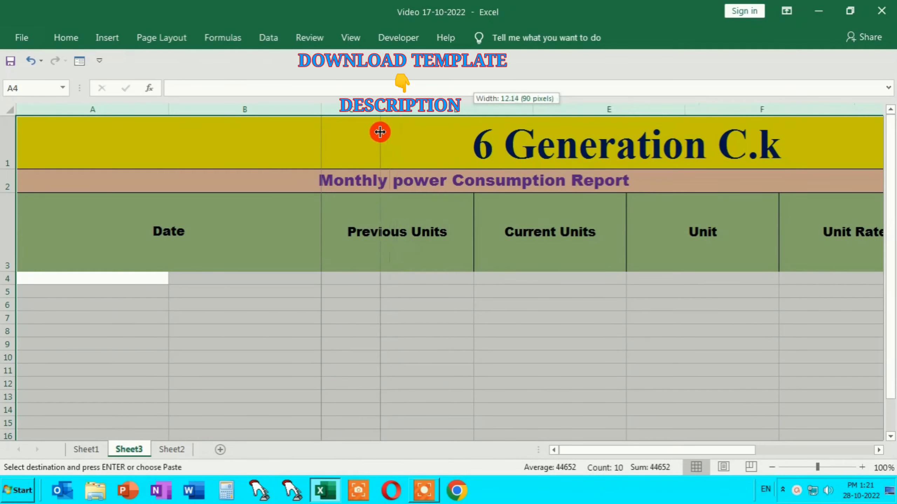
{"action": "left_click_drag", "start_coordinate": [396, 125], "coordinate": [380, 131]}
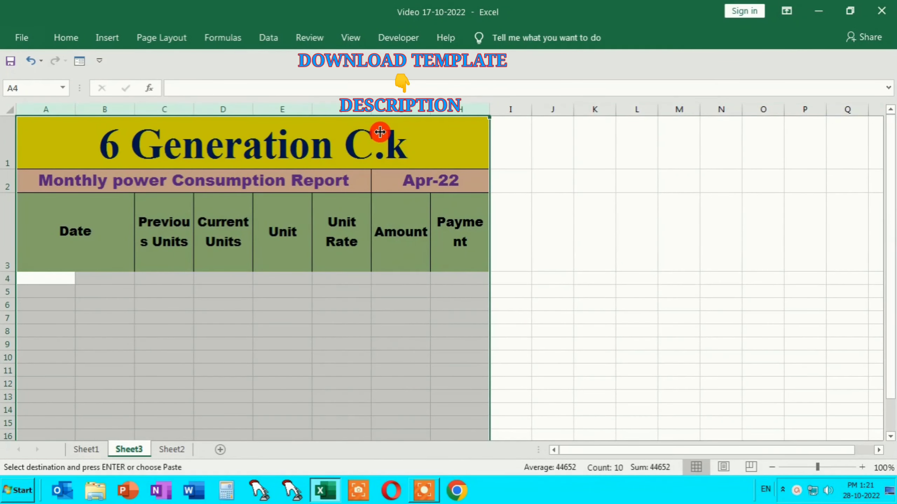
{"action": "left_click", "coordinate": [491, 107]}
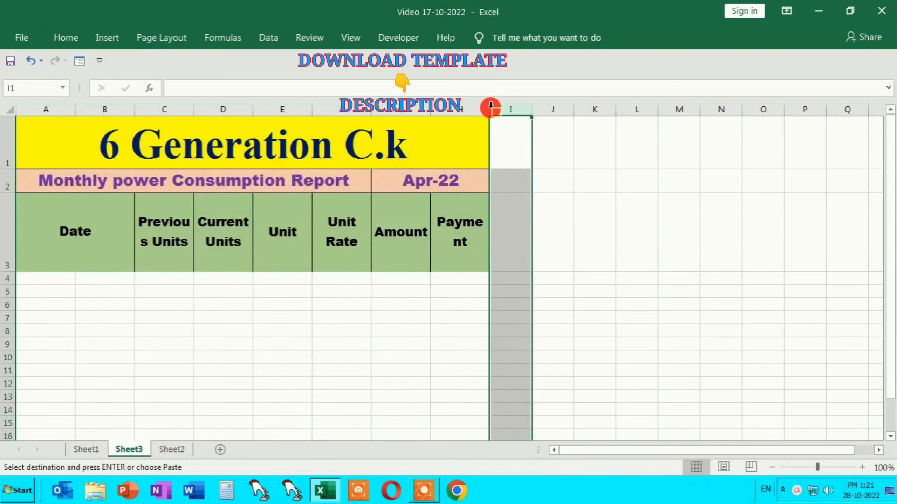
{"action": "left_click_drag", "start_coordinate": [490, 105], "coordinate": [498, 110]}
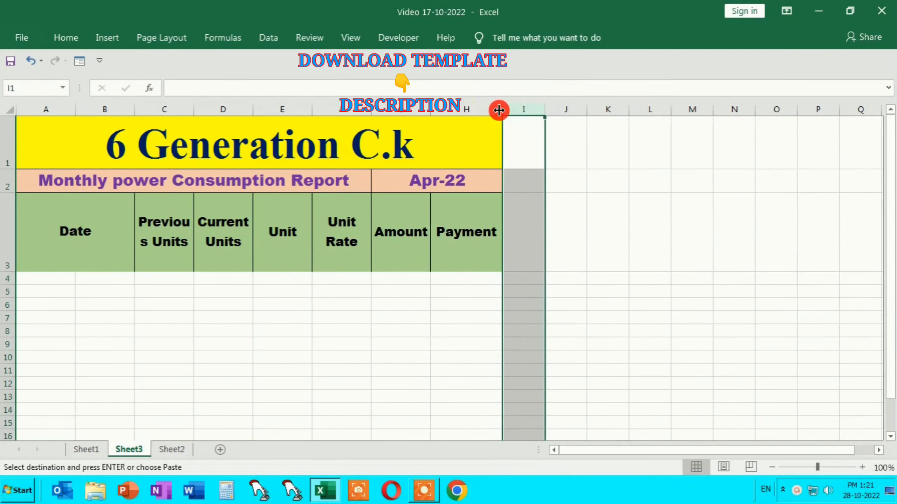
{"action": "left_click_drag", "start_coordinate": [193, 111], "coordinate": [216, 110]}
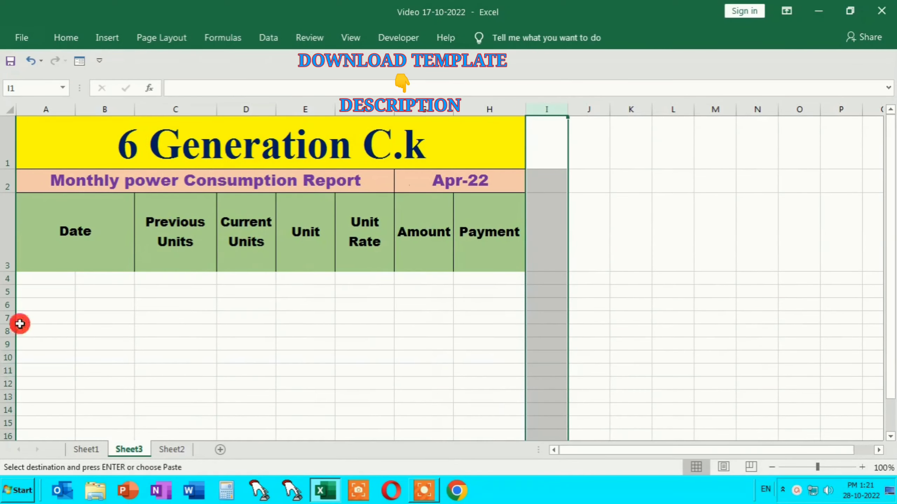
{"action": "left_click", "coordinate": [46, 279]}
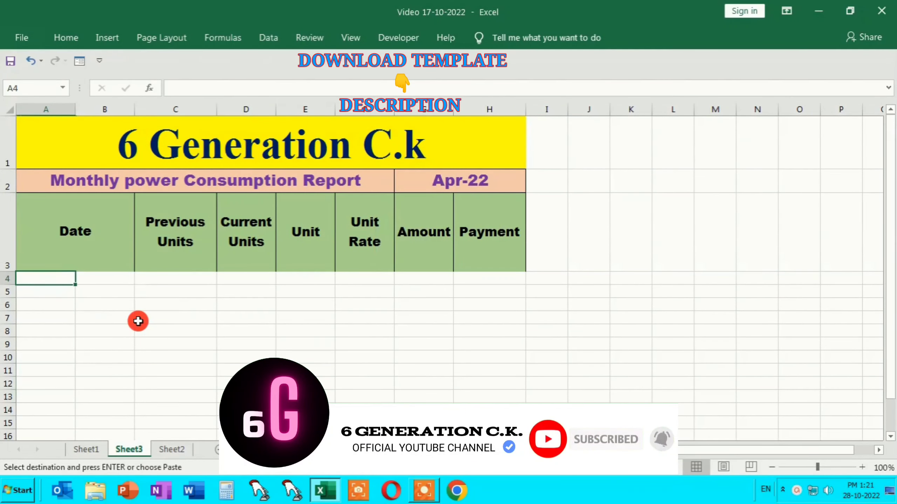
Step: Type Date into cell A4 of Sheet3
{"action": "type", "text": "S"}
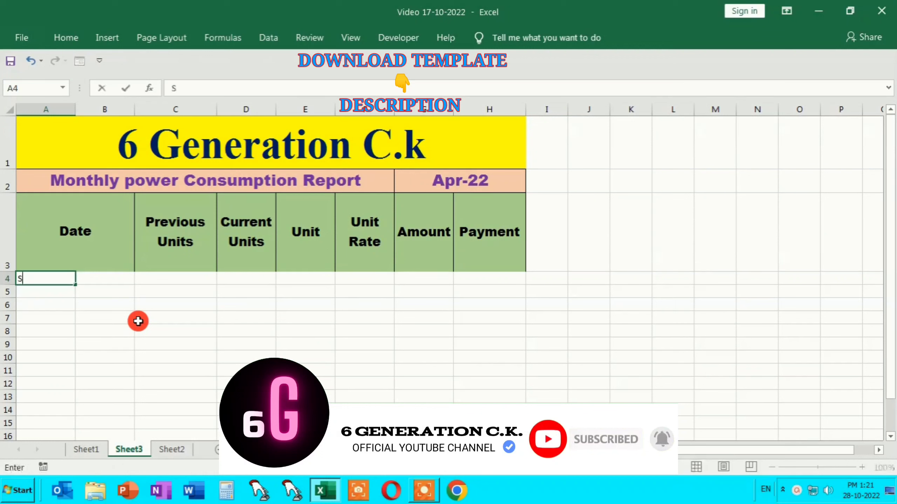
{"action": "key", "text": "BackSpace"}
{"action": "type", "text": "Date"}
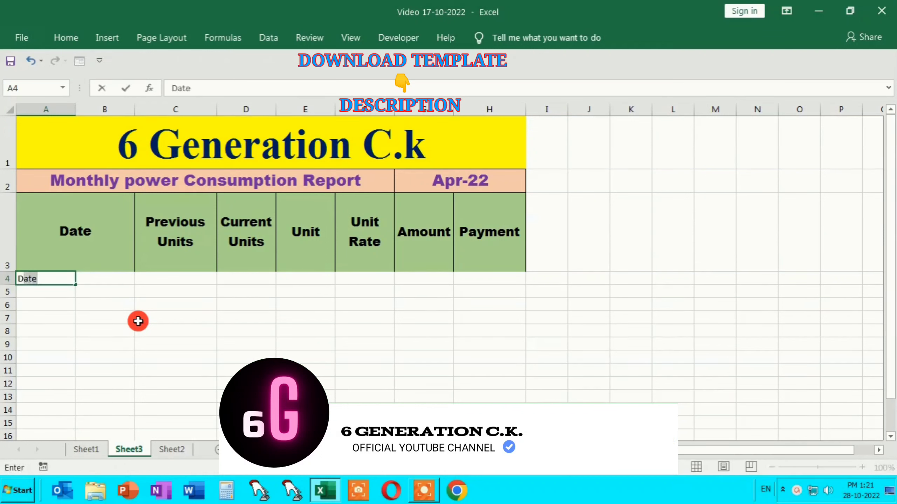
{"action": "key", "text": "Tab"}
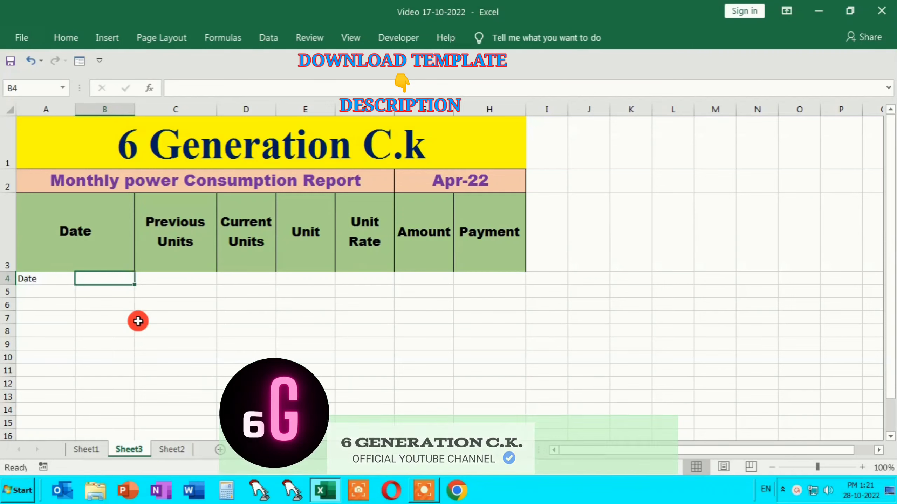
Step: Review the finished Sheet1 report and copy its header cells
{"action": "left_click", "coordinate": [164, 451]}
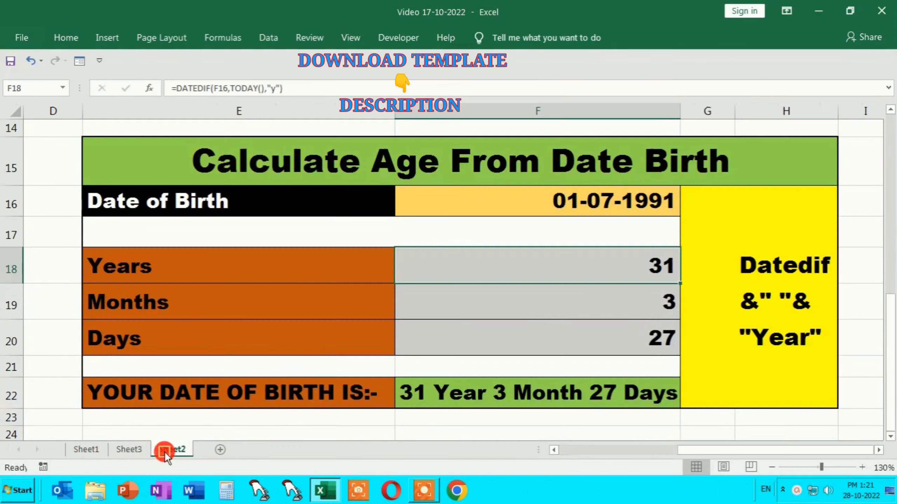
{"action": "left_click", "coordinate": [91, 446]}
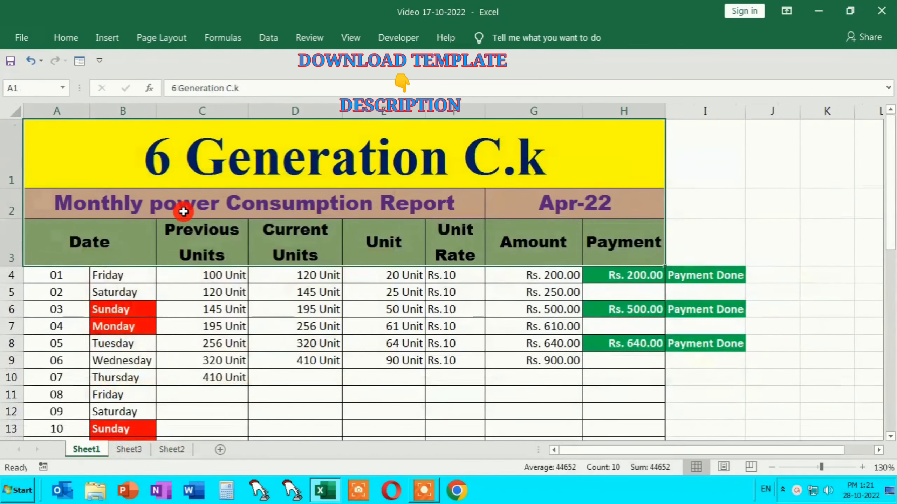
{"action": "left_click_drag", "start_coordinate": [197, 244], "coordinate": [615, 232]}
{"action": "key", "text": "ctrl+c"}
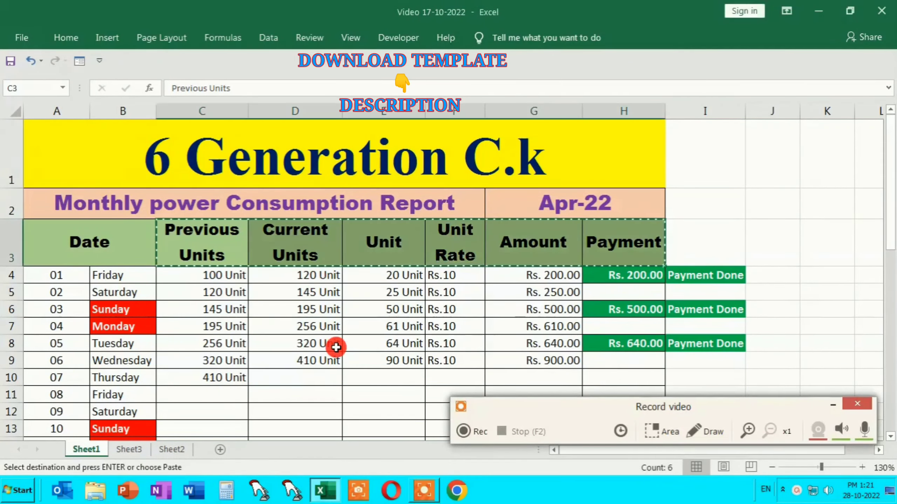
{"action": "left_click", "coordinate": [833, 404]}
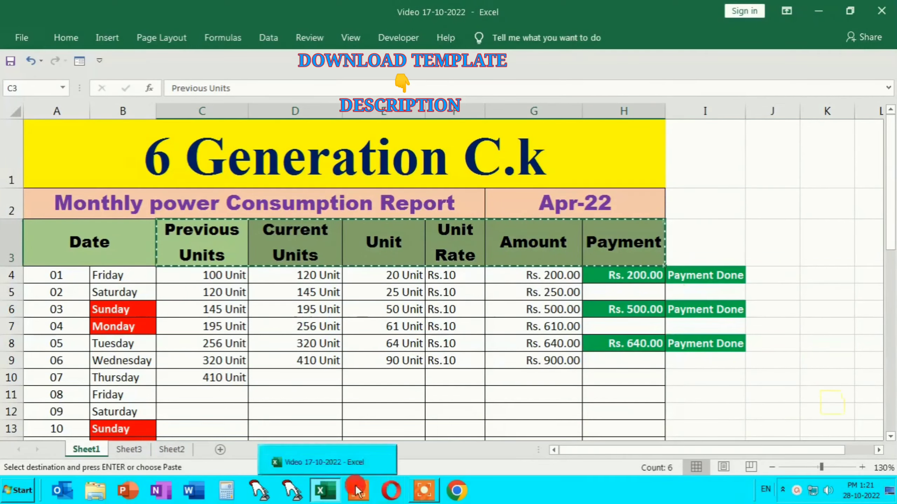
Step: Return to Sheet3 and clear the contents of cell A4
{"action": "left_click", "coordinate": [175, 448]}
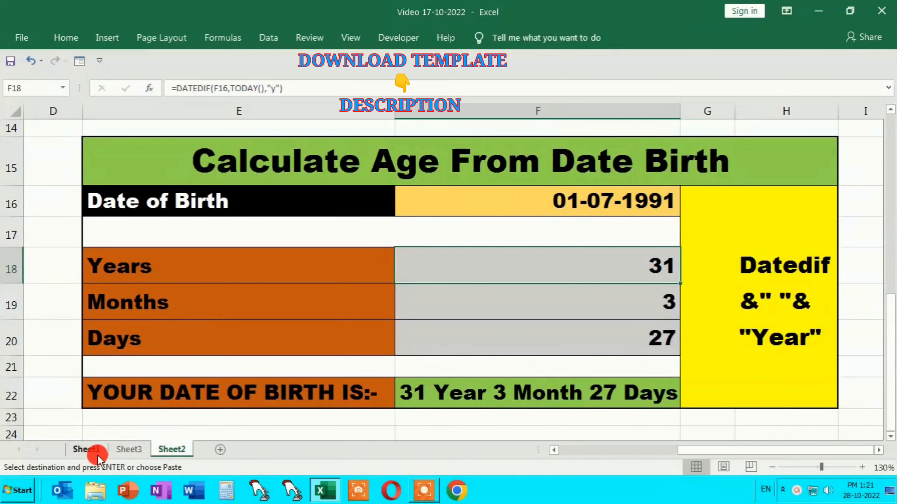
{"action": "left_click", "coordinate": [127, 450]}
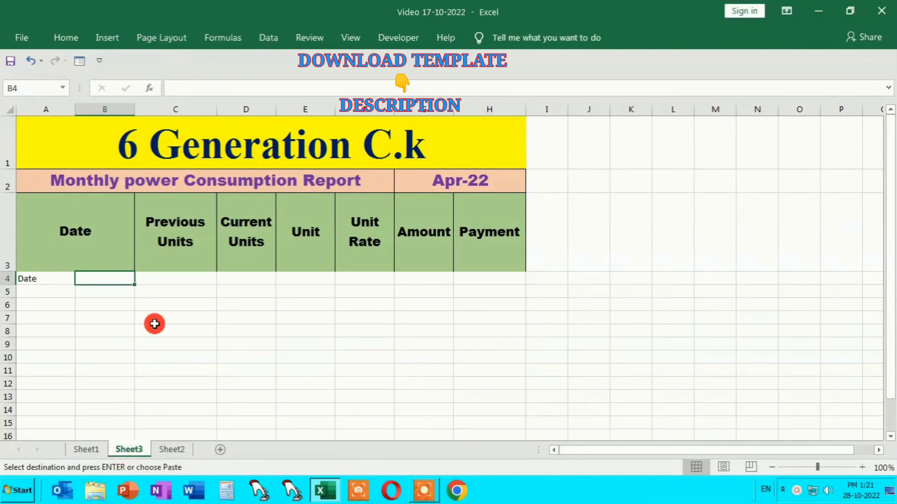
{"action": "left_click", "coordinate": [36, 282]}
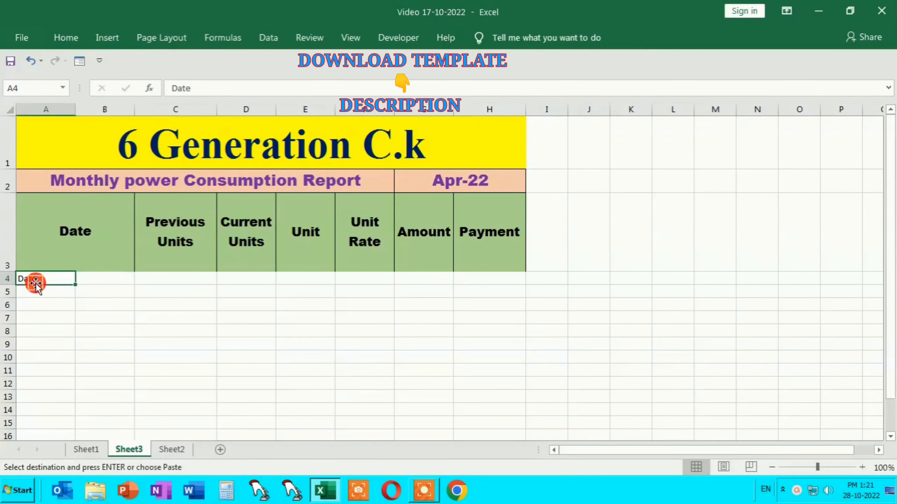
{"action": "key", "text": "Delete"}
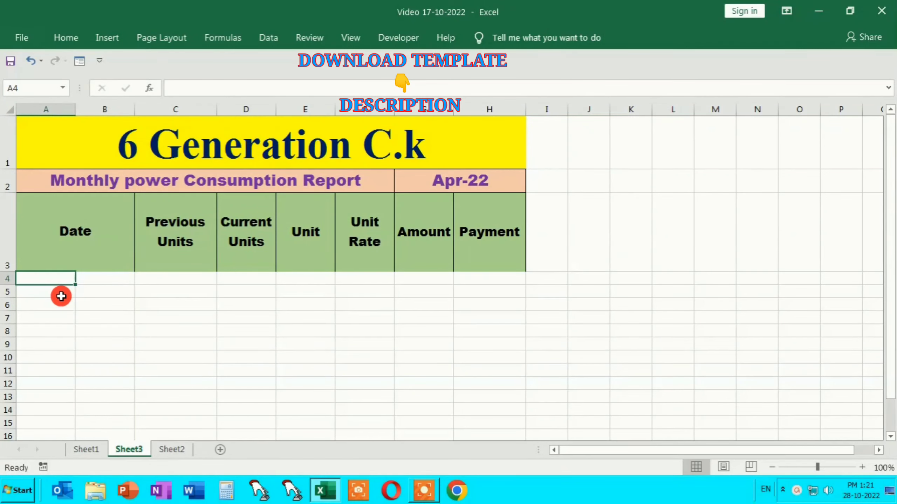
Step: Zoom the sheet to 130% and enter 01-04-2022 in cell A4
{"action": "scroll", "coordinate": [61, 297], "scroll_direction": "up", "scroll_amount": 2, "text": "ctrl"}
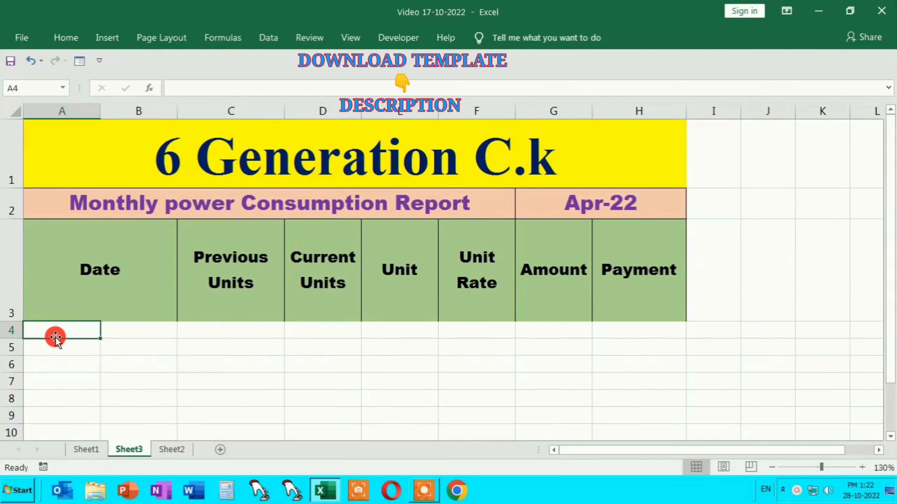
{"action": "key", "text": "Tab"}
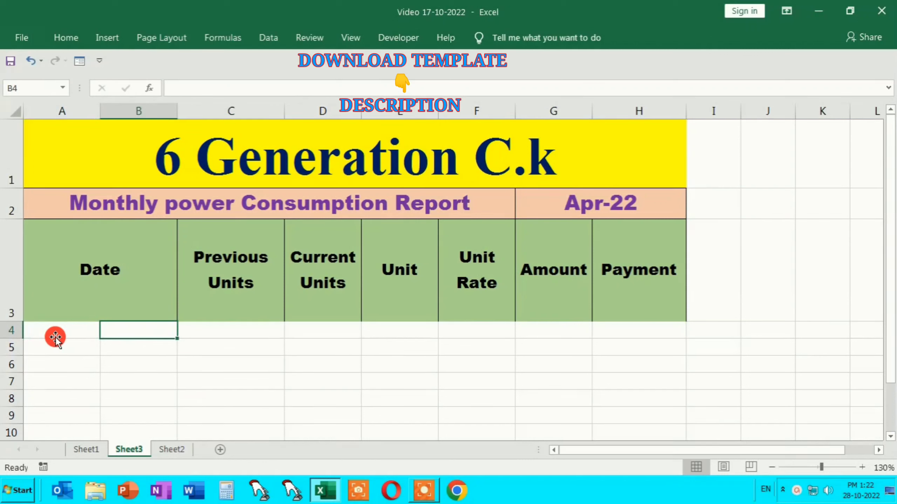
{"action": "left_click", "coordinate": [55, 337]}
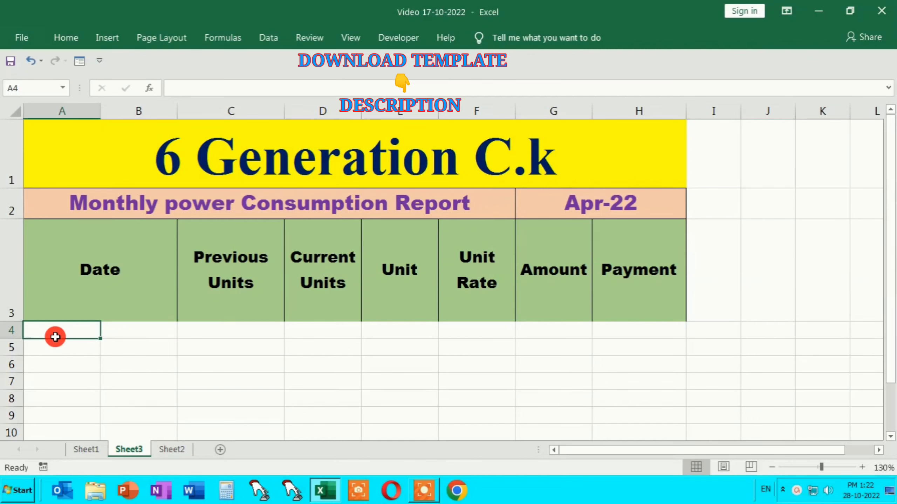
{"action": "type", "text": "01-04"}
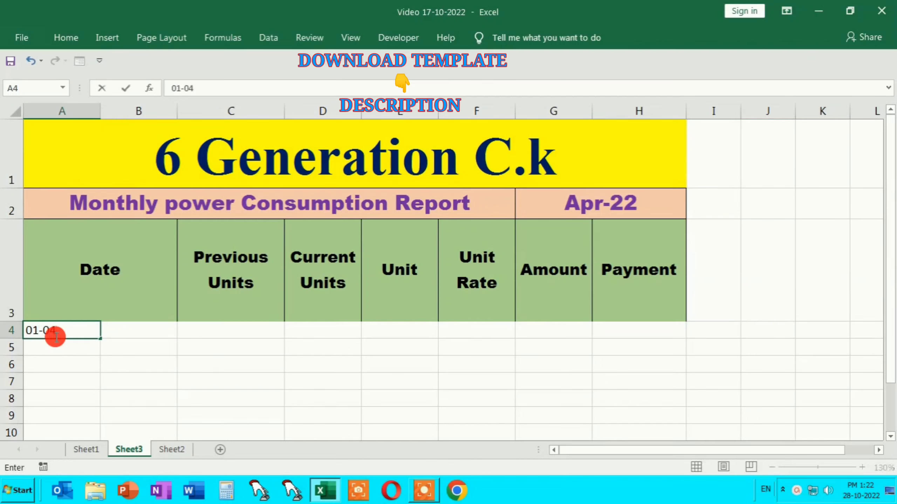
{"action": "type", "text": "-2022"}
{"action": "key", "text": "Tab"}
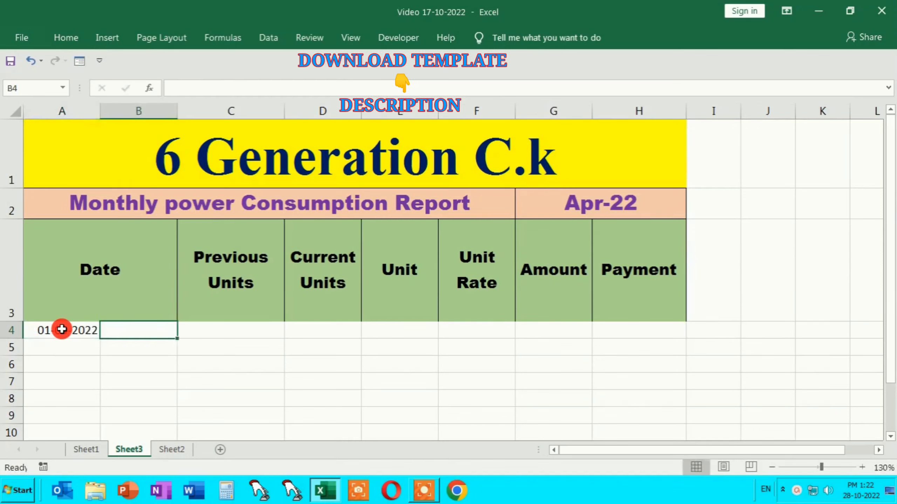
{"action": "left_click", "coordinate": [61, 329]}
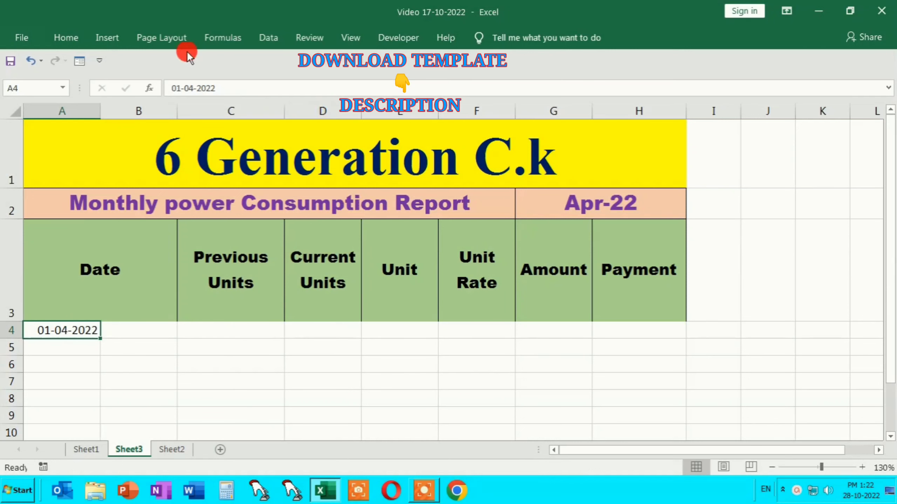
{"action": "left_click", "coordinate": [72, 34]}
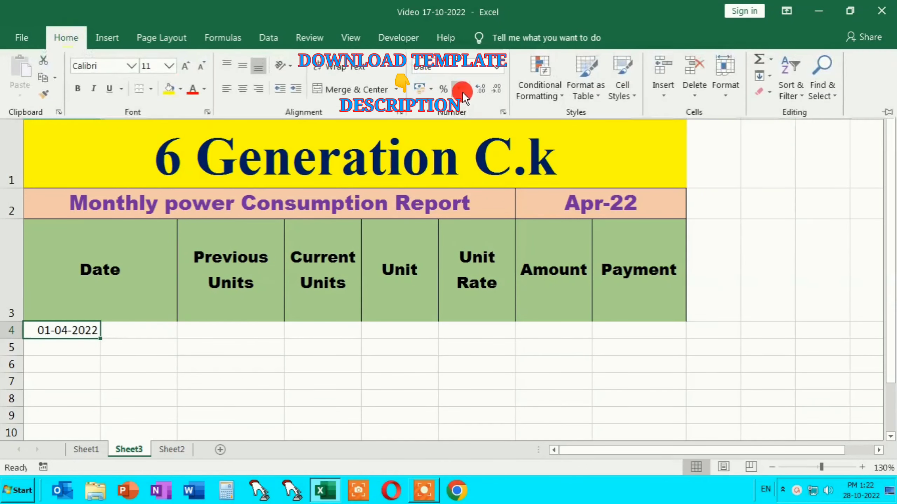
Step: Change A4's custom number format from dd-mm-yyyy to a day-only code showing 01
{"action": "left_click", "coordinate": [502, 110]}
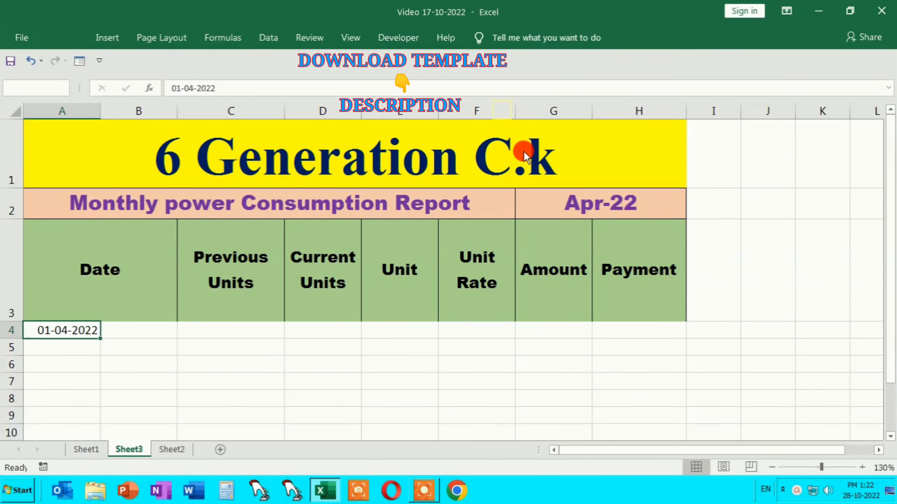
{"action": "left_click", "coordinate": [478, 277]}
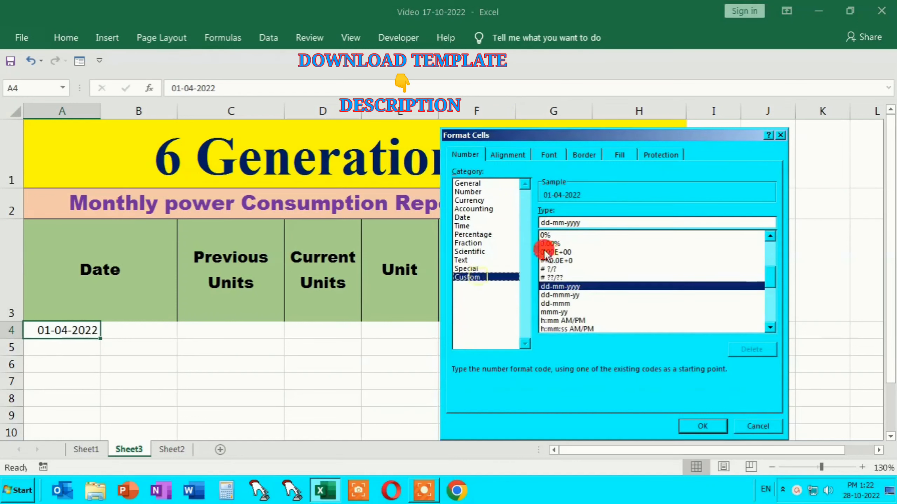
{"action": "left_click", "coordinate": [590, 224]}
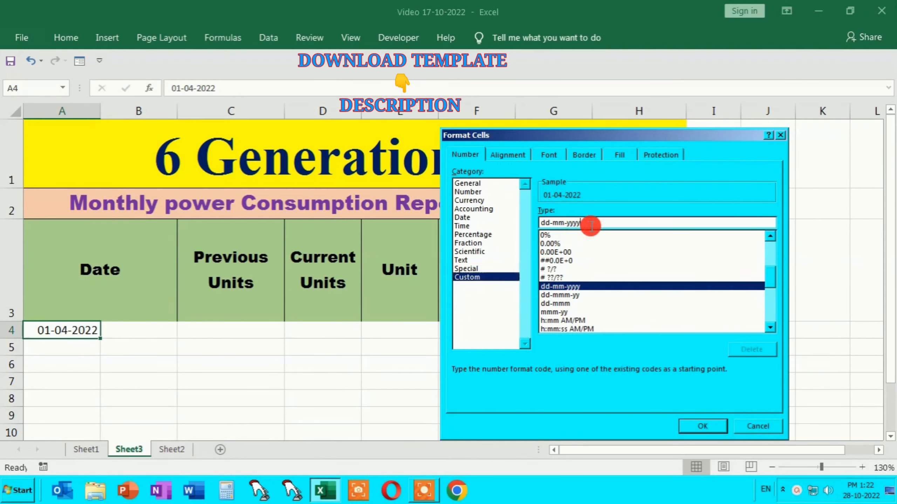
{"action": "key", "text": "BackSpace"}
{"action": "key", "text": "BackSpace"}
{"action": "key", "text": "BackSpace"}
{"action": "key", "text": "BackSpace"}
{"action": "key", "text": "BackSpace"}
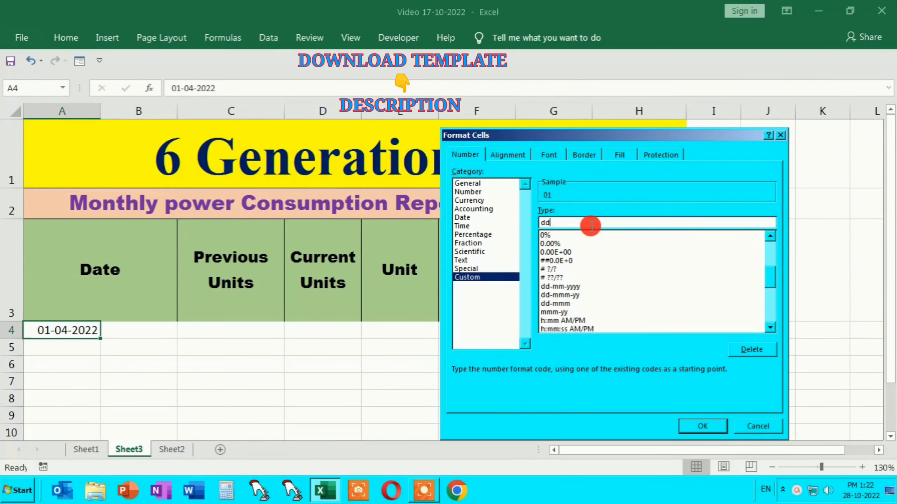
{"action": "type", "text": "dd"}
{"action": "key", "text": "BackSpace"}
{"action": "key", "text": "BackSpace"}
{"action": "key", "text": "BackSpace"}
{"action": "type", "text": "d"}
{"action": "key", "text": "Return"}
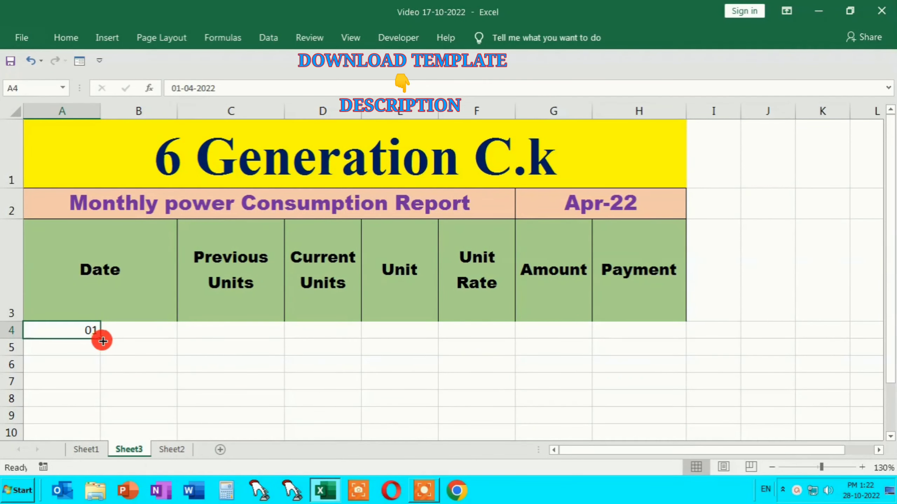
Step: Fill consecutive day numbers down column A from A4 to row 63
{"action": "mouse_move", "coordinate": [102, 341]}
{"action": "left_mouse_down"}
{"action": "mouse_move", "coordinate": [96, 477]}
{"action": "mouse_move", "coordinate": [105, 407]}
{"action": "left_mouse_up"}
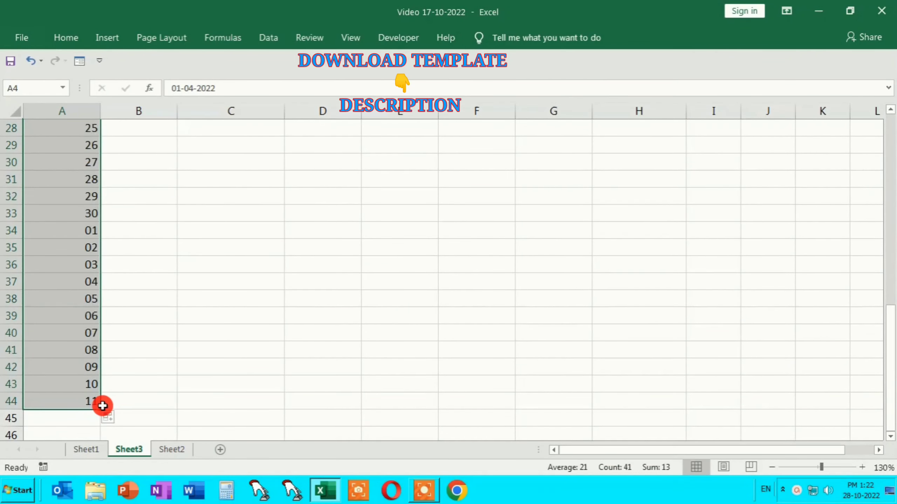
{"action": "left_click_drag", "start_coordinate": [100, 410], "coordinate": [113, 95]}
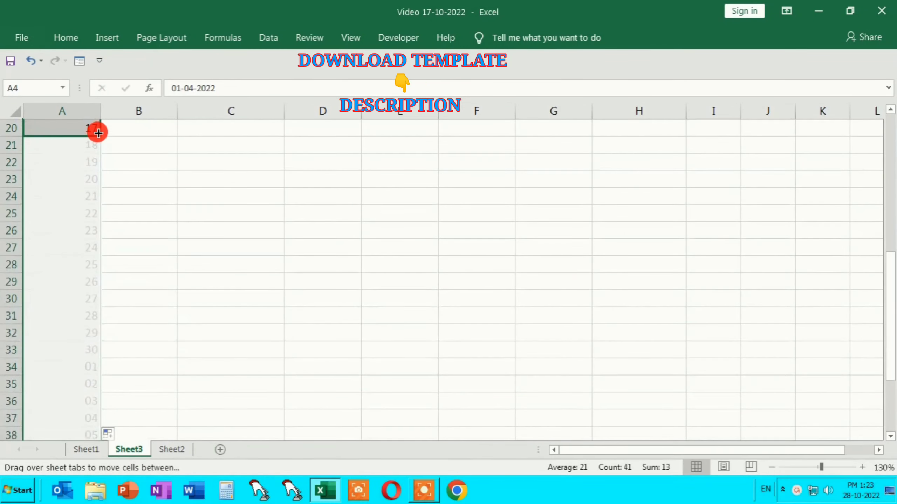
{"action": "mouse_move", "coordinate": [113, 94]}
{"action": "left_mouse_down"}
{"action": "mouse_move", "coordinate": [102, 447]}
{"action": "mouse_move", "coordinate": [99, 395]}
{"action": "mouse_move", "coordinate": [96, 445]}
{"action": "mouse_move", "coordinate": [101, 423]}
{"action": "mouse_move", "coordinate": [101, 435]}
{"action": "left_mouse_up"}
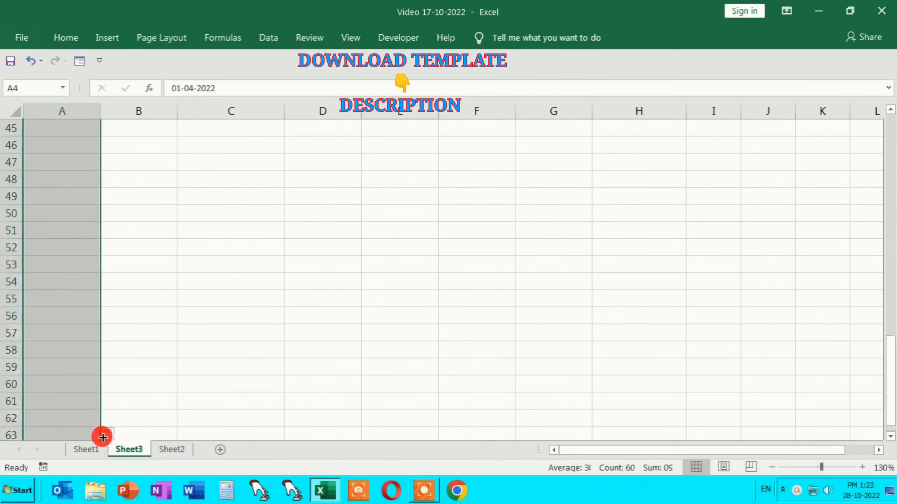
{"action": "scroll", "coordinate": [124, 375], "scroll_direction": "down", "scroll_amount": 2}
{"action": "scroll", "coordinate": [124, 371], "scroll_direction": "up", "scroll_amount": 5}
{"action": "scroll", "coordinate": [124, 372], "scroll_direction": "up", "scroll_amount": 10}
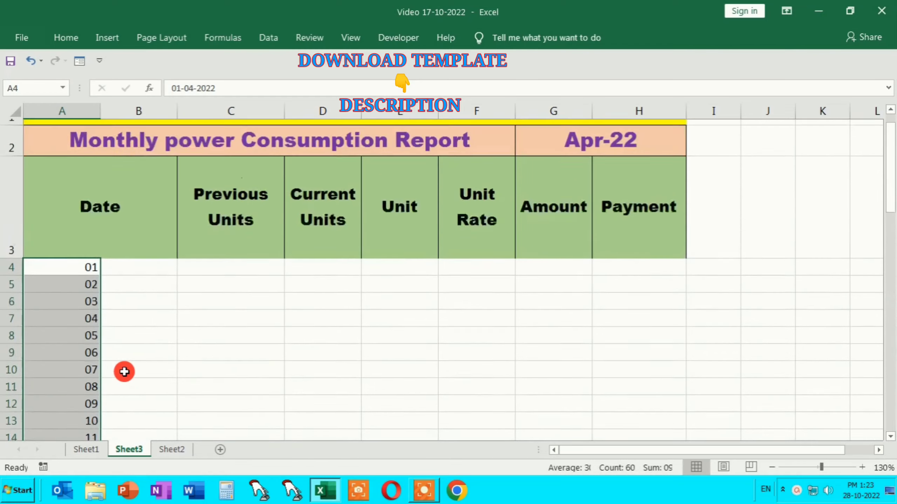
{"action": "scroll", "coordinate": [124, 370], "scroll_direction": "up", "scroll_amount": 1}
Step: Enter =TEXT(A4,"dddd") in B4 to show Friday as the weekday for 01
{"action": "left_click", "coordinate": [144, 334]}
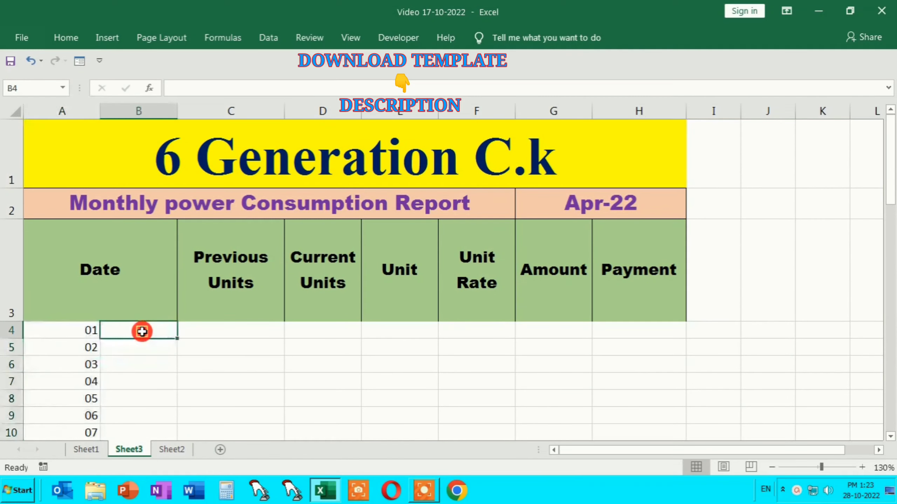
{"action": "type", "text": "="}
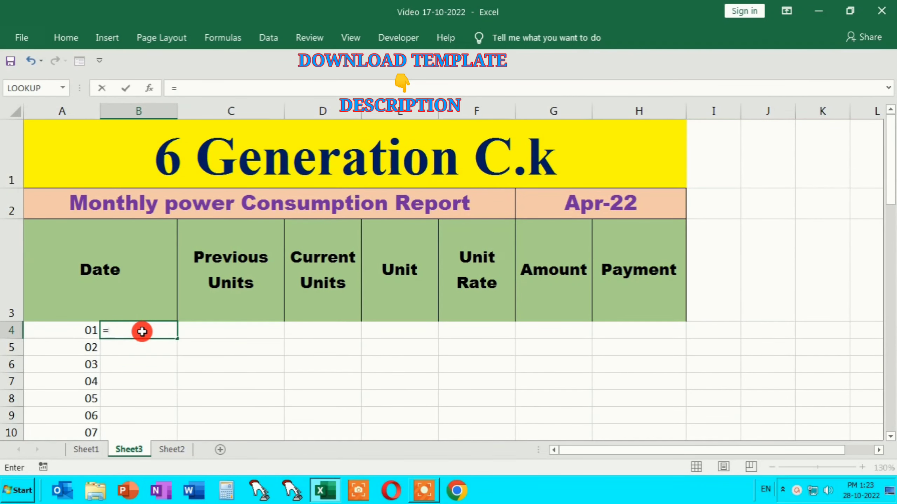
{"action": "type", "text": "te"}
{"action": "key", "text": "Tab"}
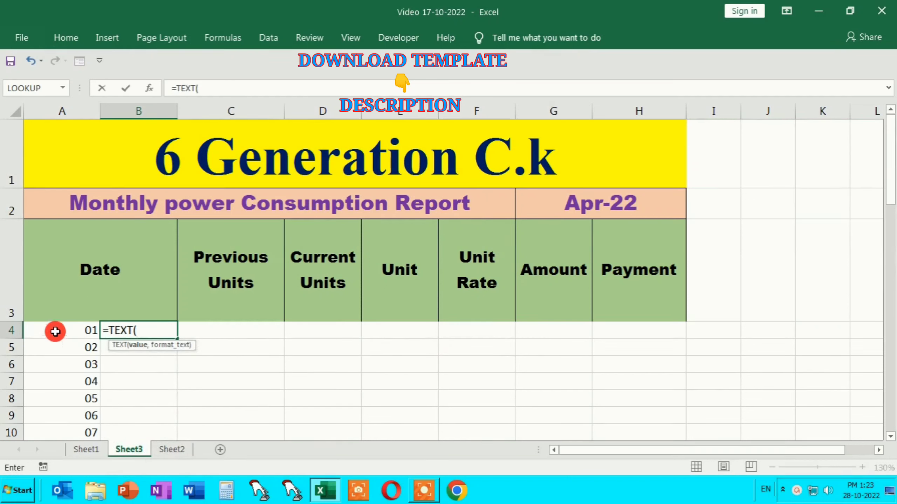
{"action": "left_click", "coordinate": [55, 331]}
{"action": "type", "text": ","}
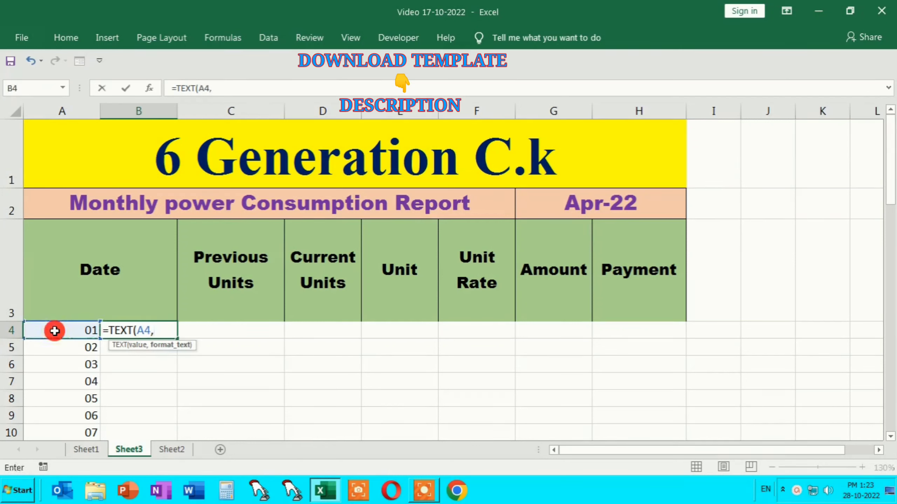
{"action": "type", "text": "\"d"}
{"action": "type", "text": "ddd\""}
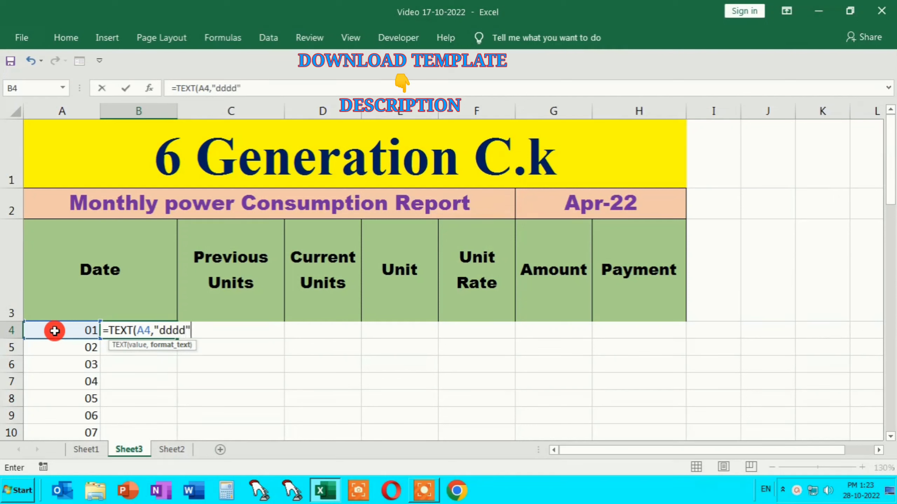
{"action": "type", "text": ")"}
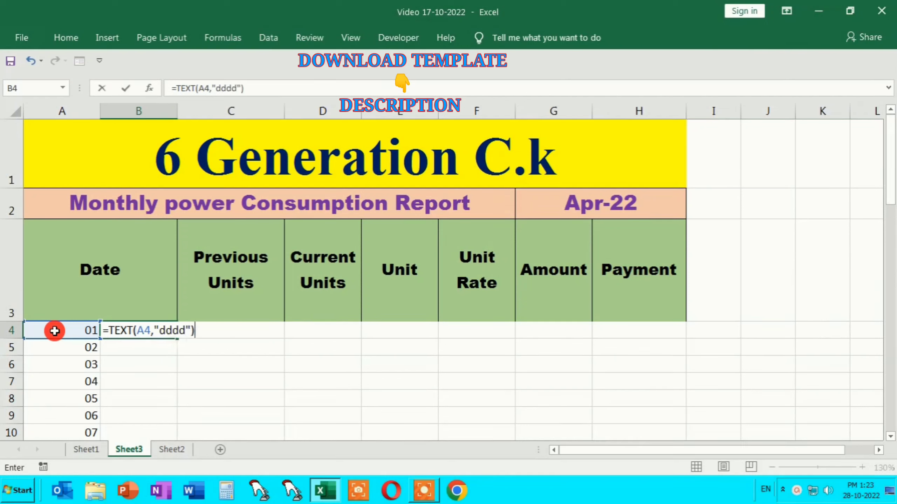
{"action": "key", "text": "Return"}
Step: Fill the weekday formula down column B beside every date
{"action": "left_click", "coordinate": [127, 332]}
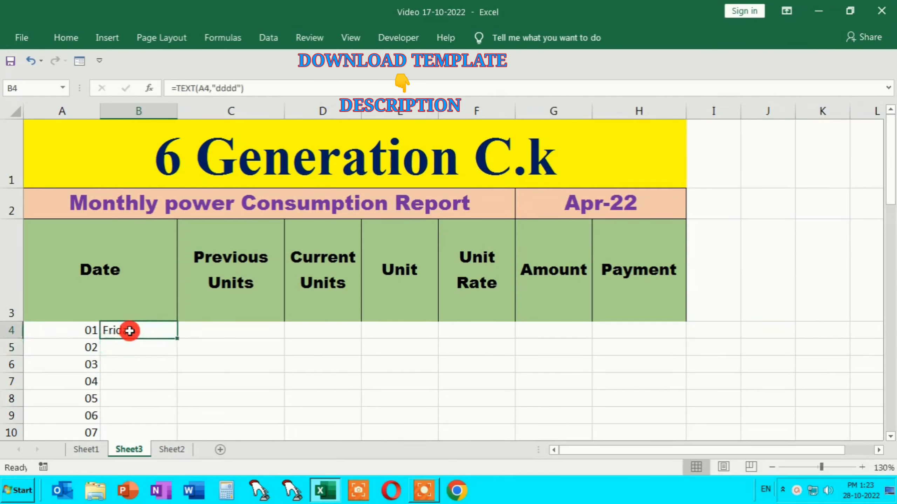
{"action": "double_click", "coordinate": [175, 337]}
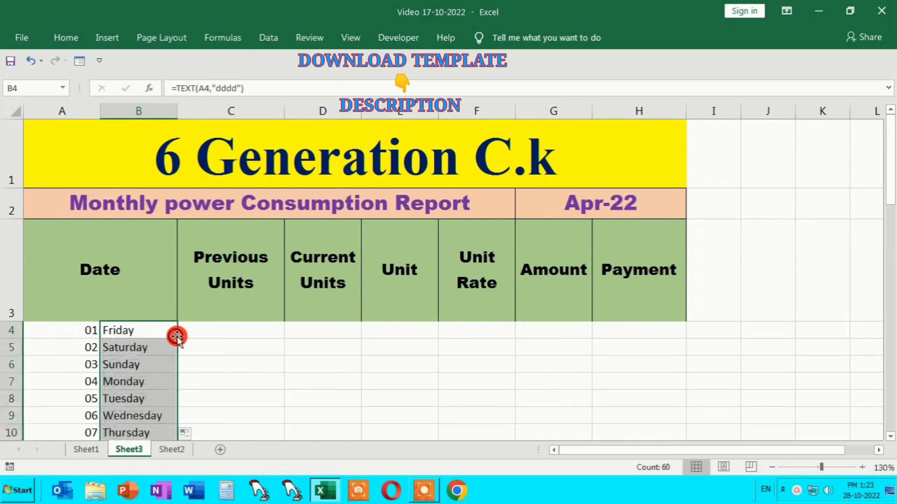
{"action": "left_click", "coordinate": [73, 334]}
{"action": "double_click", "coordinate": [73, 334]}
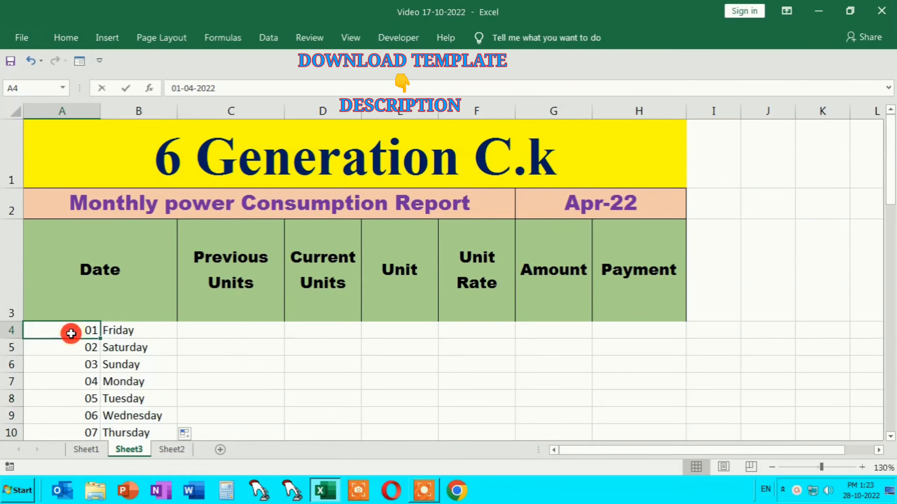
{"action": "key", "text": "Return"}
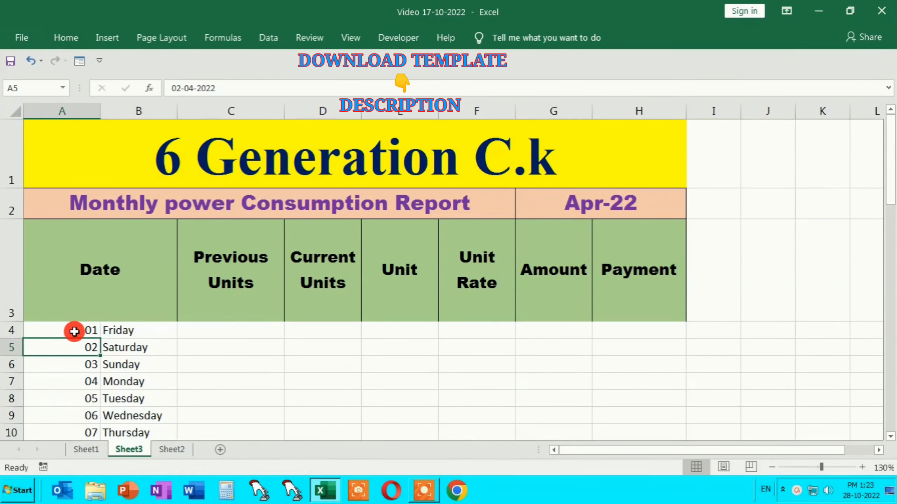
Step: Centre the day numbers in A4:A65 both vertically and horizontally
{"action": "left_click_drag", "start_coordinate": [71, 331], "coordinate": [79, 500]}
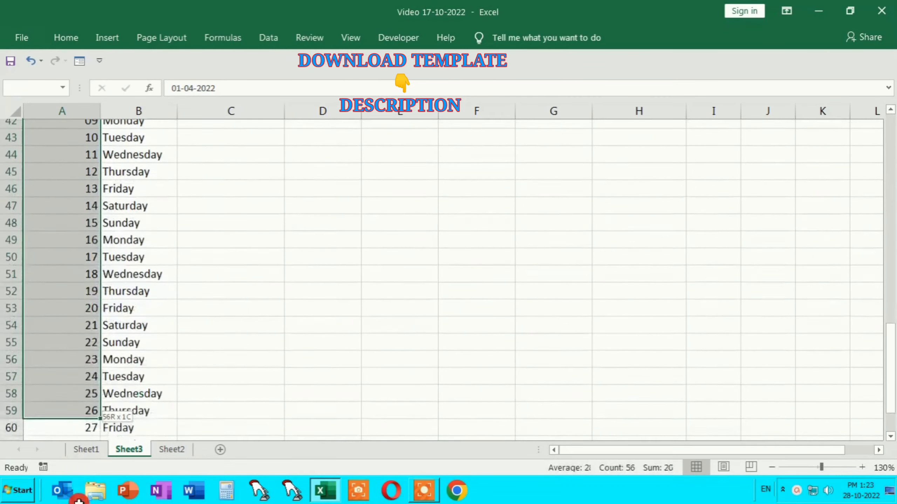
{"action": "left_click_drag", "start_coordinate": [78, 501], "coordinate": [83, 395]}
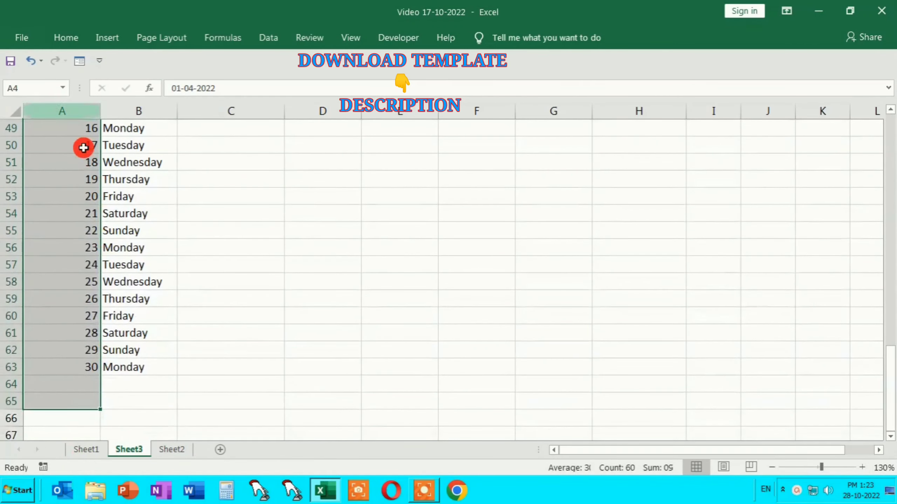
{"action": "left_click", "coordinate": [67, 38]}
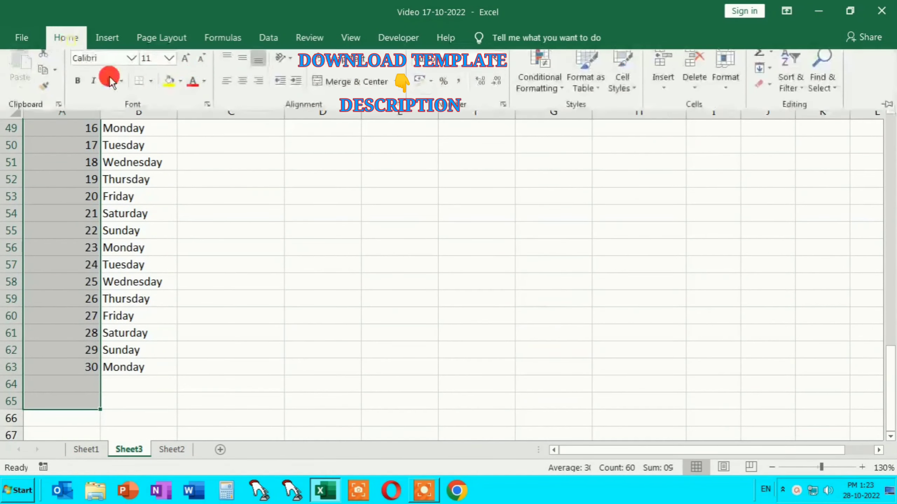
{"action": "left_click", "coordinate": [240, 86]}
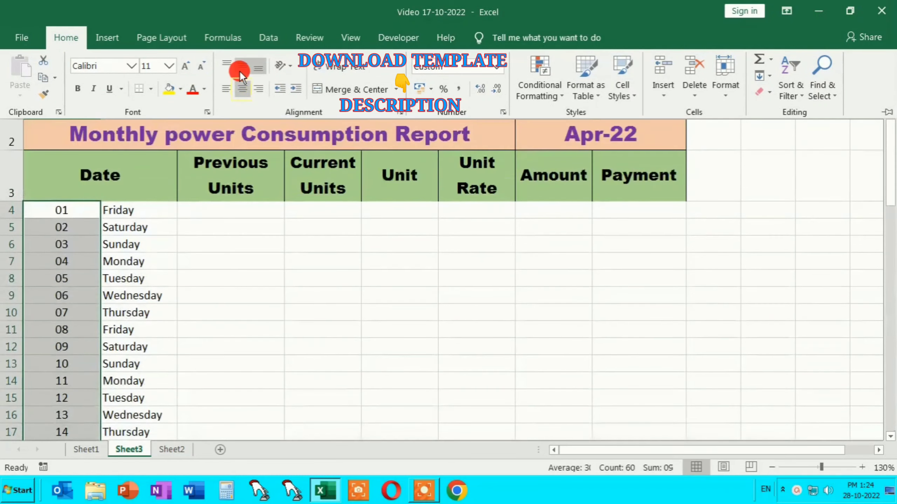
{"action": "left_click", "coordinate": [240, 70]}
{"action": "left_click", "coordinate": [196, 188]}
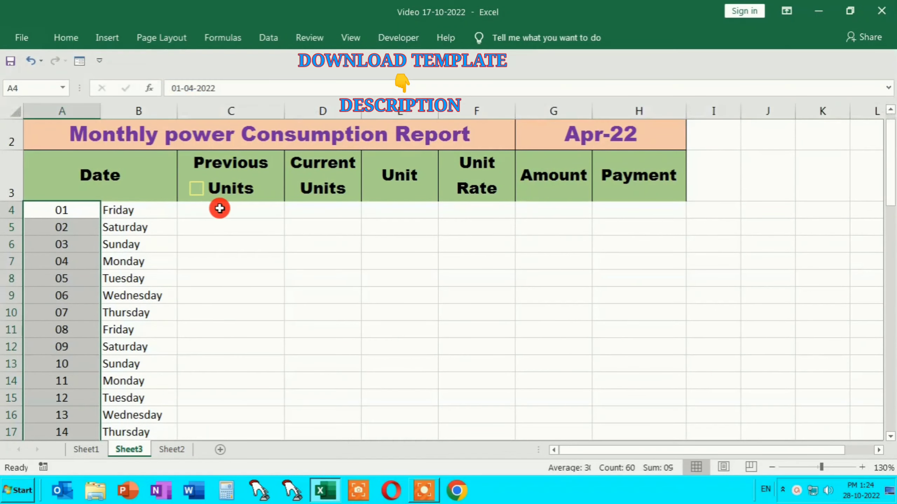
{"action": "left_click", "coordinate": [220, 208]}
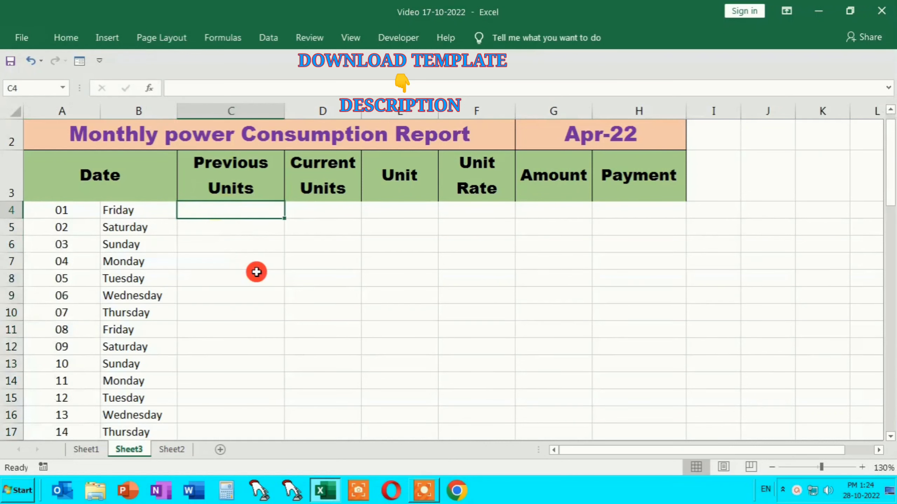
Step: Enter 100 in C4 as day 01's Previous Units, then select C4:E63
{"action": "scroll", "coordinate": [256, 271], "scroll_direction": "up", "scroll_amount": 1}
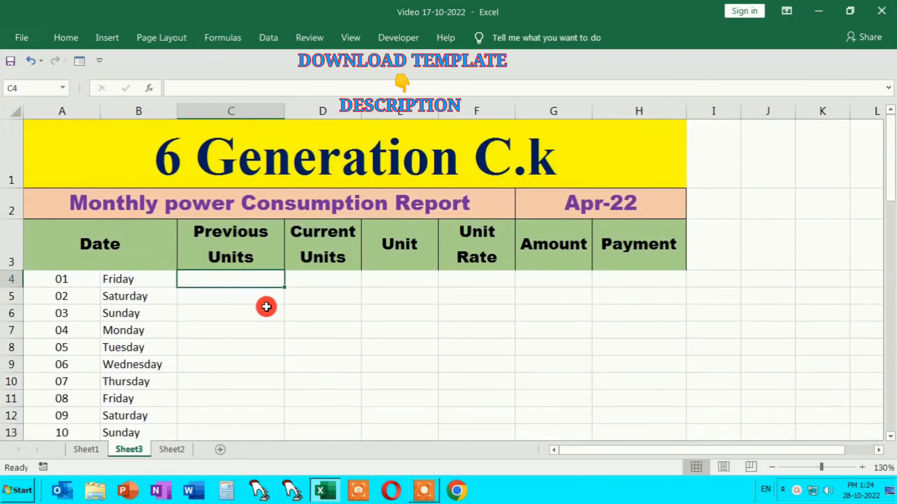
{"action": "type", "text": "100"}
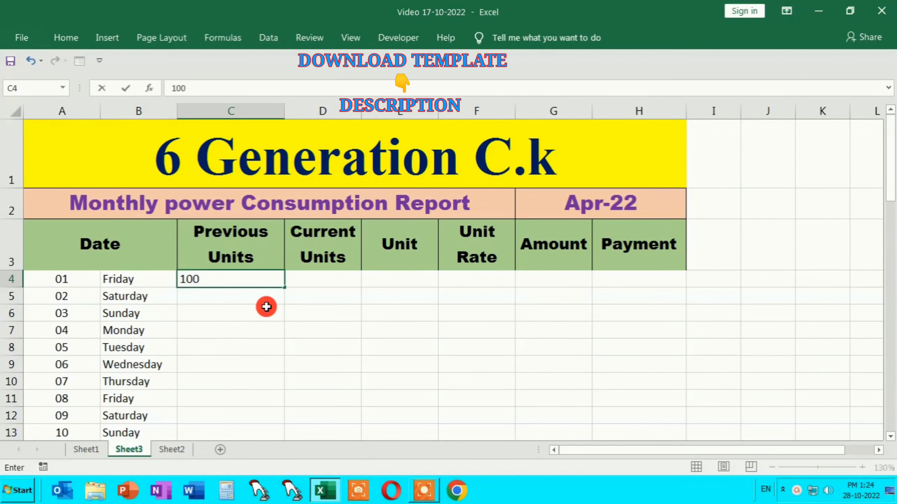
{"action": "key", "text": "Return"}
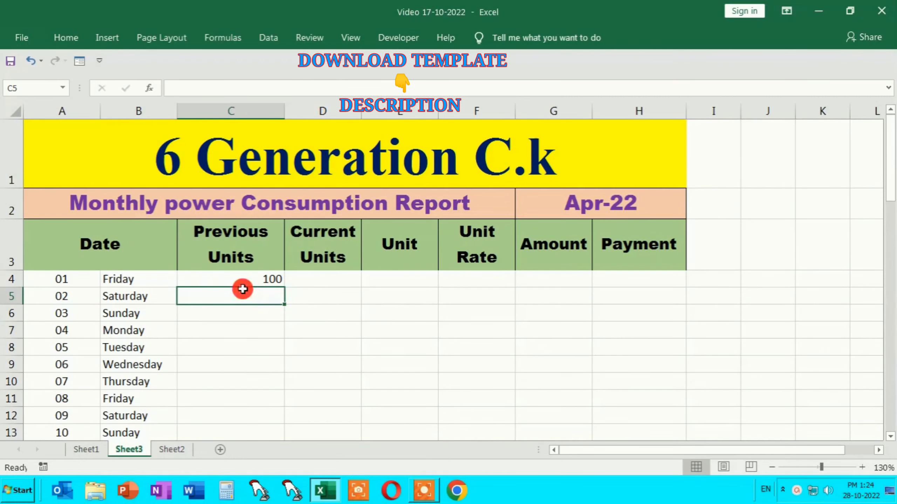
{"action": "mouse_move", "coordinate": [236, 276]}
{"action": "left_mouse_down"}
{"action": "mouse_move", "coordinate": [415, 317]}
{"action": "mouse_move", "coordinate": [408, 500]}
{"action": "mouse_move", "coordinate": [414, 363]}
{"action": "left_mouse_up"}
{"action": "scroll", "coordinate": [414, 362], "scroll_direction": "up", "scroll_amount": 5}
{"action": "scroll", "coordinate": [415, 362], "scroll_direction": "up", "scroll_amount": 11}
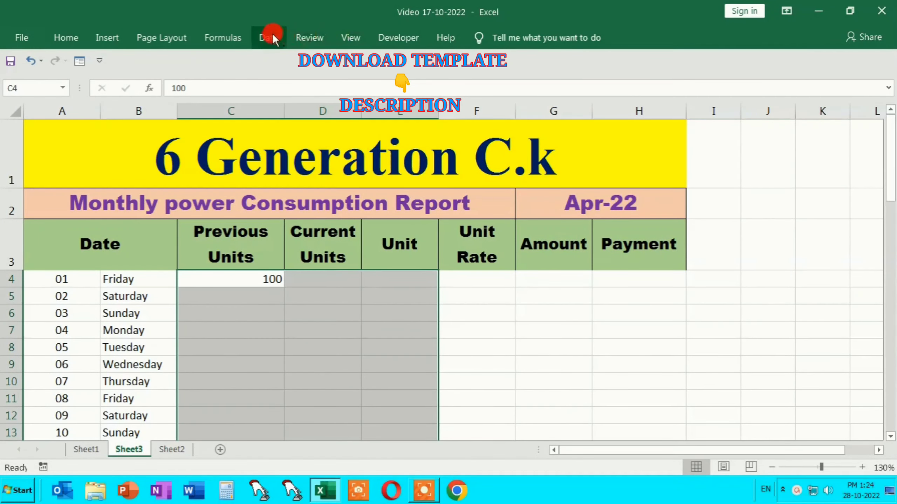
Step: Give the selected units columns the custom format # "Unit" so C4 shows 100 Unit
{"action": "left_click", "coordinate": [76, 36]}
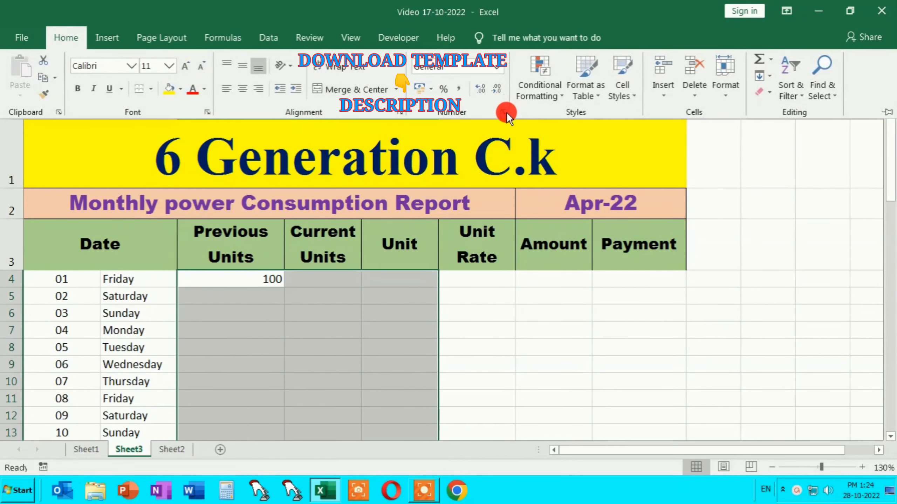
{"action": "left_click", "coordinate": [504, 112]}
{"action": "left_click", "coordinate": [467, 277]}
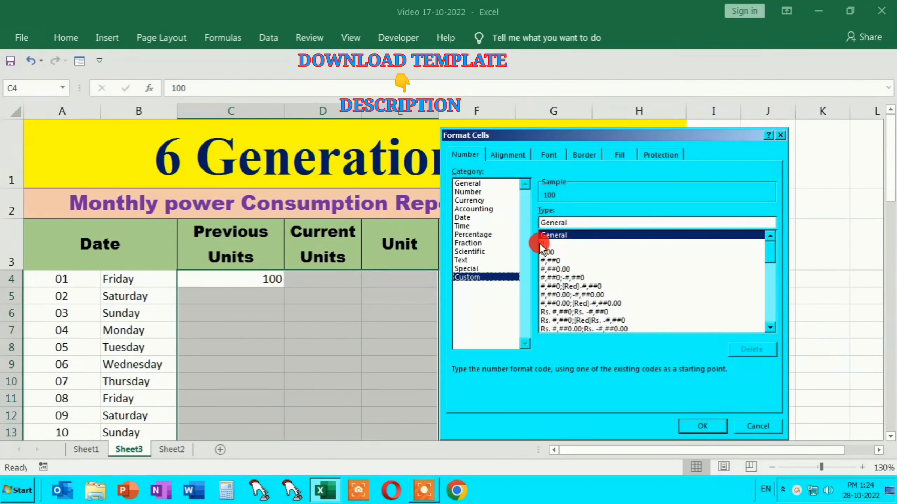
{"action": "left_click", "coordinate": [550, 244]}
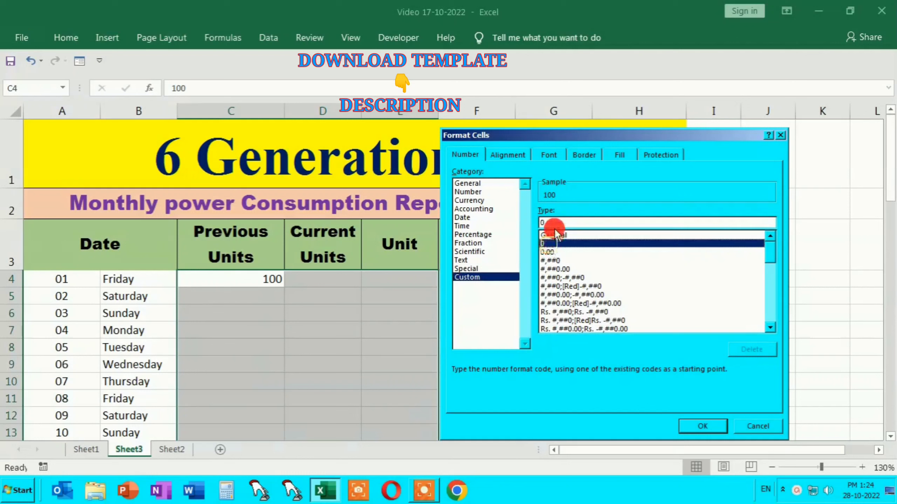
{"action": "left_click", "coordinate": [555, 223]}
{"action": "key", "text": "BackSpace"}
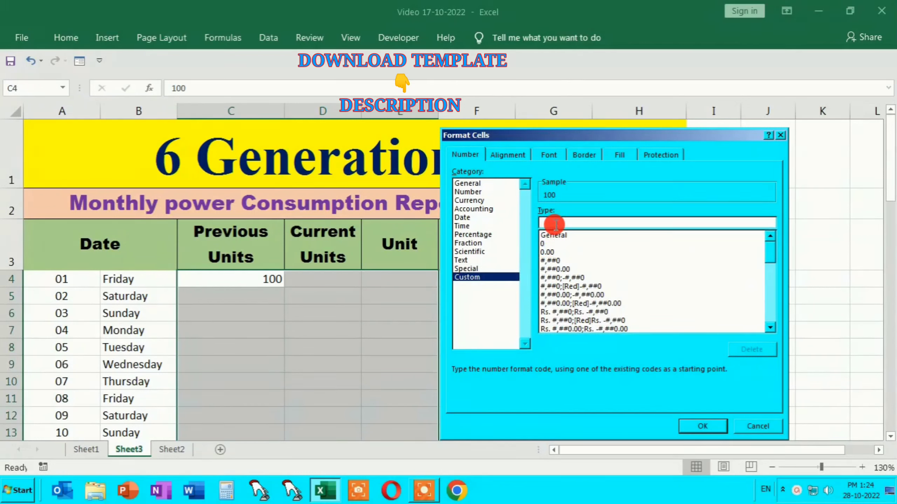
{"action": "type", "text": "#"}
{"action": "type", "text": "\"Unit"}
{"action": "key", "text": "Return"}
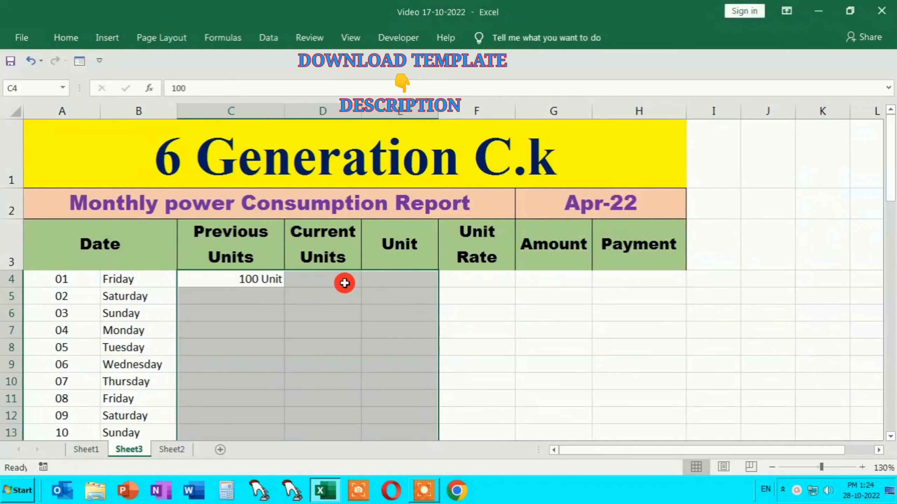
Step: Enter 120 in D4 as day 01's Current Units reading
{"action": "left_click", "coordinate": [343, 283]}
{"action": "left_click", "coordinate": [343, 283]}
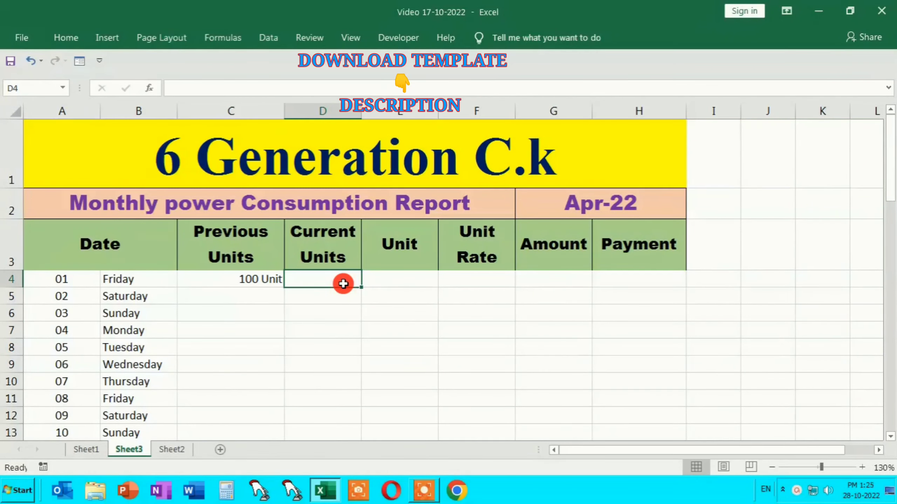
{"action": "type", "text": "10"}
{"action": "key", "text": "BackSpace"}
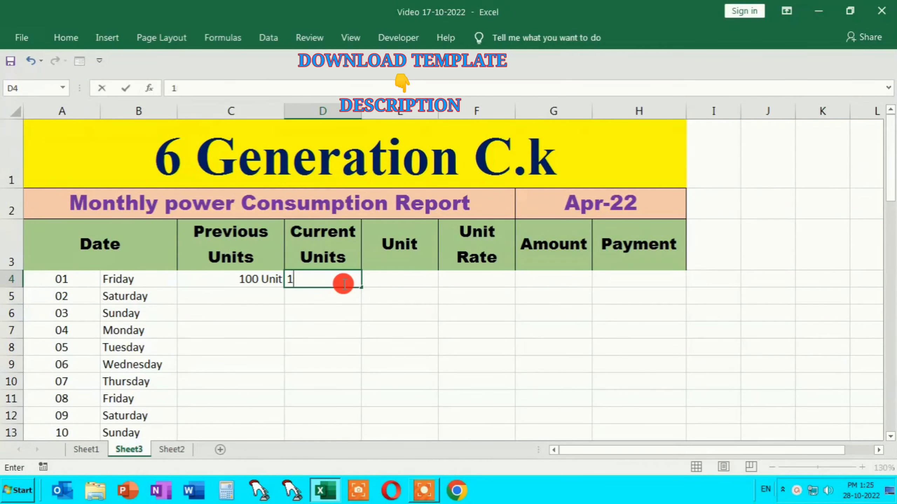
{"action": "type", "text": "20"}
{"action": "key", "text": "Tab"}
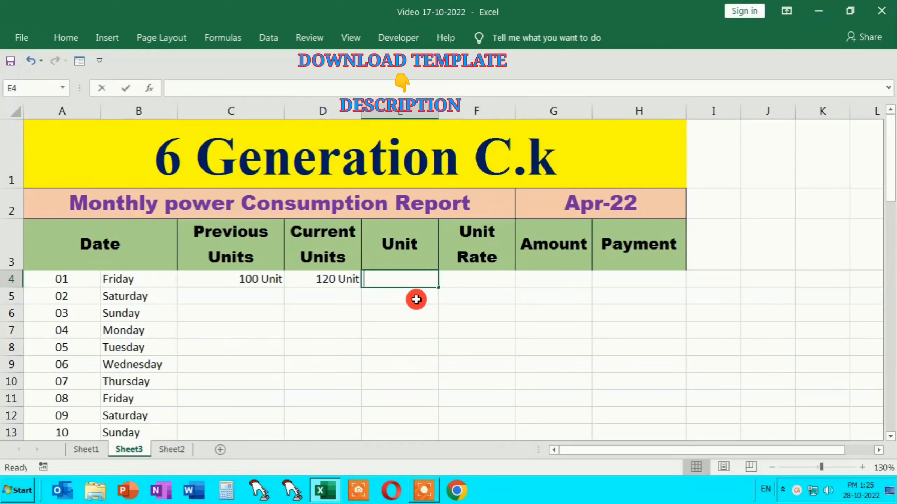
{"action": "type", "text": "=if"}
{"action": "key", "text": "Tab"}
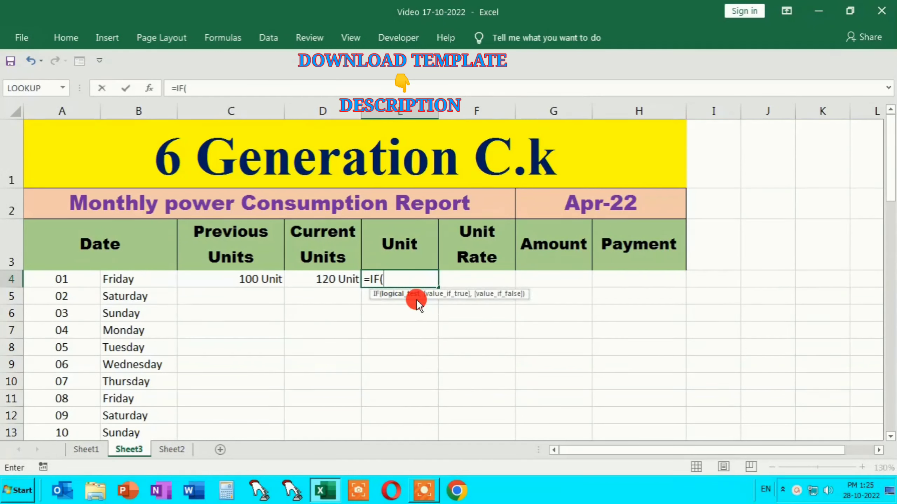
Step: Complete E4 as =IF(D4="","",D4-C4) so it shows 20 Unit
{"action": "left_click", "coordinate": [332, 281]}
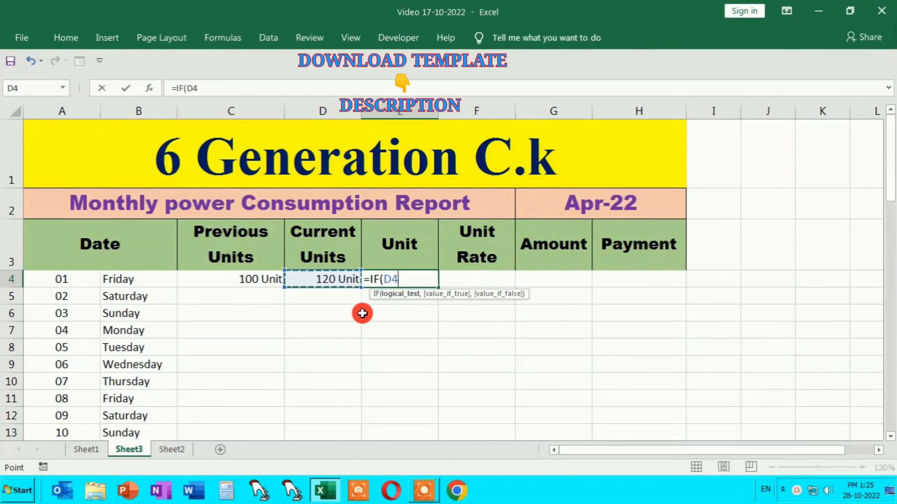
{"action": "type", "text": "="}
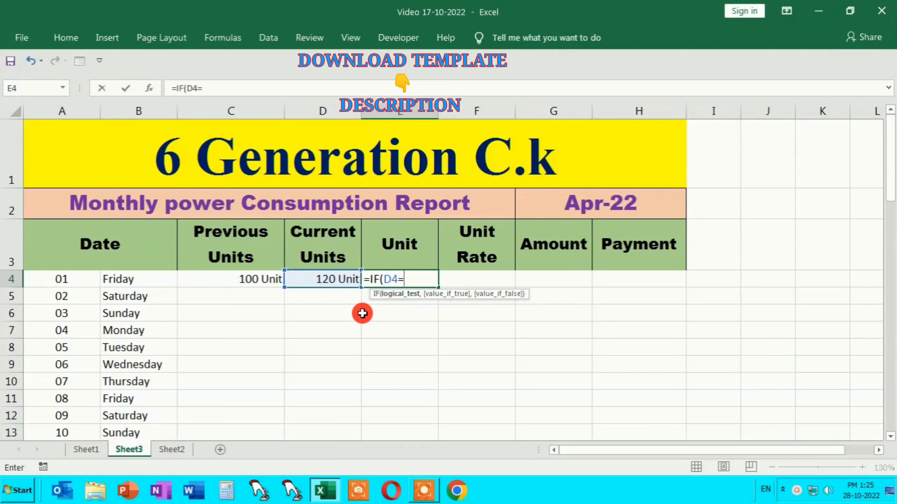
{"action": "type", "text": "\""}
{"action": "type", "text": "\""}
{"action": "type", "text": ","}
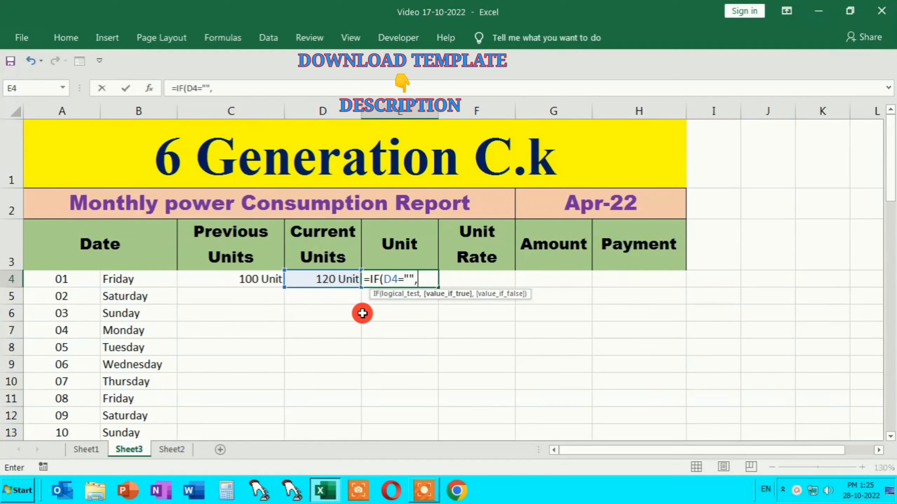
{"action": "type", "text": "\"\""}
{"action": "type", "text": ","}
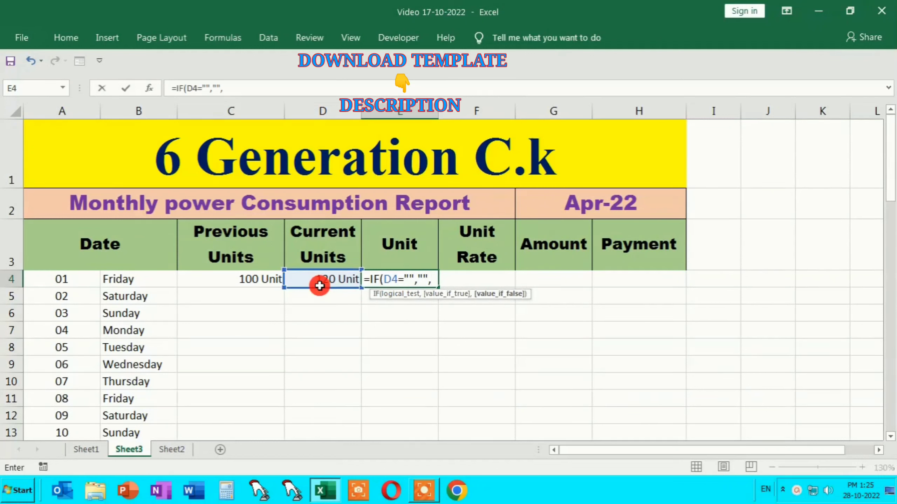
{"action": "left_click", "coordinate": [316, 279]}
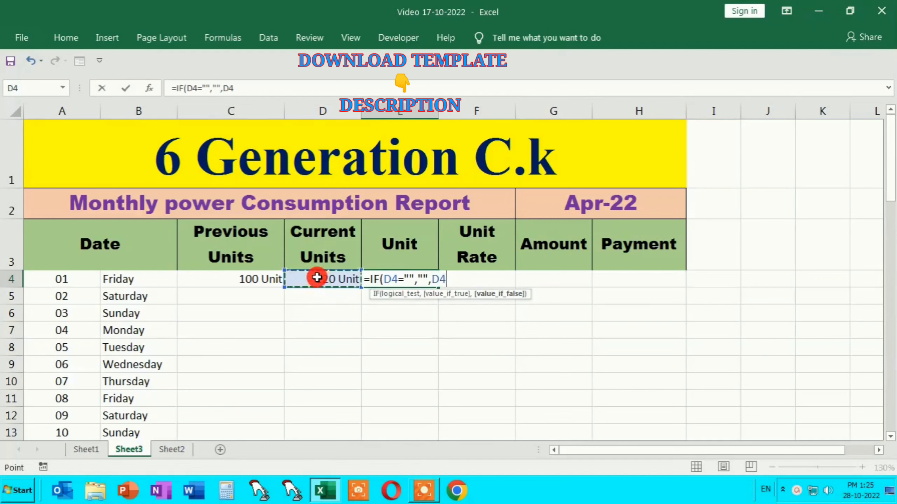
{"action": "type", "text": "-"}
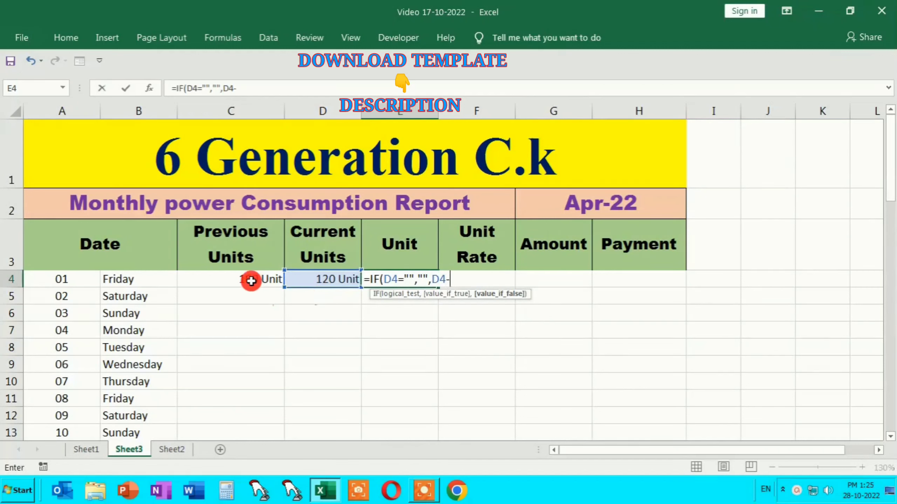
{"action": "left_click", "coordinate": [251, 278]}
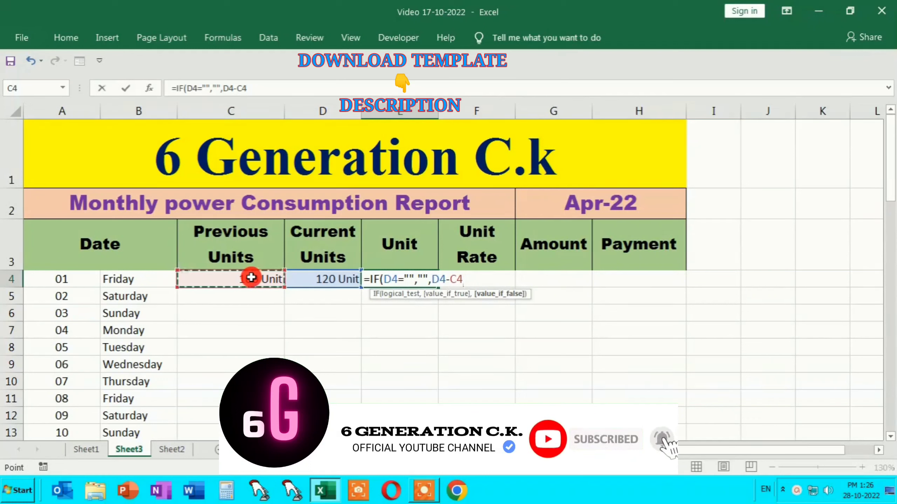
{"action": "type", "text": ")"}
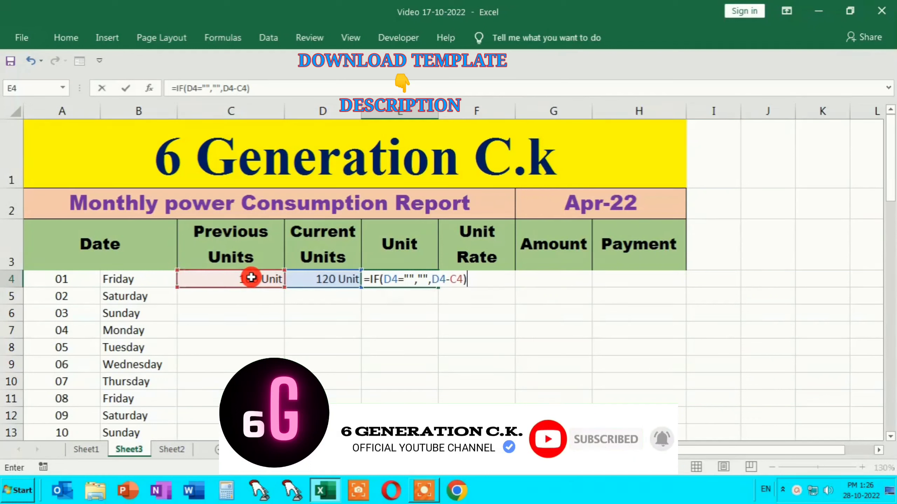
{"action": "key", "text": "Return"}
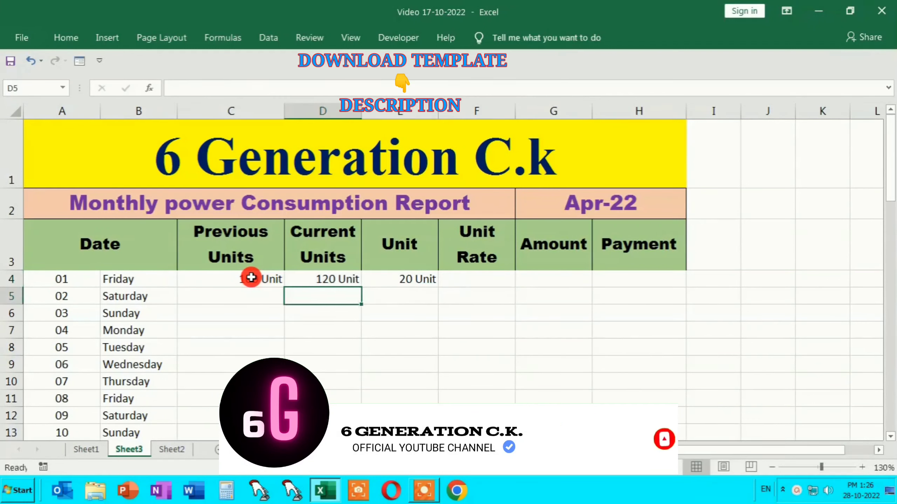
{"action": "left_click", "coordinate": [435, 279]}
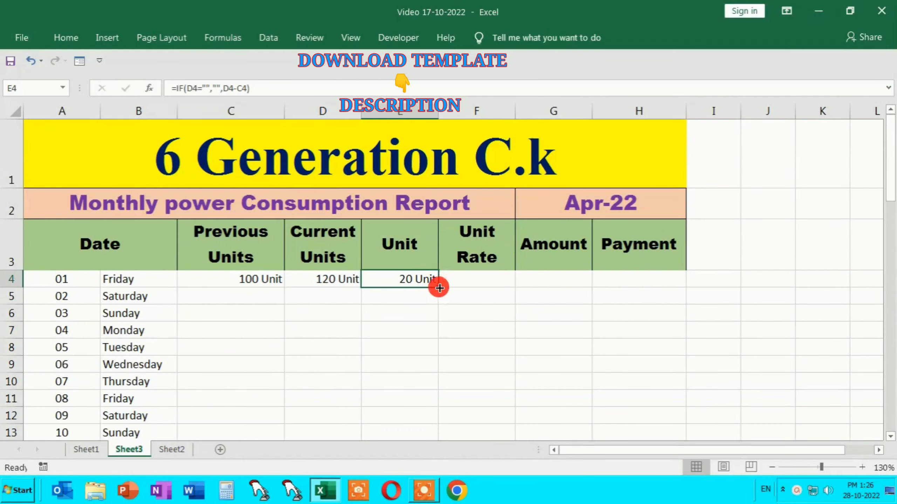
{"action": "left_click_drag", "start_coordinate": [439, 288], "coordinate": [395, 372]}
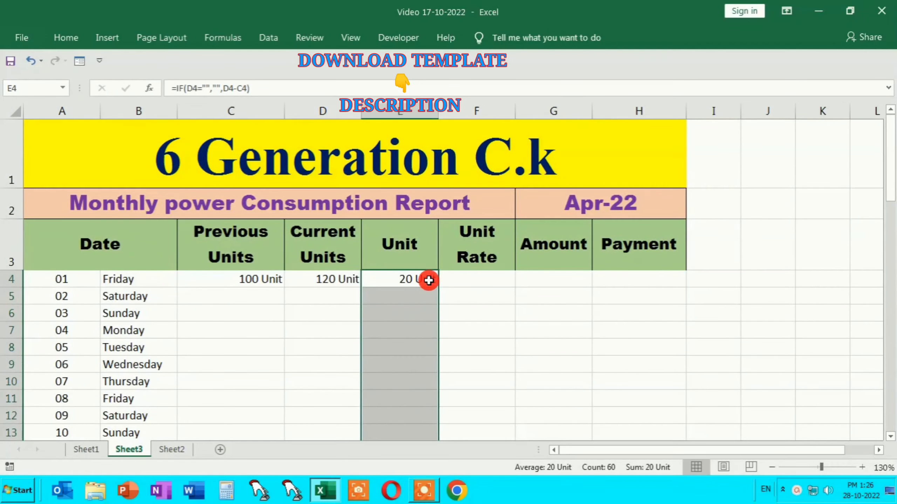
Step: Enter =IF(E4="","","Rs.10") in F4, accepting Excel's suggested formula correction
{"action": "left_click", "coordinate": [478, 279]}
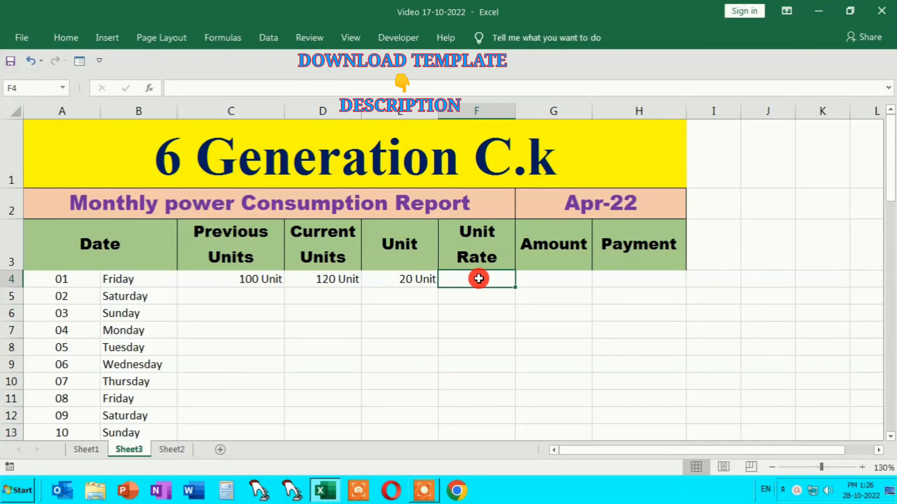
{"action": "type", "text": "="}
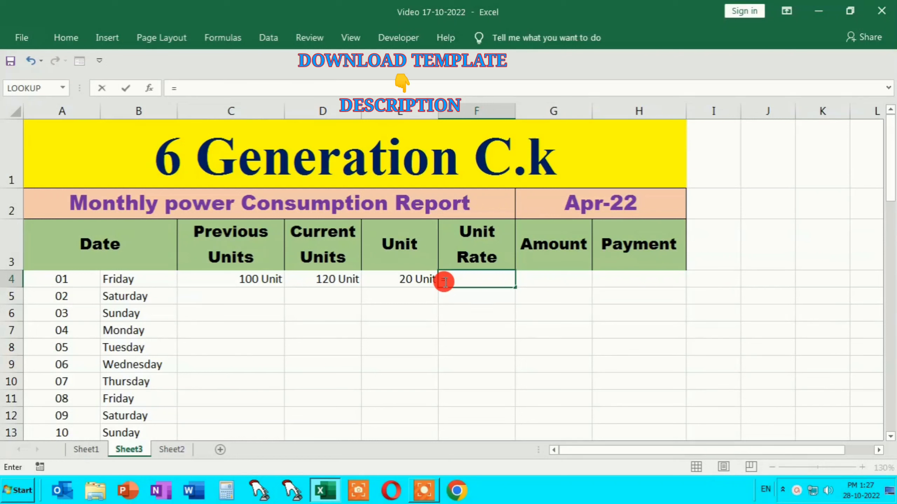
{"action": "type", "text": "I"}
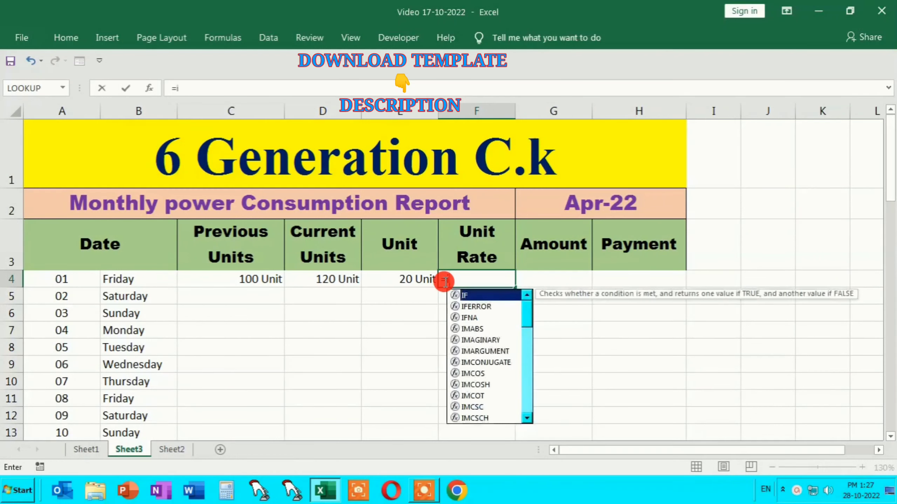
{"action": "type", "text": "F("}
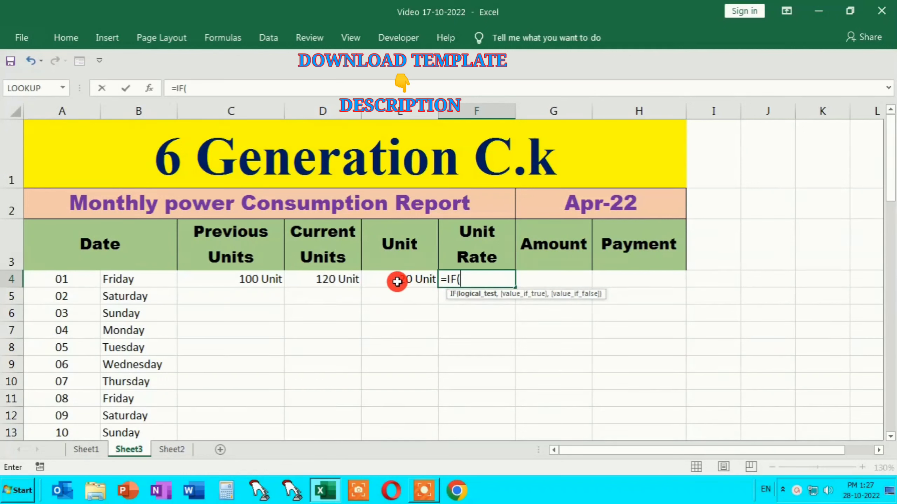
{"action": "left_click", "coordinate": [394, 280]}
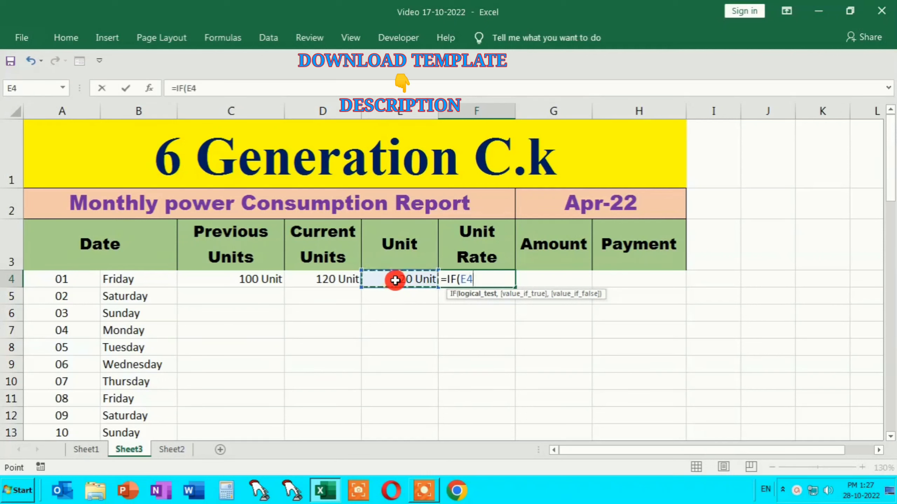
{"action": "type", "text": "=\"\""}
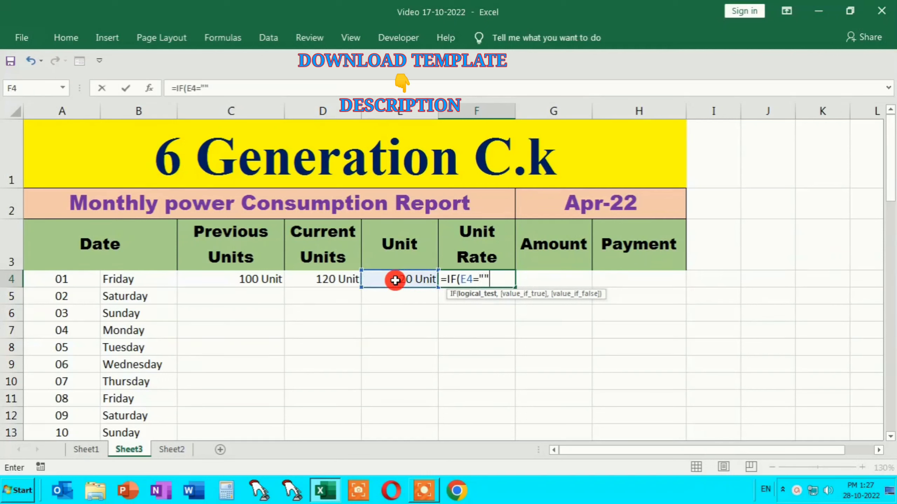
{"action": "type", "text": ",\"\""}
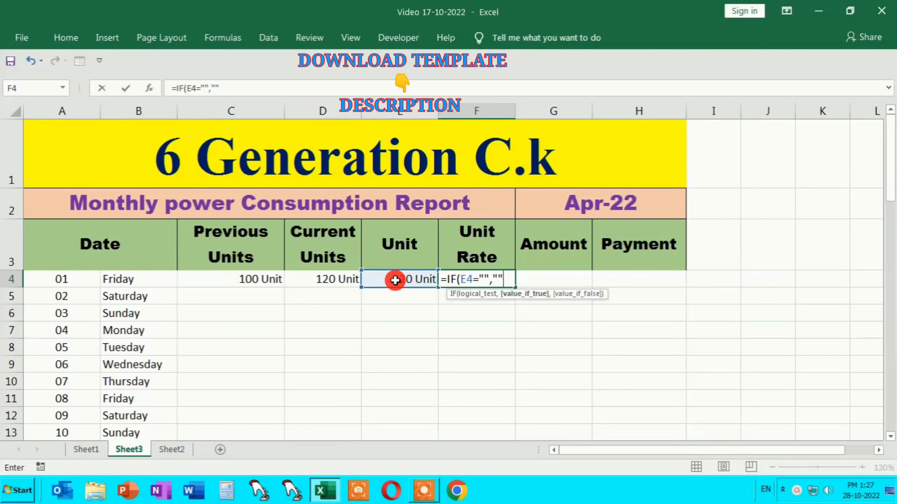
{"action": "type", "text": ","}
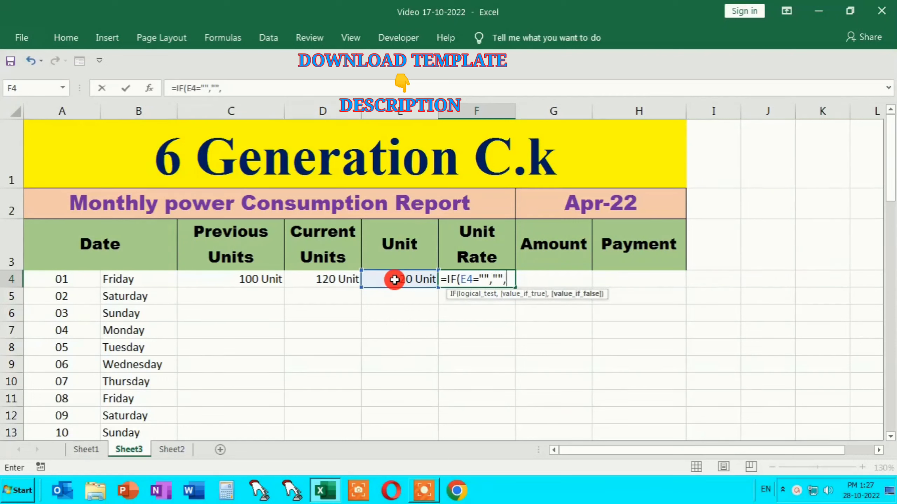
{"action": "type", "text": "\"R"}
{"action": "type", "text": "s.1"}
{"action": "type", "text": "0"}
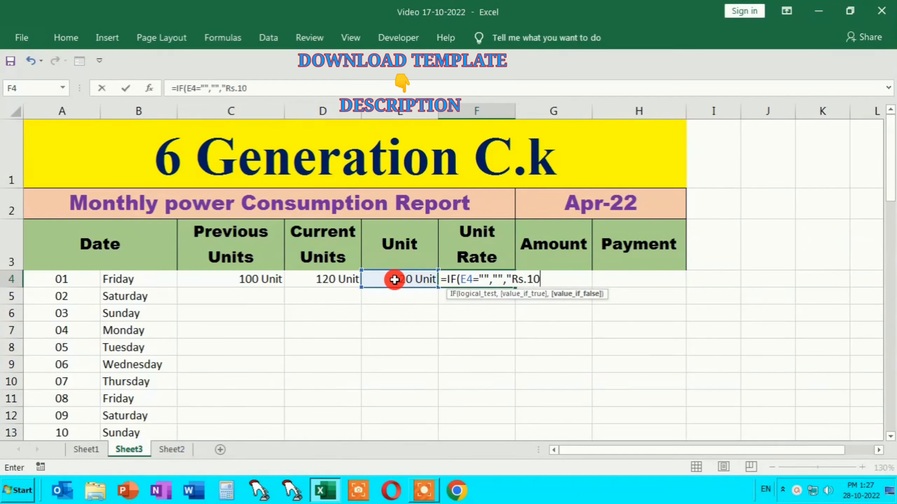
{"action": "type", "text": ")"}
{"action": "key", "text": "Return"}
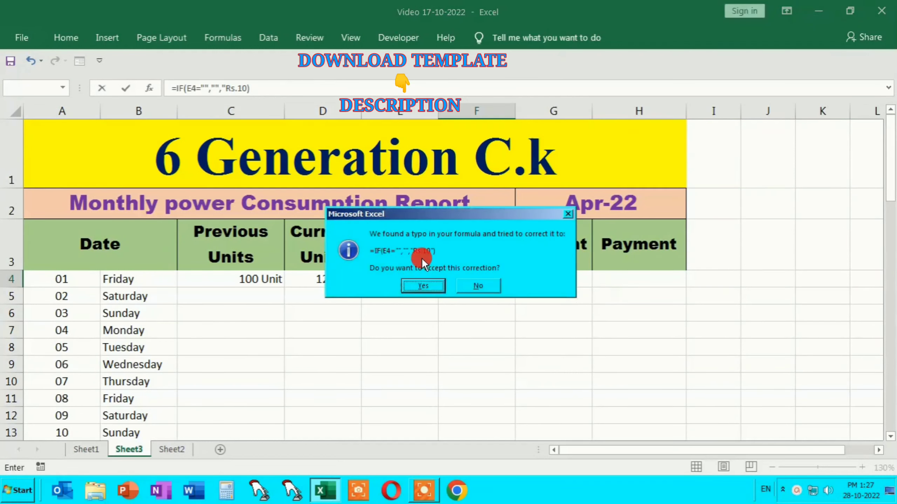
{"action": "left_click", "coordinate": [439, 286]}
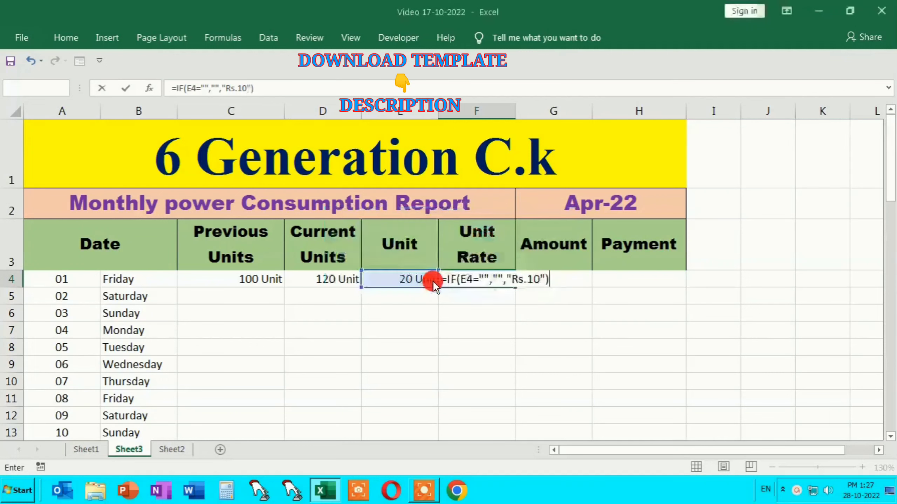
Step: Enter =IF(F4="","",E4*F4) in G4 so the Amount shows 200
{"action": "left_click", "coordinate": [549, 280]}
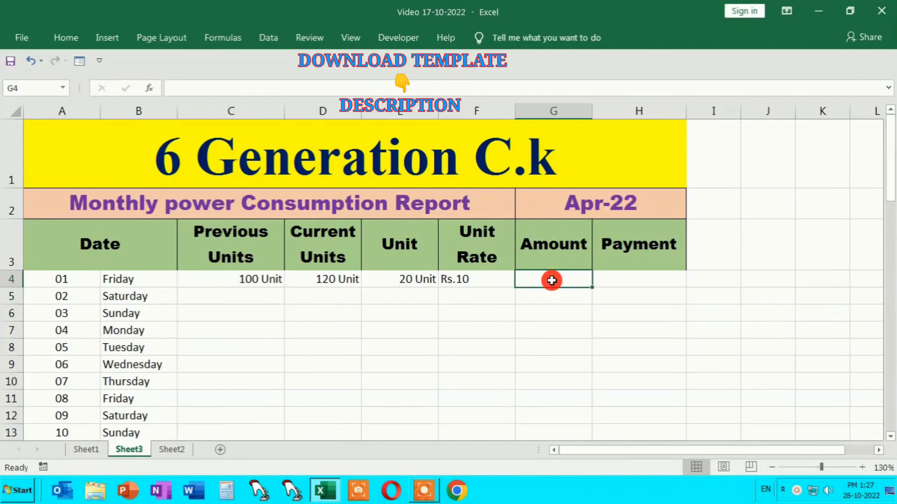
{"action": "type", "text": "="}
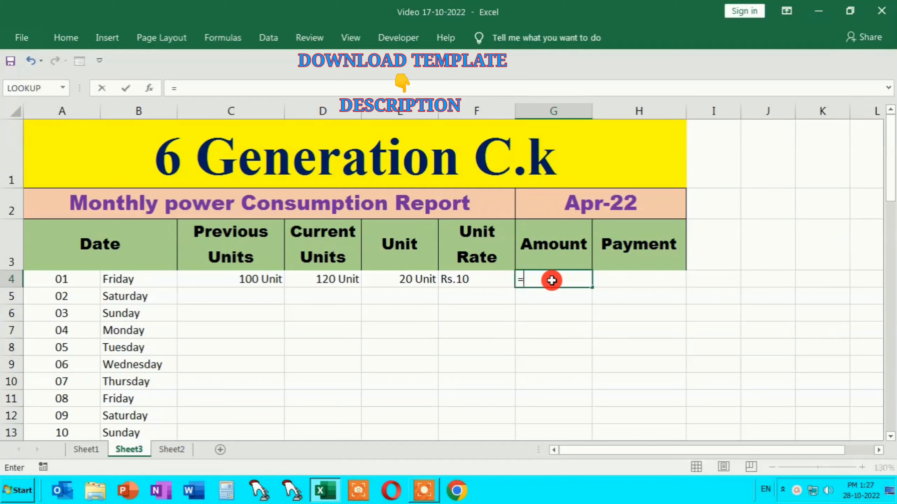
{"action": "type", "text": "IF("}
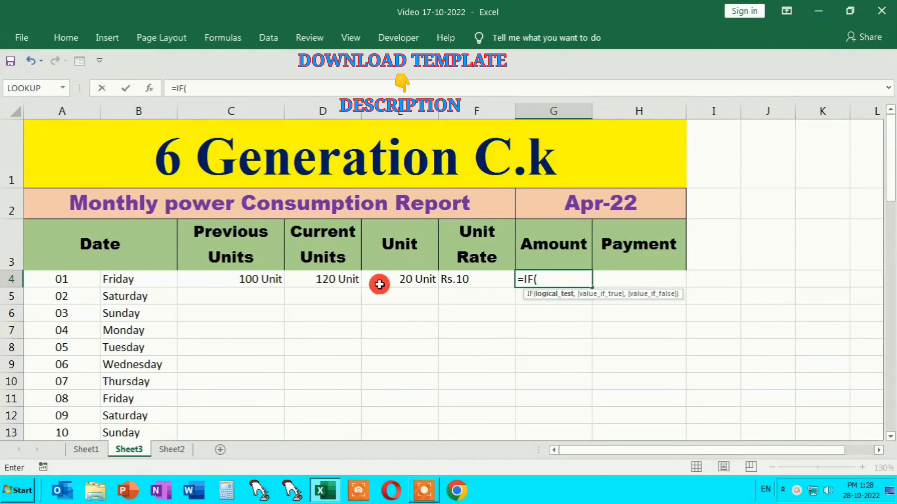
{"action": "left_click", "coordinate": [462, 280]}
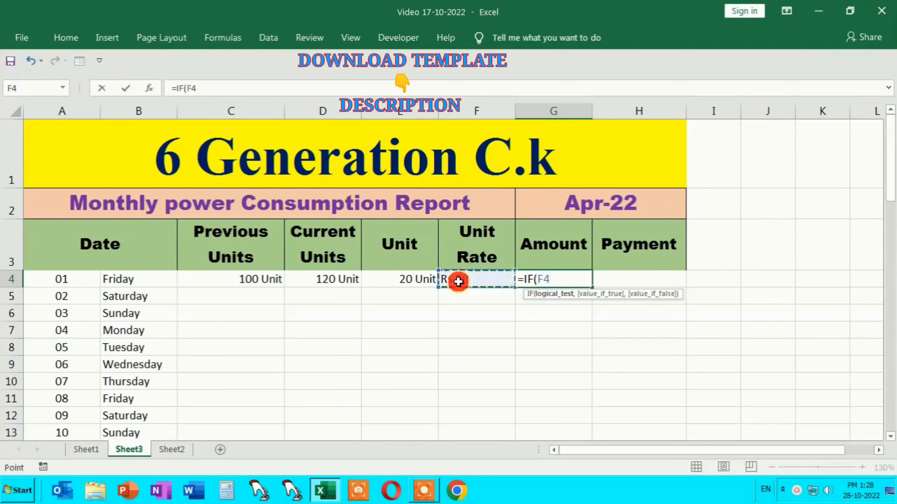
{"action": "type", "text": "="}
{"action": "type", "text": "\"\""}
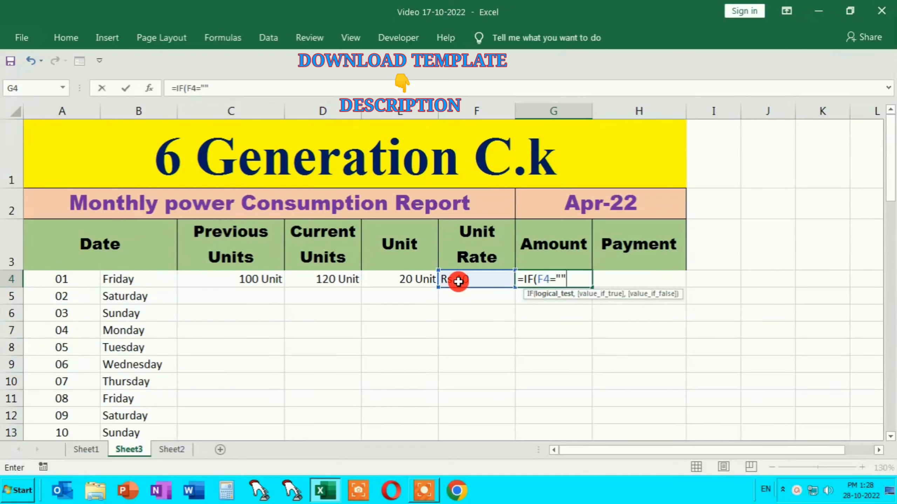
{"action": "type", "text": ","}
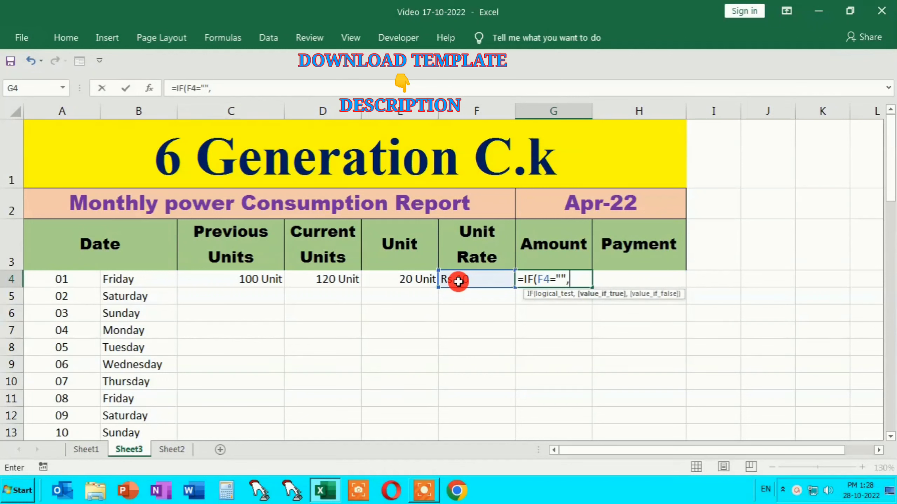
{"action": "type", "text": "\"\","}
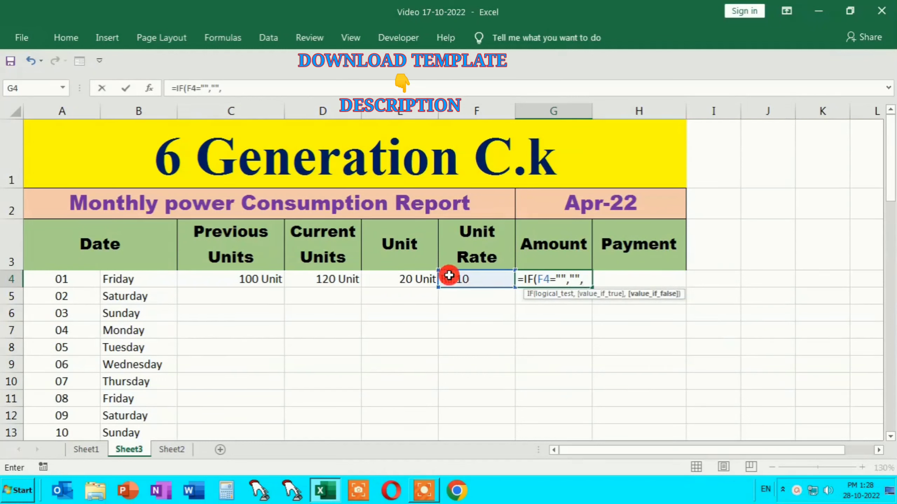
{"action": "left_click", "coordinate": [414, 281]}
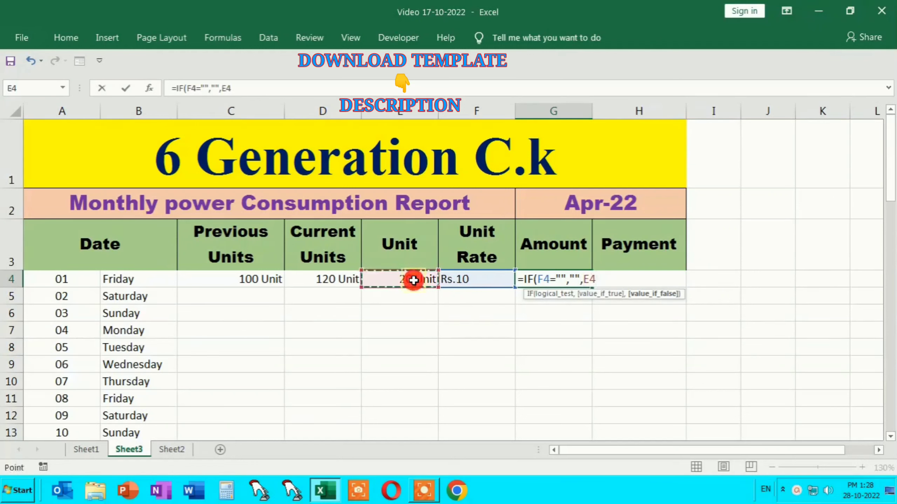
{"action": "type", "text": "*"}
{"action": "left_click", "coordinate": [463, 281]}
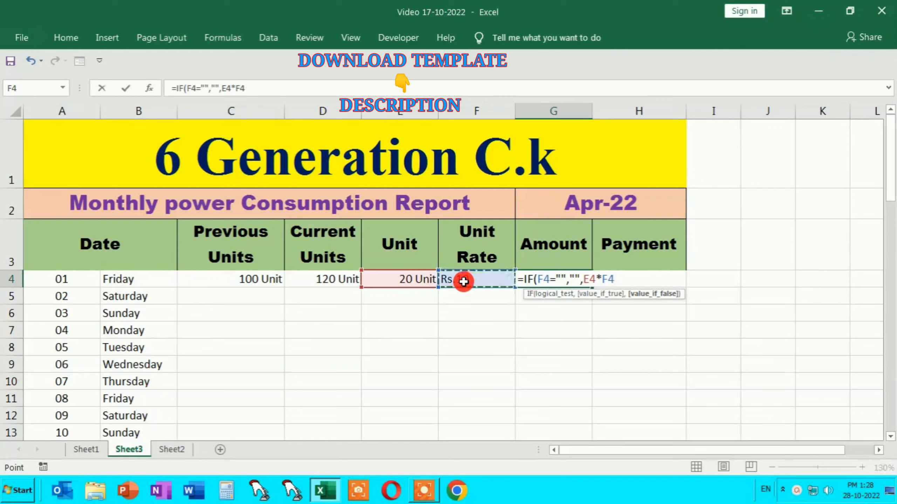
{"action": "type", "text": ")"}
{"action": "key", "text": "Return"}
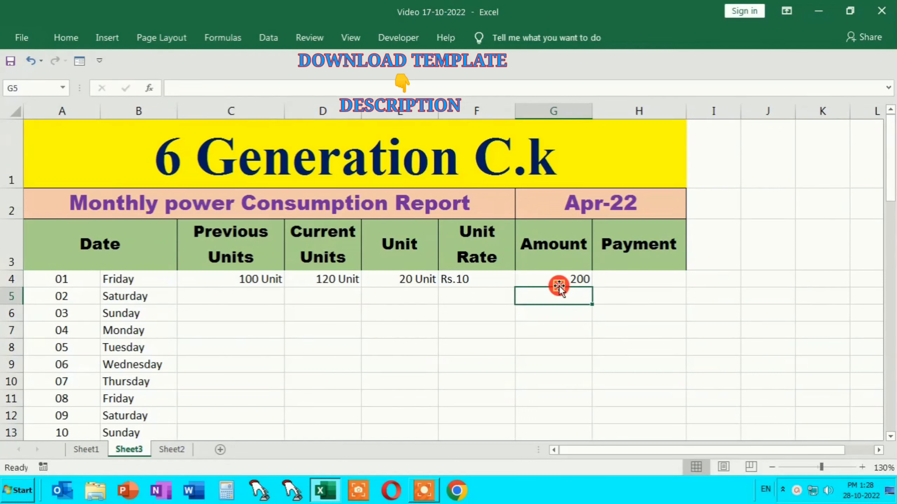
Step: Format G4:H63 as Currency with the Rs. symbol in Format Cells
{"action": "left_click_drag", "start_coordinate": [559, 281], "coordinate": [629, 501]}
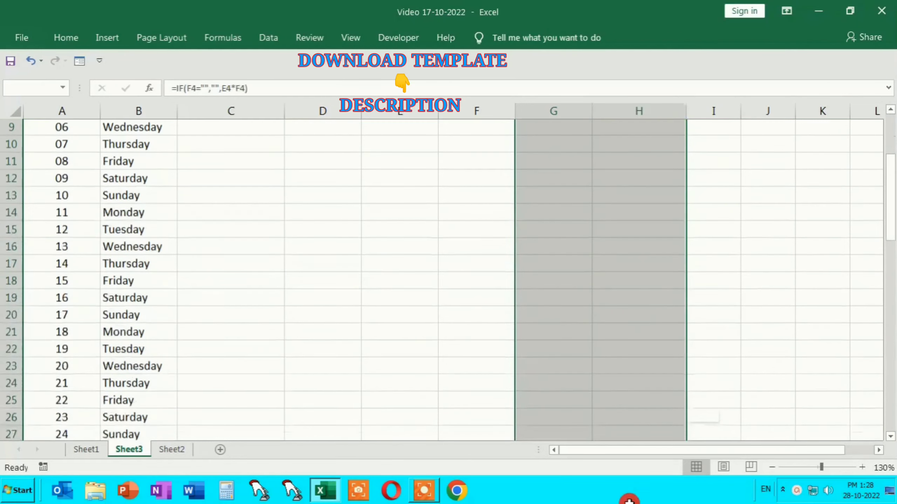
{"action": "mouse_move", "coordinate": [629, 501]}
{"action": "left_mouse_down"}
{"action": "mouse_move", "coordinate": [617, 385]}
{"action": "mouse_move", "coordinate": [621, 407]}
{"action": "left_mouse_up"}
{"action": "scroll", "coordinate": [404, 350], "scroll_direction": "up", "scroll_amount": 7}
{"action": "scroll", "coordinate": [405, 351], "scroll_direction": "up", "scroll_amount": 8}
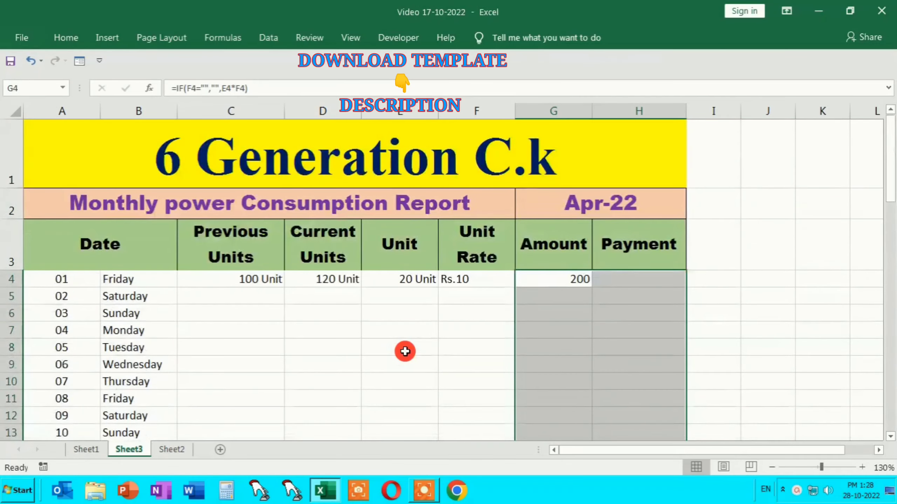
{"action": "left_click", "coordinate": [65, 35]}
{"action": "left_click", "coordinate": [500, 108]}
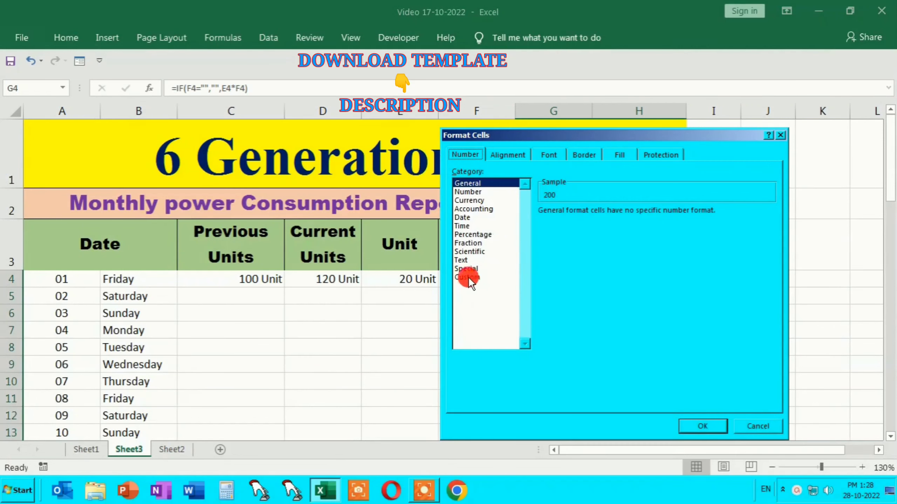
{"action": "left_click", "coordinate": [475, 200]}
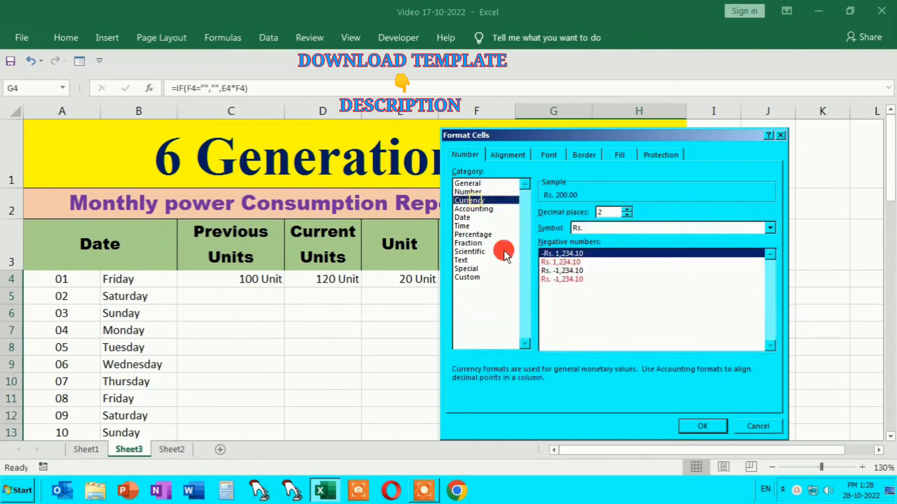
{"action": "left_click", "coordinate": [697, 430]}
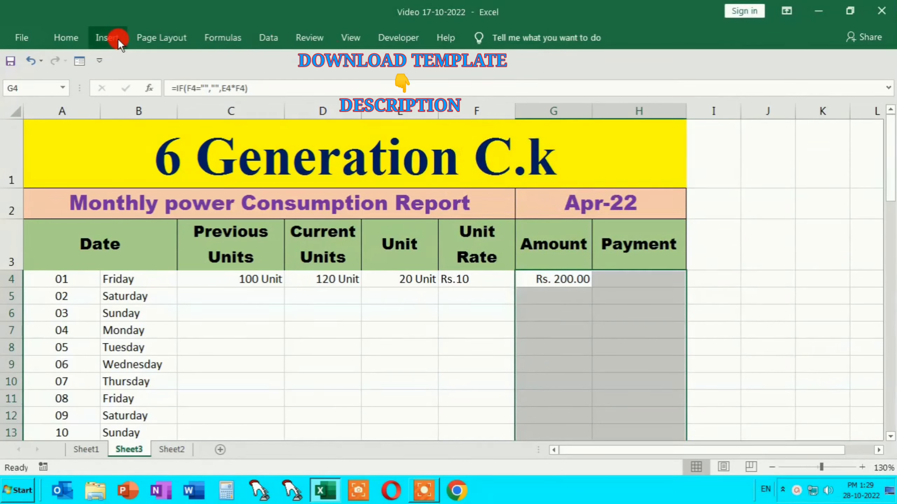
Step: Reapply Currency from the Number Format list so G4 reads Rs. 200.00
{"action": "left_click", "coordinate": [80, 39]}
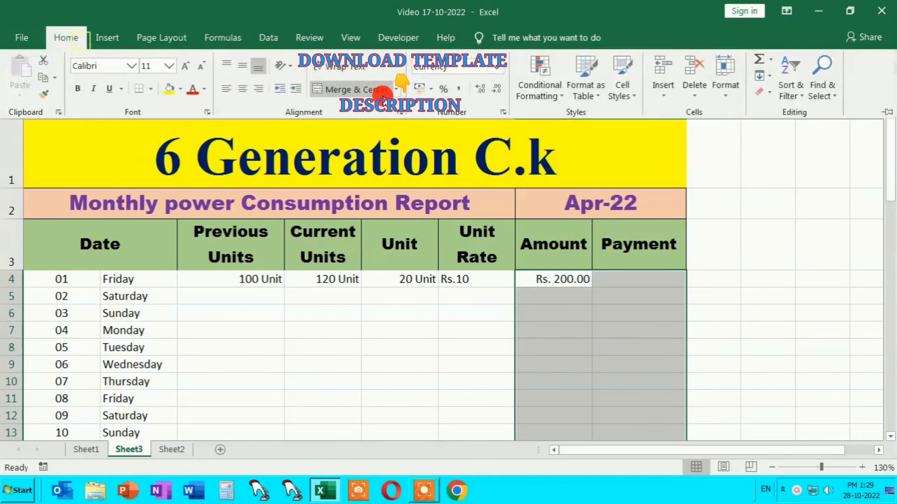
{"action": "left_click", "coordinate": [490, 65]}
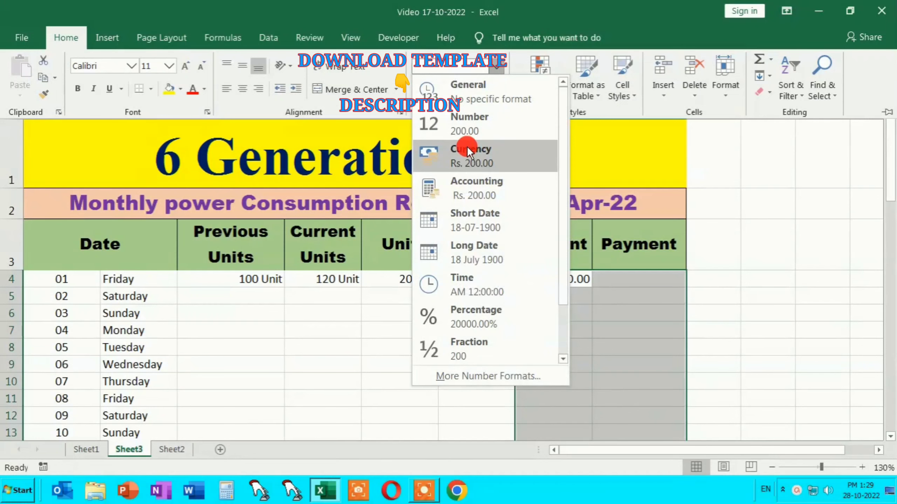
{"action": "left_click", "coordinate": [468, 147]}
{"action": "left_click", "coordinate": [615, 358]}
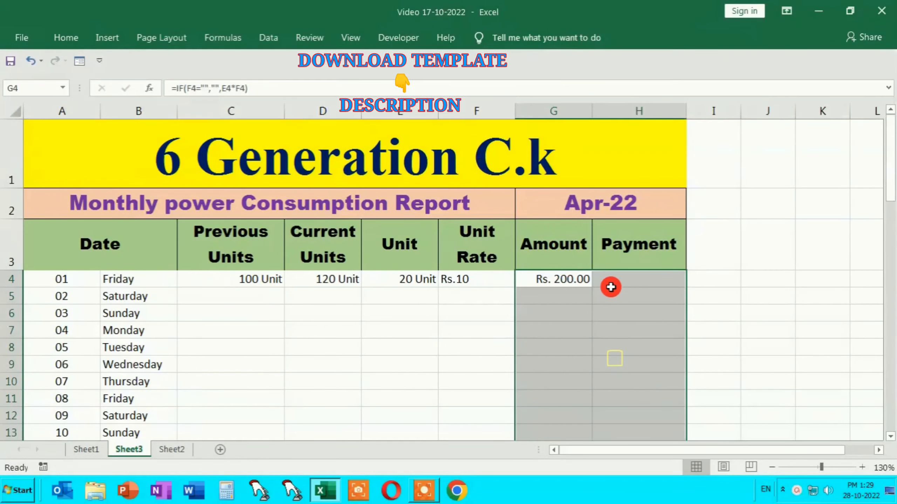
{"action": "left_click", "coordinate": [613, 277]}
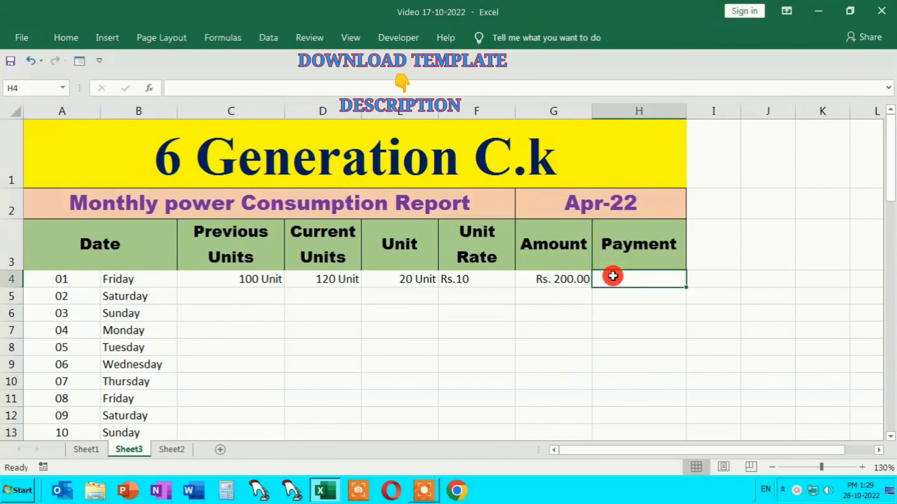
Step: Apply All Borders to the data table A4:H63
{"action": "left_click", "coordinate": [55, 292]}
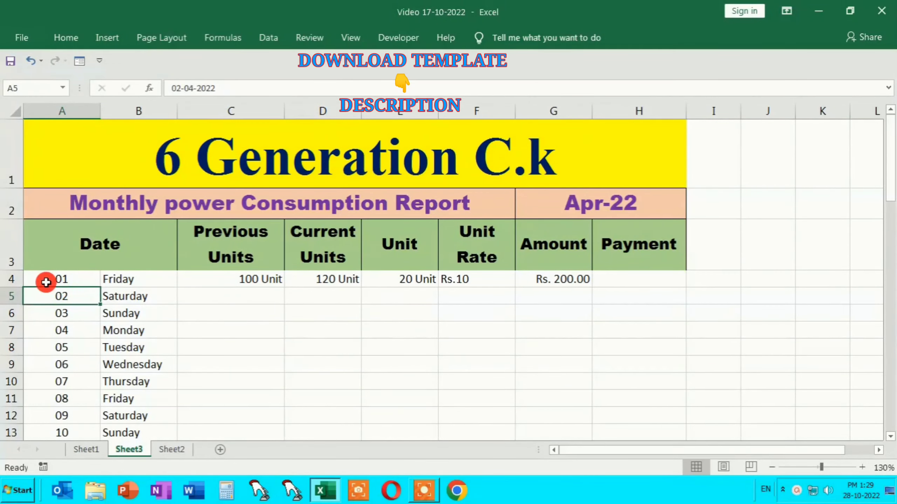
{"action": "mouse_move", "coordinate": [44, 280]}
{"action": "left_mouse_down"}
{"action": "mouse_move", "coordinate": [647, 384]}
{"action": "mouse_move", "coordinate": [632, 414]}
{"action": "mouse_move", "coordinate": [641, 482]}
{"action": "mouse_move", "coordinate": [640, 394]}
{"action": "left_mouse_up"}
{"action": "scroll", "coordinate": [518, 367], "scroll_direction": "up", "scroll_amount": 10}
{"action": "scroll", "coordinate": [518, 368], "scroll_direction": "up", "scroll_amount": 5}
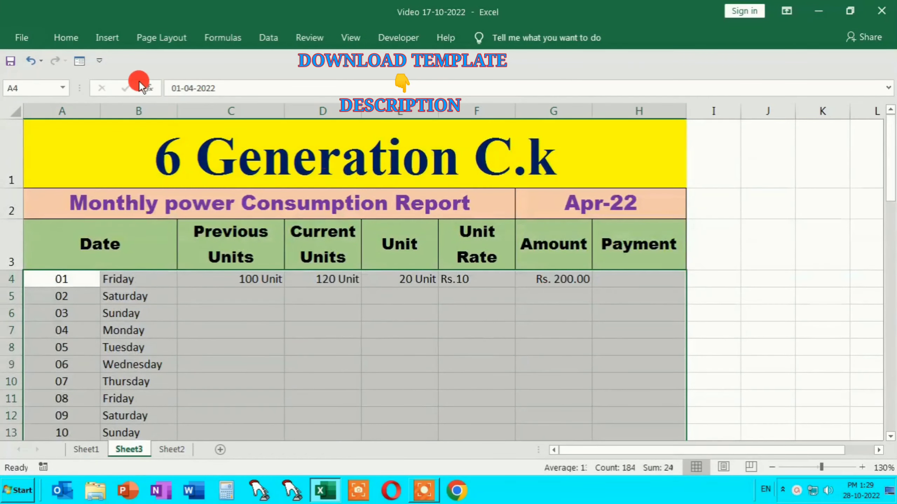
{"action": "left_click", "coordinate": [70, 39]}
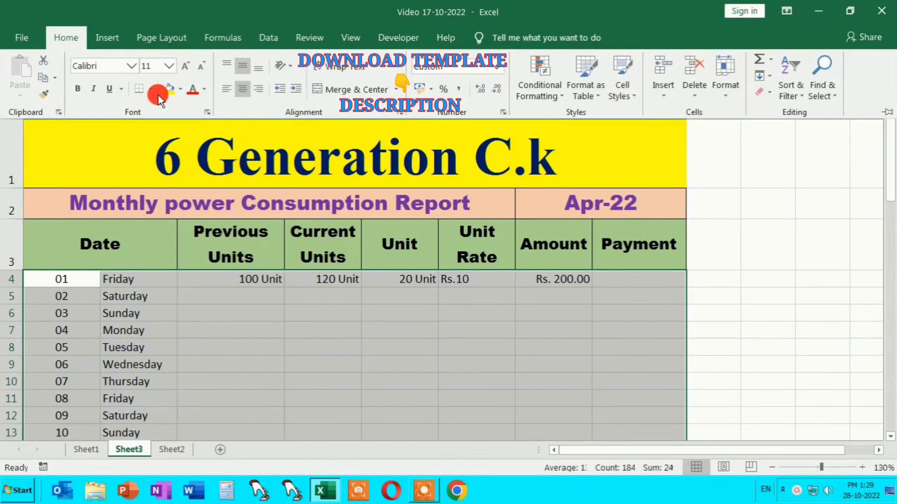
{"action": "left_click", "coordinate": [150, 88]}
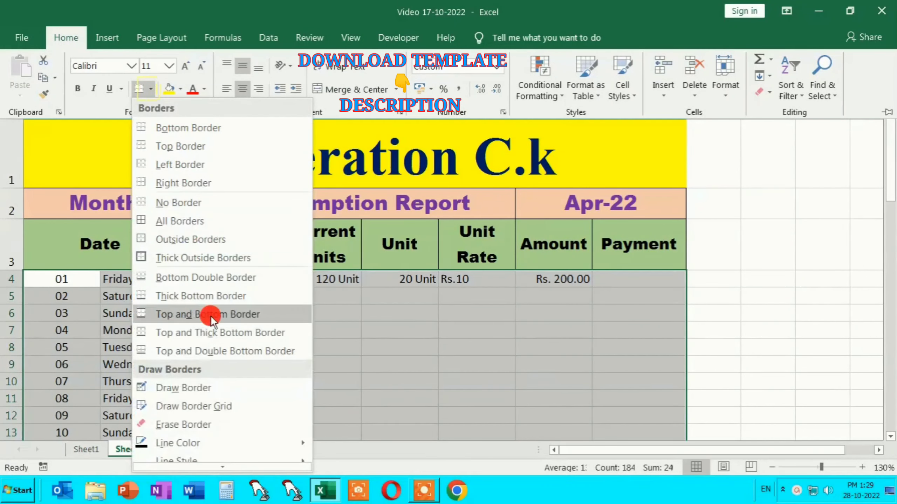
{"action": "left_click", "coordinate": [138, 219]}
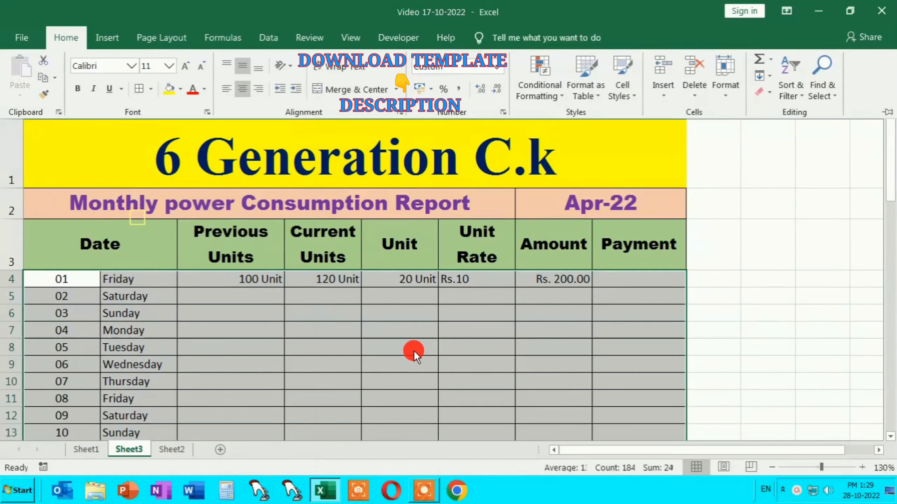
{"action": "left_click", "coordinate": [259, 289]}
{"action": "left_click", "coordinate": [260, 291]}
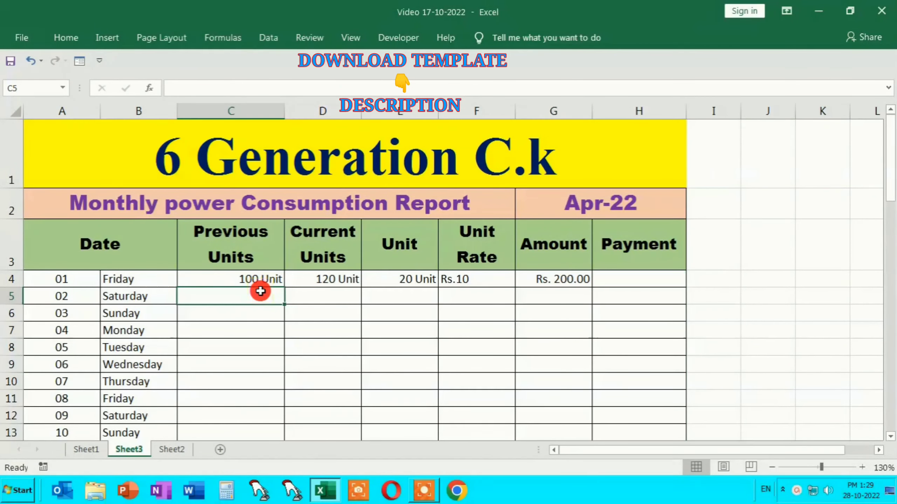
Step: Enter =IF(D4="","",C4+E4) in C5 so day 02's Previous Units shows 120 Unit
{"action": "type", "text": "="}
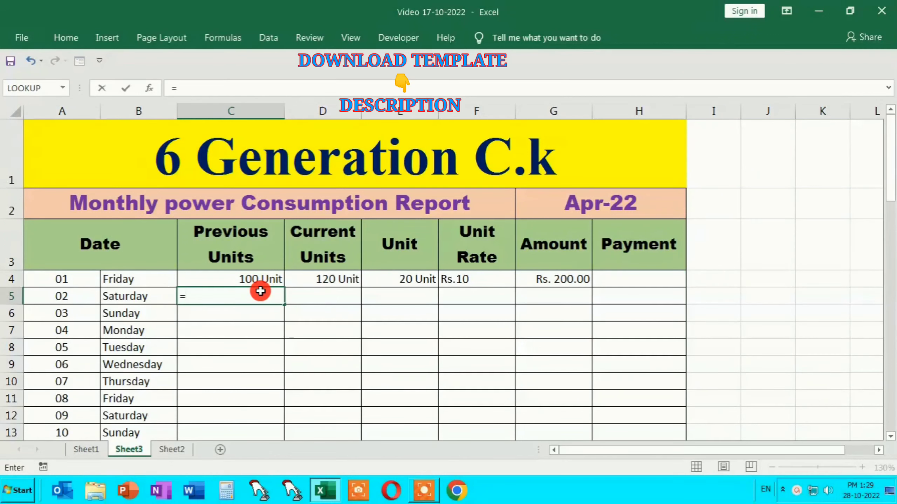
{"action": "type", "text": "IF("}
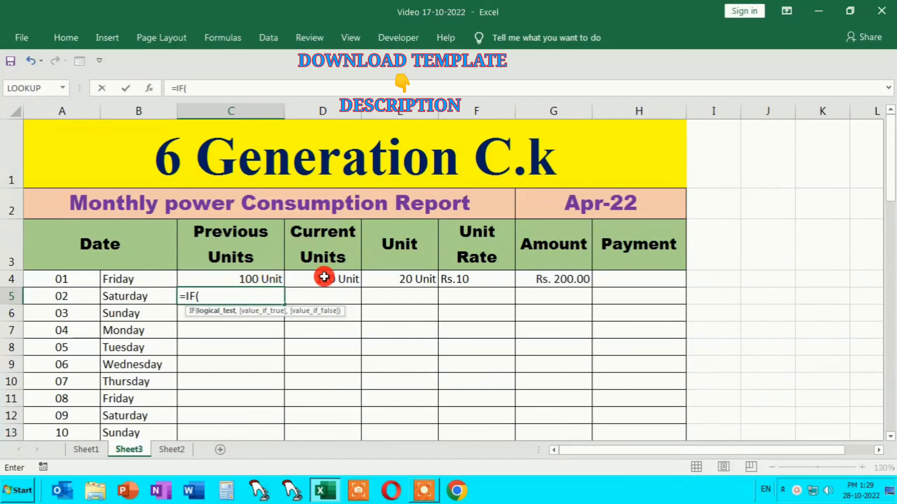
{"action": "left_click", "coordinate": [335, 279]}
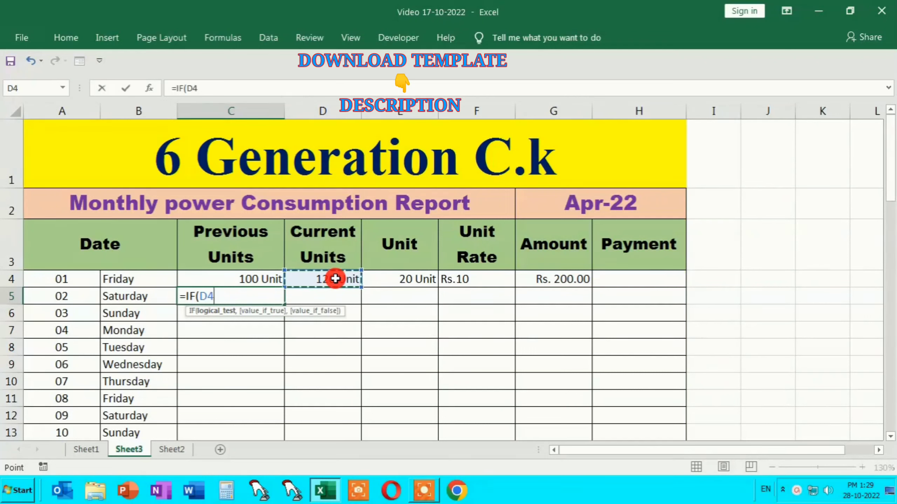
{"action": "type", "text": "="}
{"action": "type", "text": "\"\","}
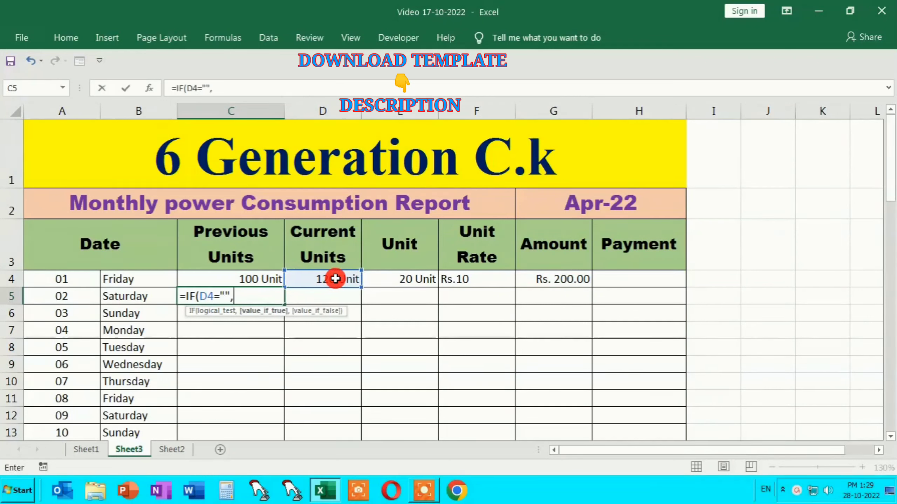
{"action": "type", "text": "\"\""}
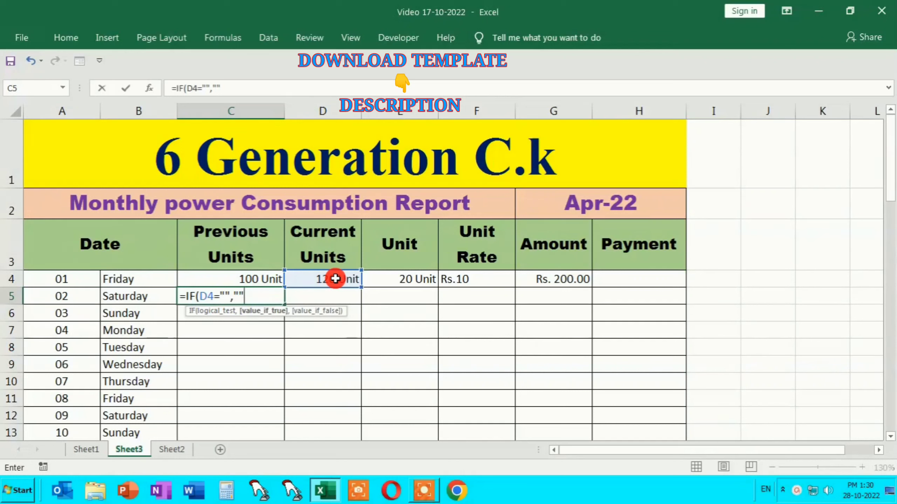
{"action": "type", "text": ","}
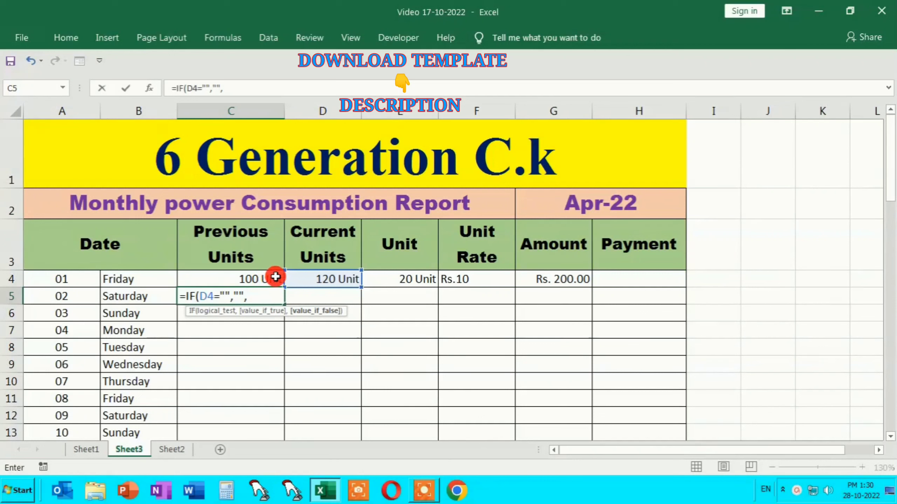
{"action": "left_click", "coordinate": [270, 280]}
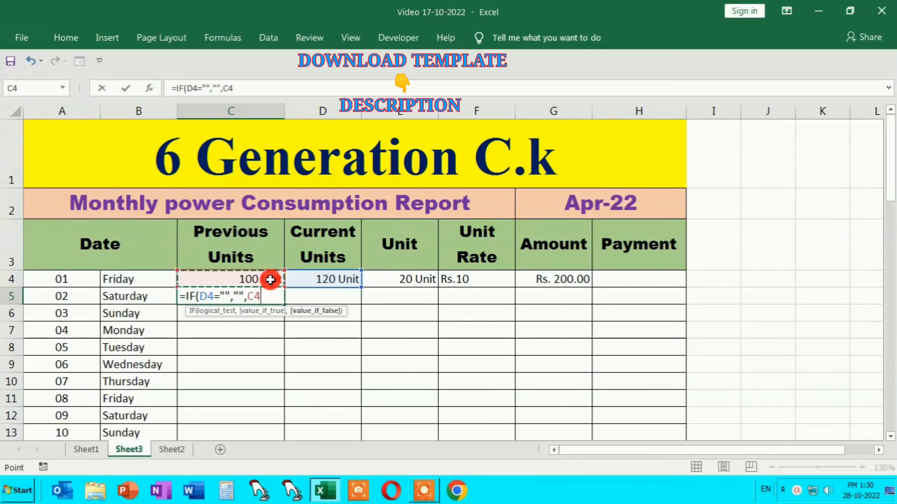
{"action": "type", "text": "+"}
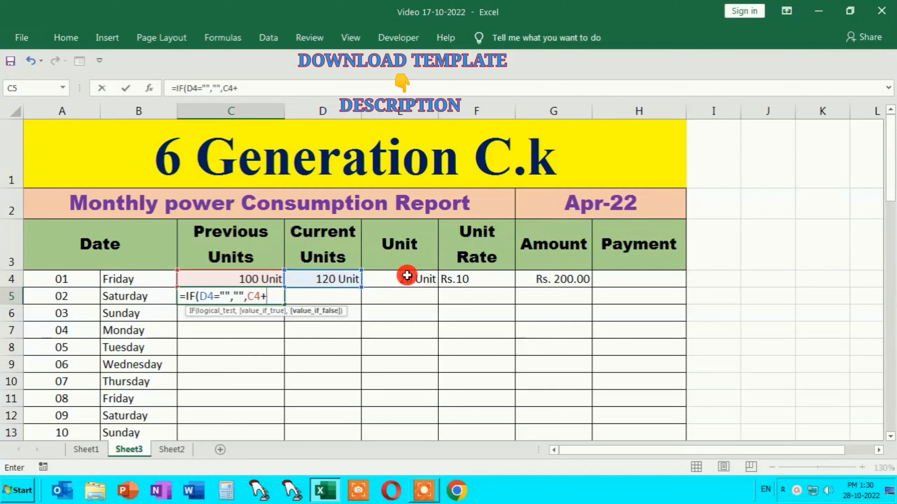
{"action": "left_click", "coordinate": [407, 278]}
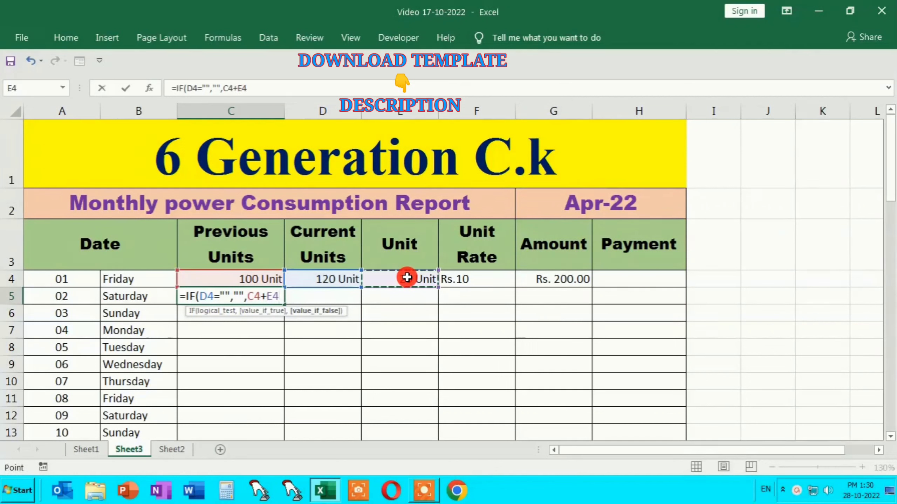
{"action": "type", "text": ")"}
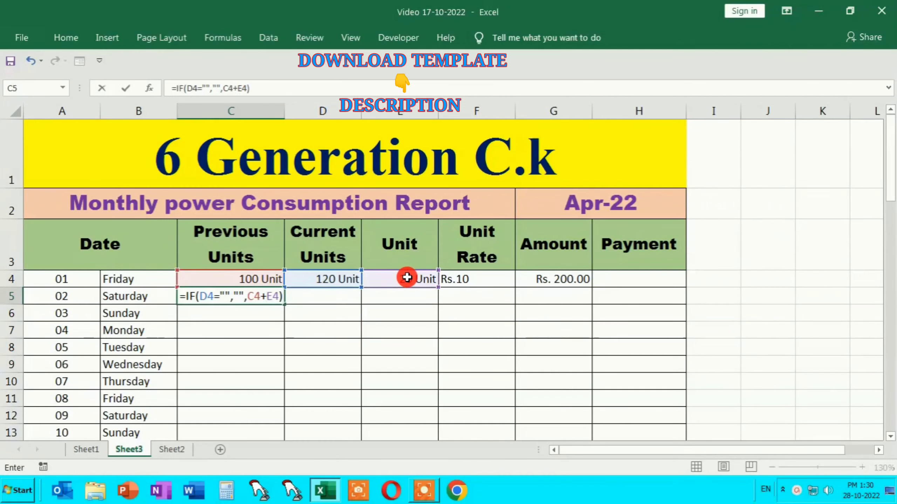
{"action": "key", "text": "Return"}
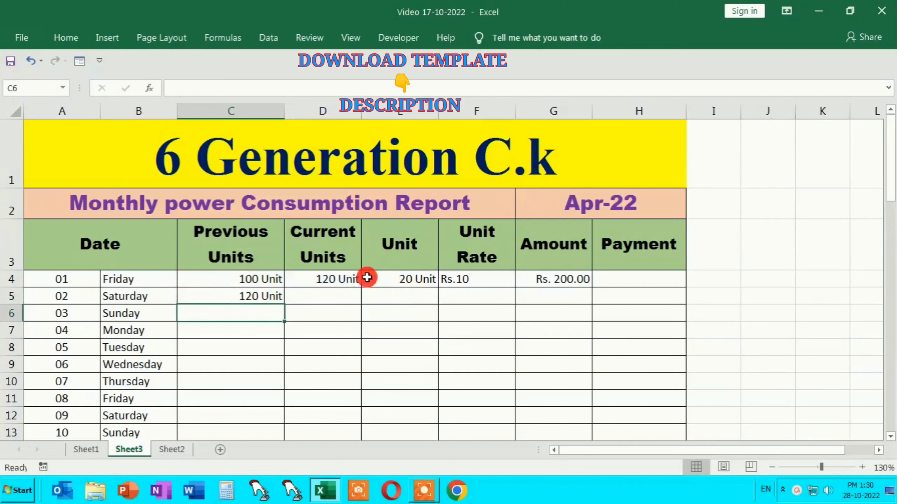
{"action": "left_click", "coordinate": [350, 279]}
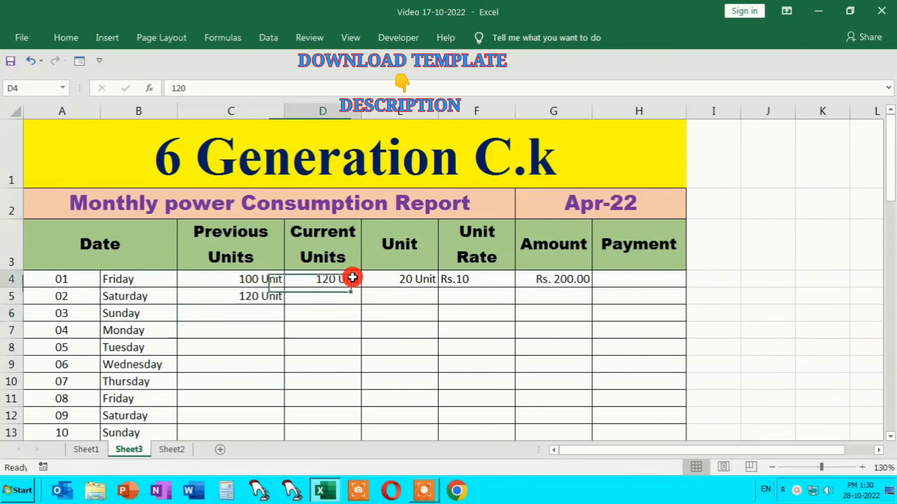
{"action": "left_click", "coordinate": [393, 282]}
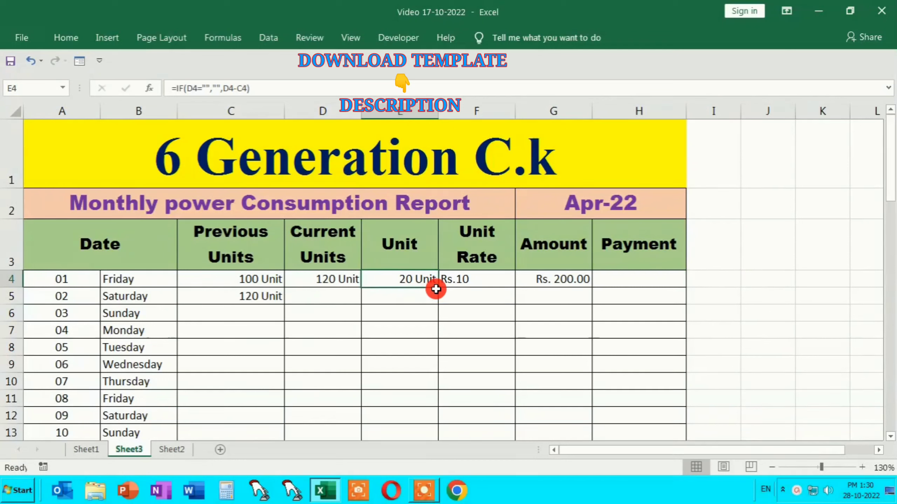
Step: Fill the Unit, Unit Rate and Amount formulas down columns E, F and G
{"action": "double_click", "coordinate": [435, 288]}
{"action": "left_click", "coordinate": [480, 279]}
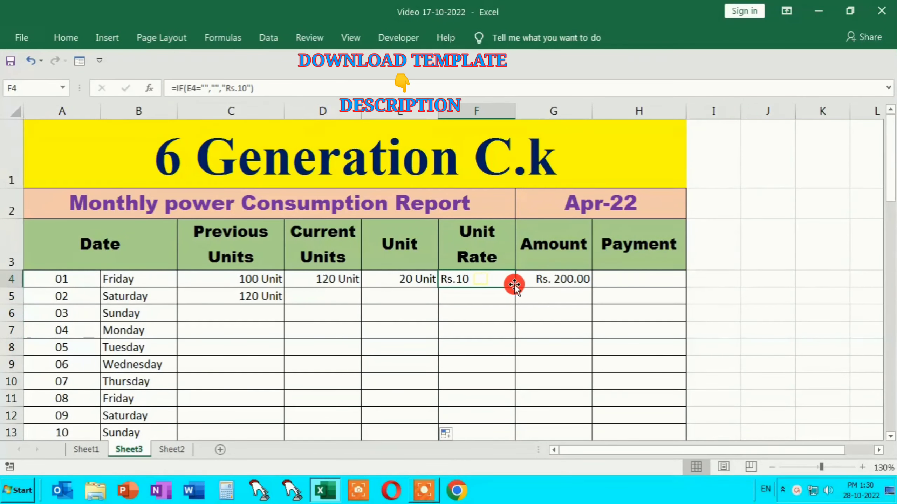
{"action": "double_click", "coordinate": [514, 285]}
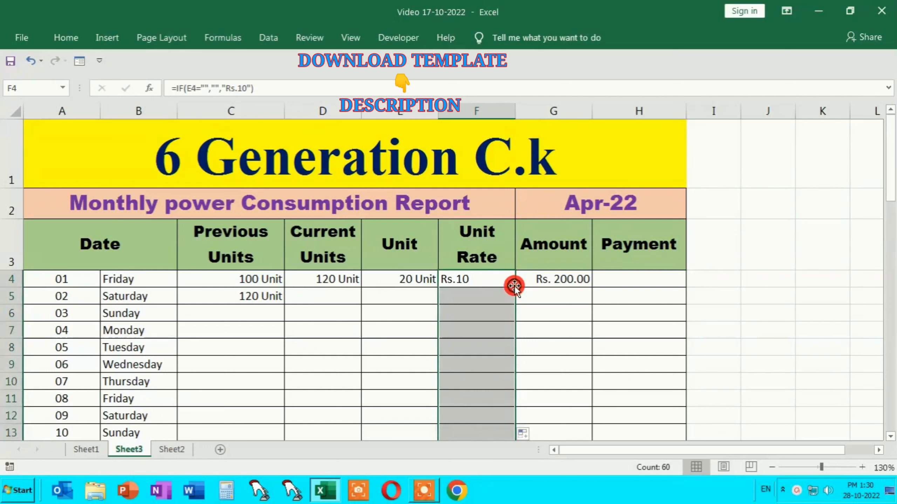
{"action": "left_click", "coordinate": [569, 277]}
{"action": "double_click", "coordinate": [592, 288]}
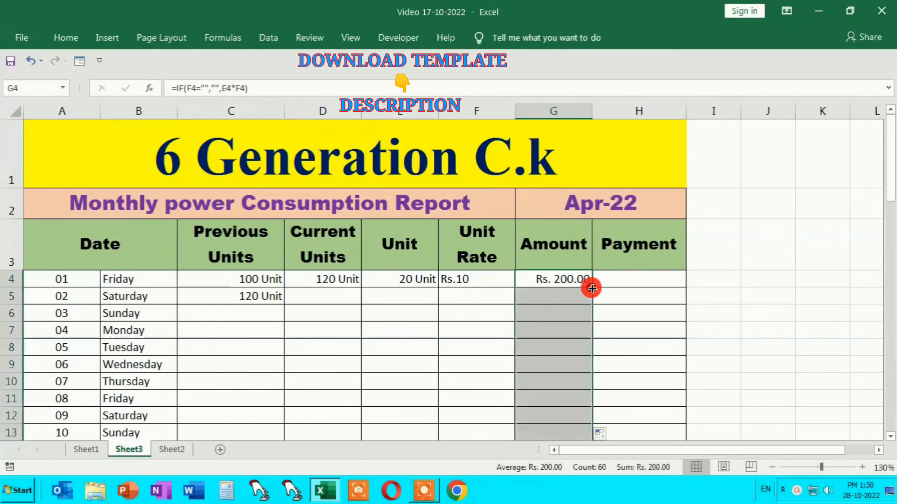
Step: Undo an accidental fill of column D, then copy C5's Previous Units formula down column C
{"action": "left_click", "coordinate": [304, 282]}
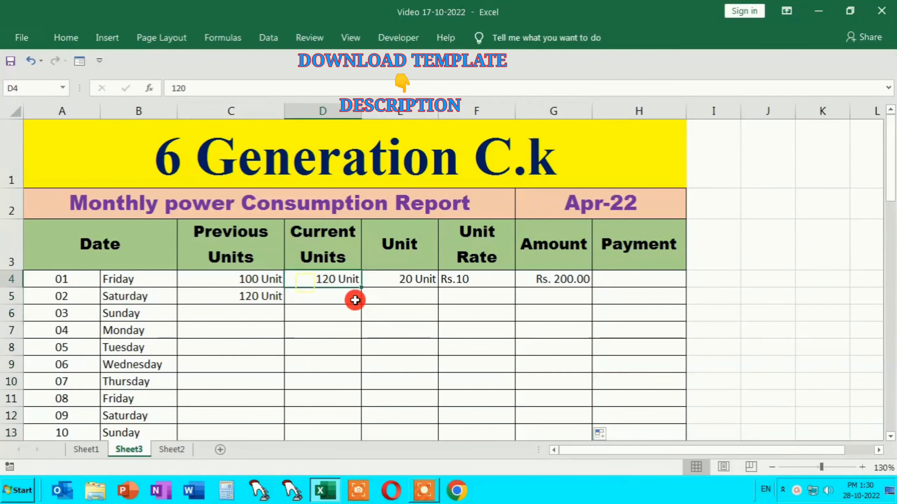
{"action": "double_click", "coordinate": [361, 288]}
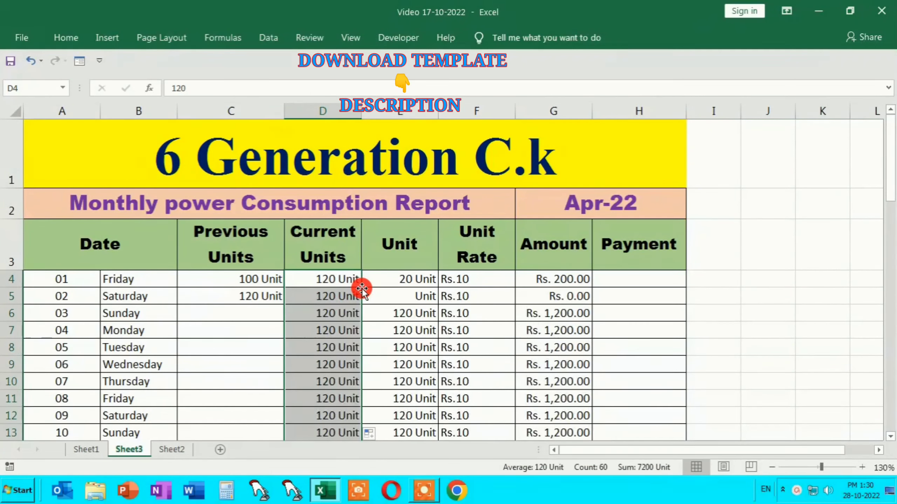
{"action": "key", "text": "ctrl+z"}
{"action": "left_click", "coordinate": [259, 292]}
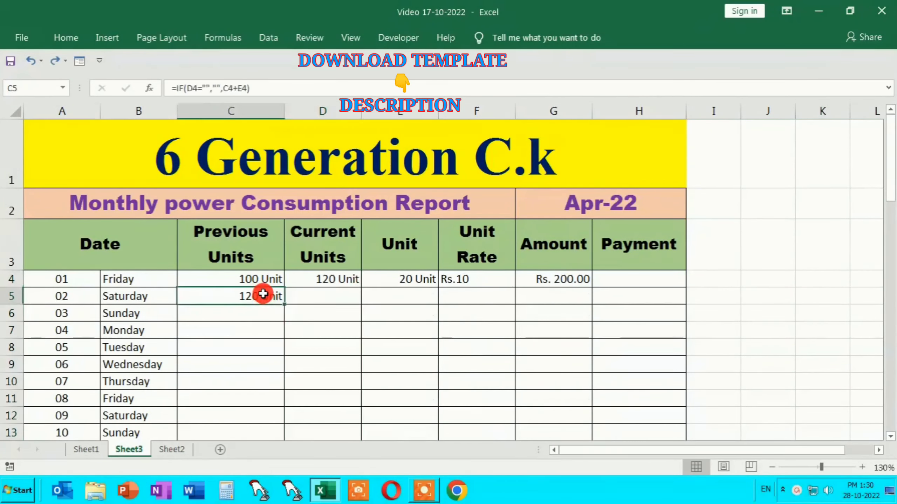
{"action": "double_click", "coordinate": [283, 303]}
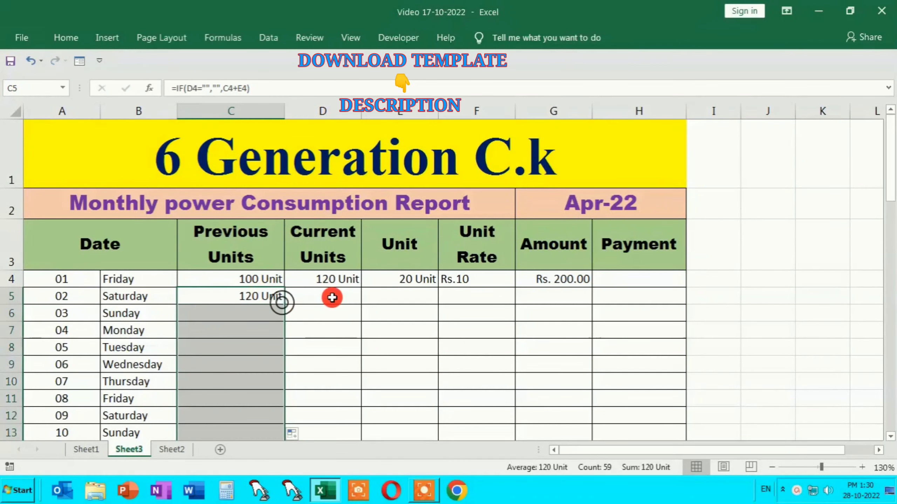
{"action": "left_click", "coordinate": [317, 295]}
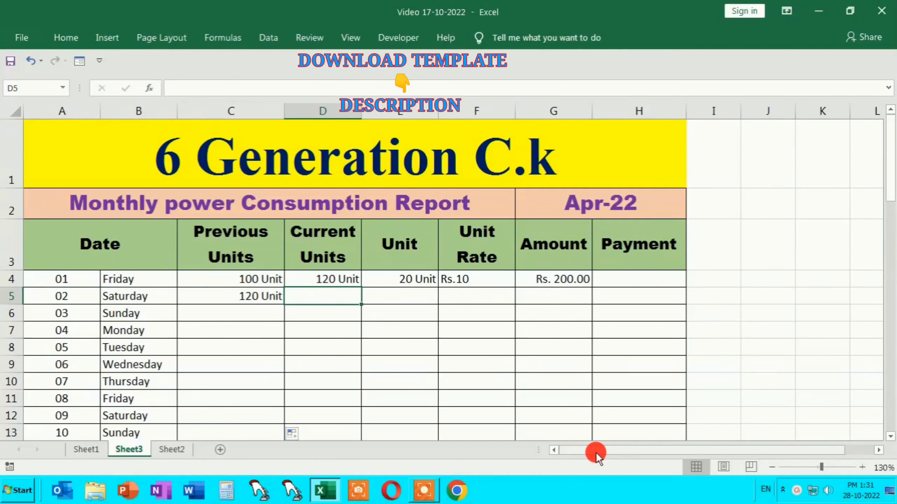
Step: Enter current readings of 185 in D5 and 210 in D6 for days 02 and 03
{"action": "type", "text": "185"}
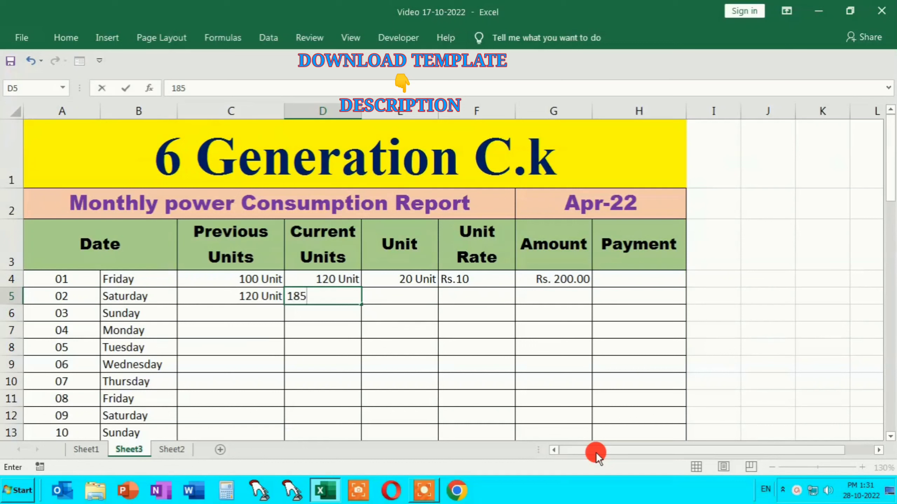
{"action": "key", "text": "Return"}
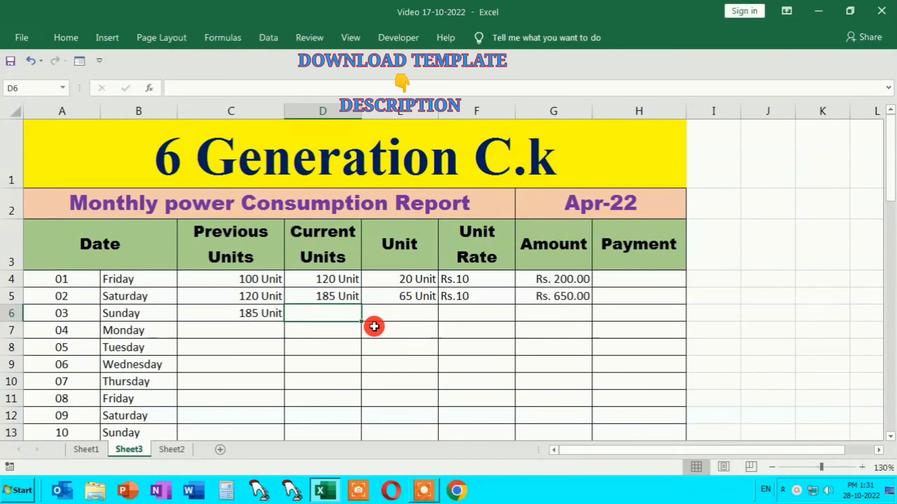
{"action": "type", "text": "210"}
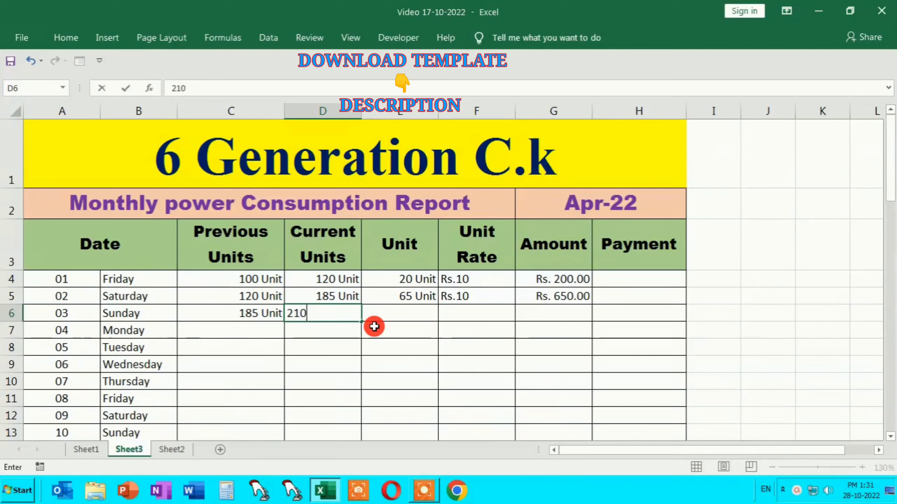
{"action": "key", "text": "Return"}
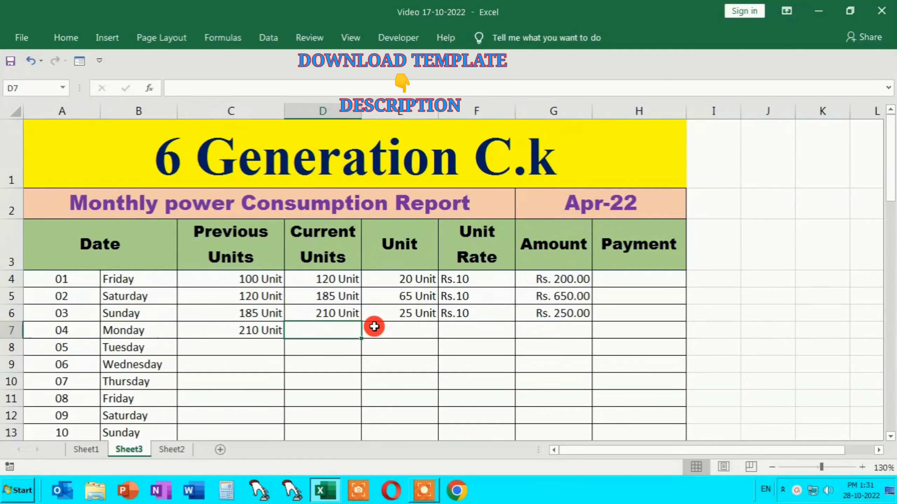
{"action": "left_click", "coordinate": [643, 277]}
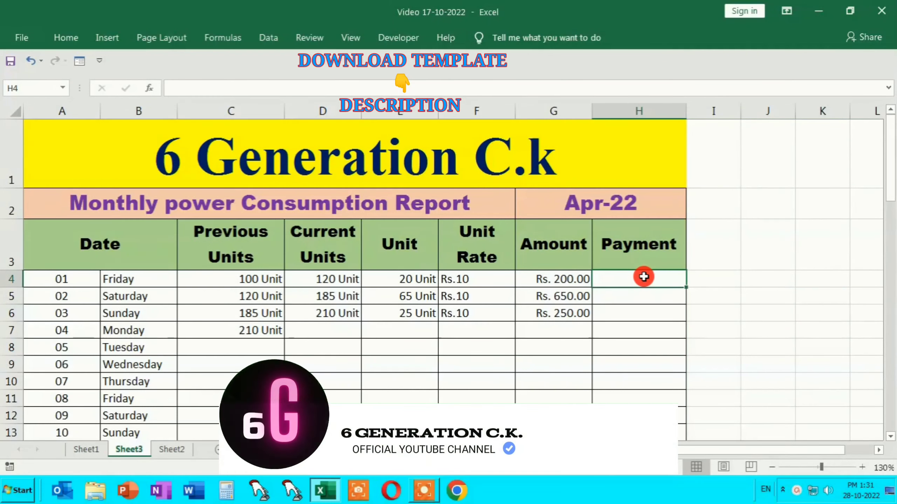
Step: Try a test =G4 payment in H4, then clear it again
{"action": "type", "text": "="}
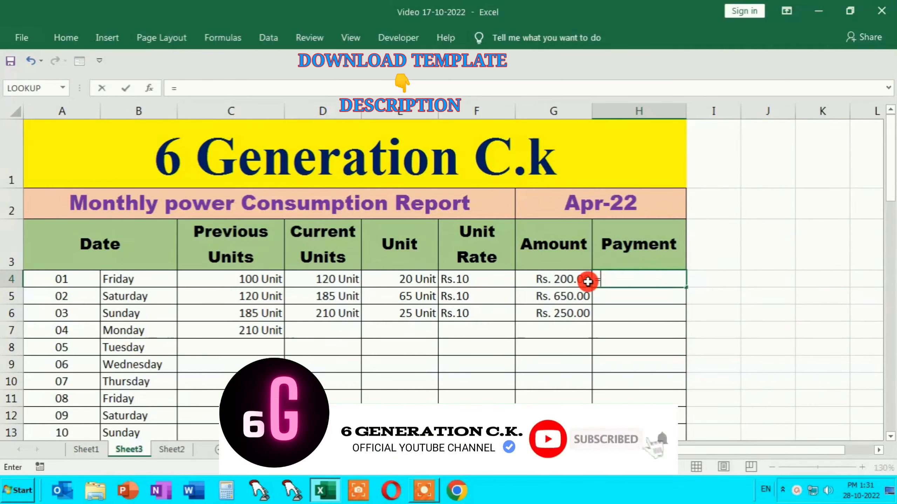
{"action": "left_click", "coordinate": [574, 283]}
{"action": "key", "text": "Return"}
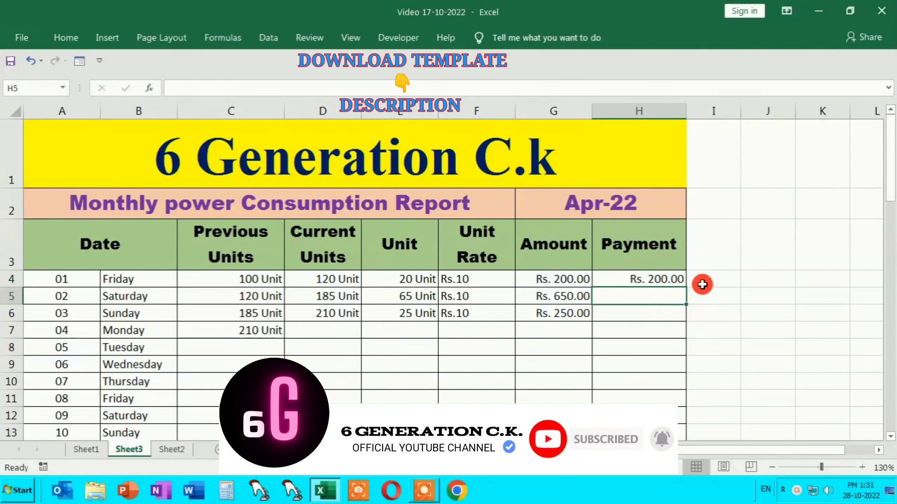
{"action": "left_click", "coordinate": [700, 282]}
{"action": "left_click", "coordinate": [649, 281]}
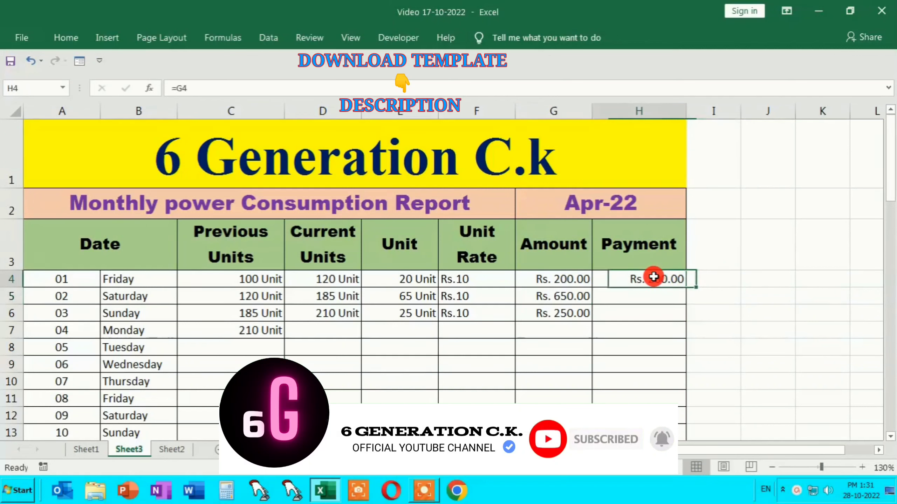
{"action": "key", "text": "Delete"}
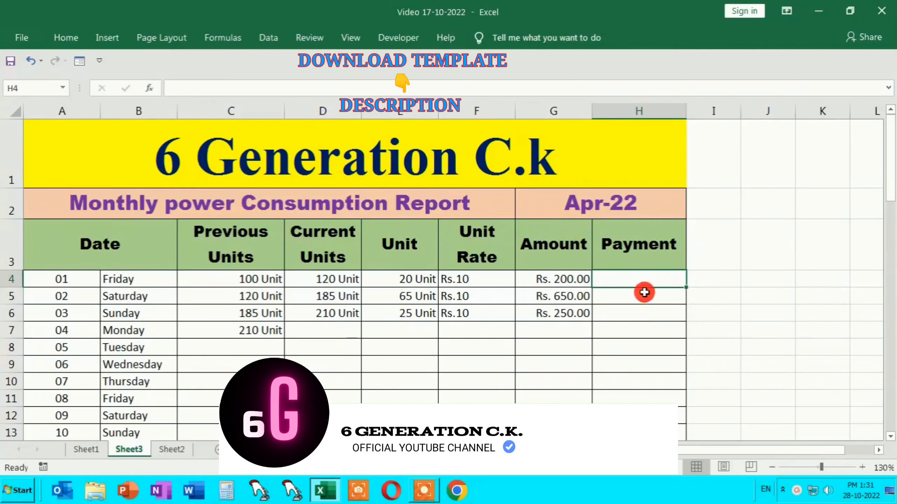
Step: Select the Payment cells H4 through H63
{"action": "left_click_drag", "start_coordinate": [640, 286], "coordinate": [648, 489]}
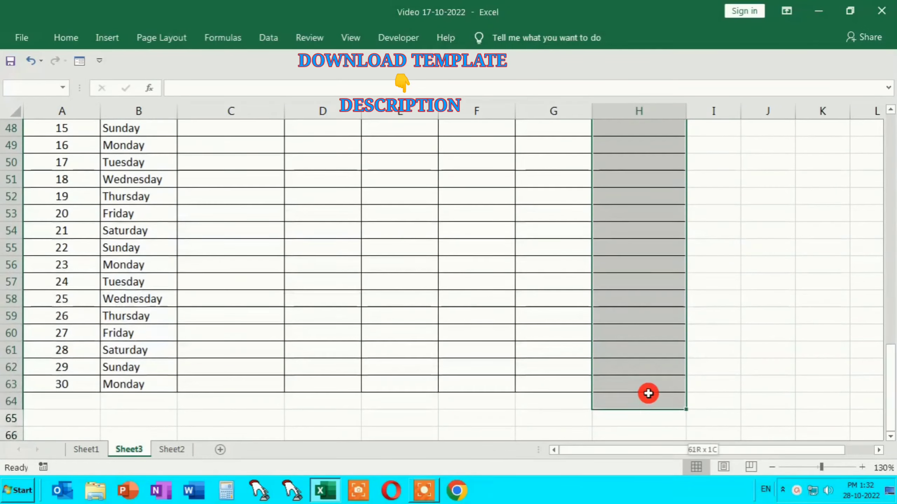
{"action": "left_click_drag", "start_coordinate": [648, 489], "coordinate": [648, 379]}
{"action": "scroll", "coordinate": [645, 377], "scroll_direction": "up", "scroll_amount": 10}
{"action": "scroll", "coordinate": [645, 377], "scroll_direction": "up", "scroll_amount": 6}
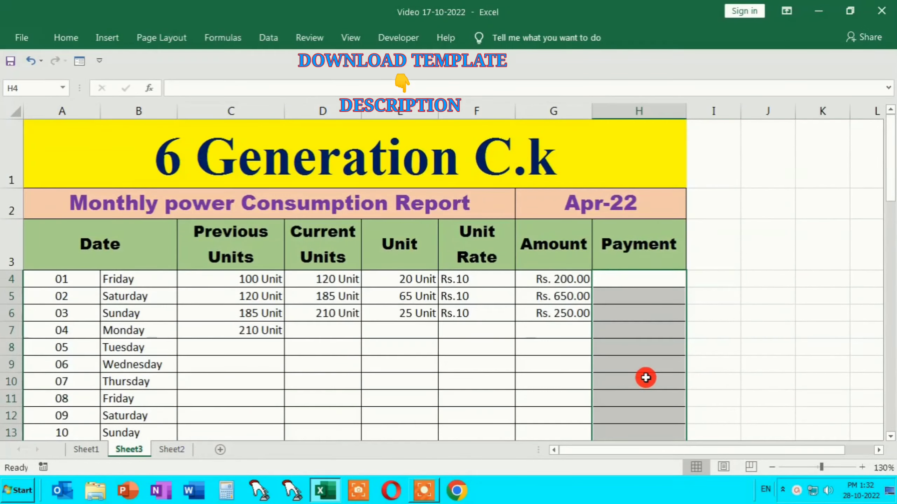
Step: Start a new conditional formatting rule that formats only cells with No Blanks
{"action": "left_click", "coordinate": [63, 39]}
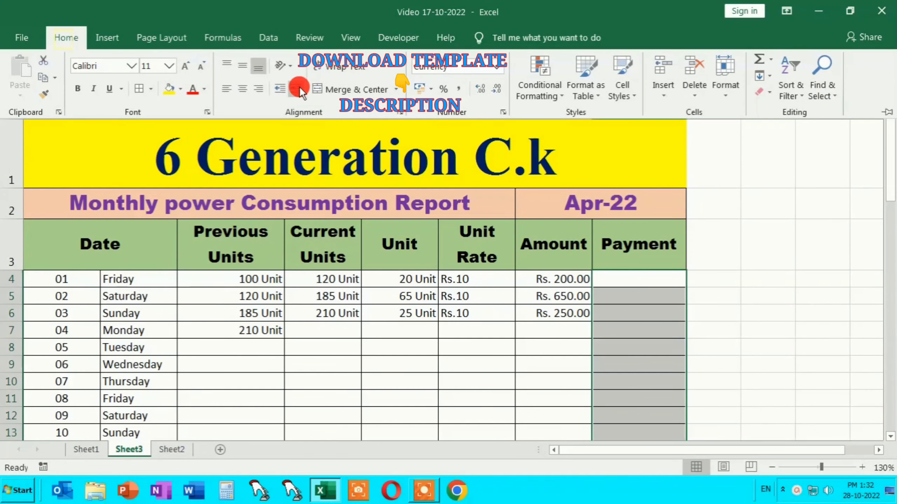
{"action": "left_click", "coordinate": [556, 96]}
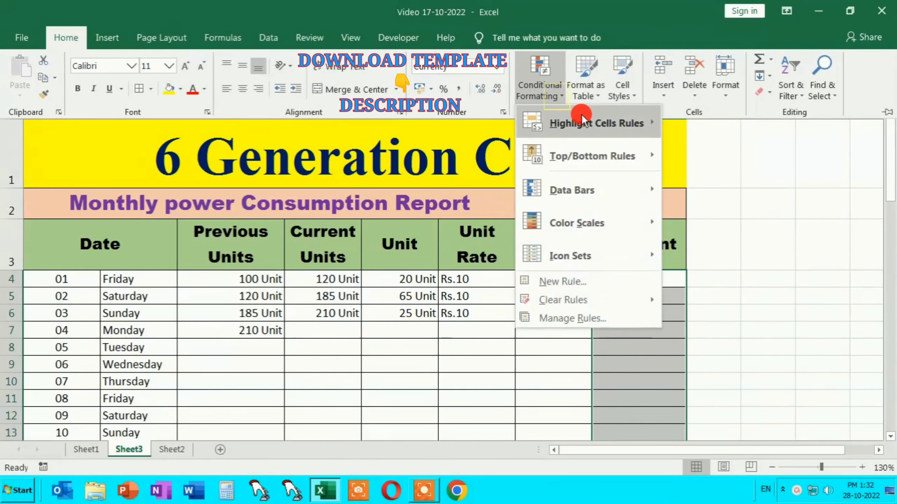
{"action": "mouse_move", "coordinate": [595, 123]}
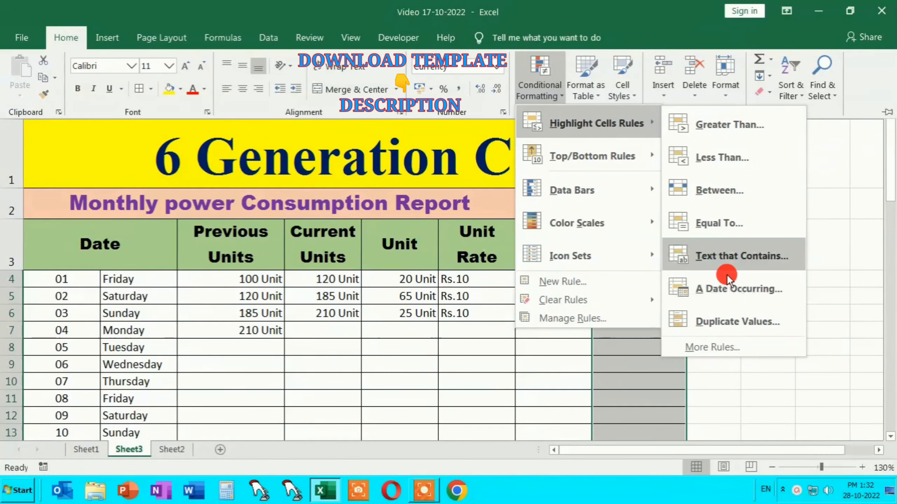
{"action": "left_click", "coordinate": [717, 348]}
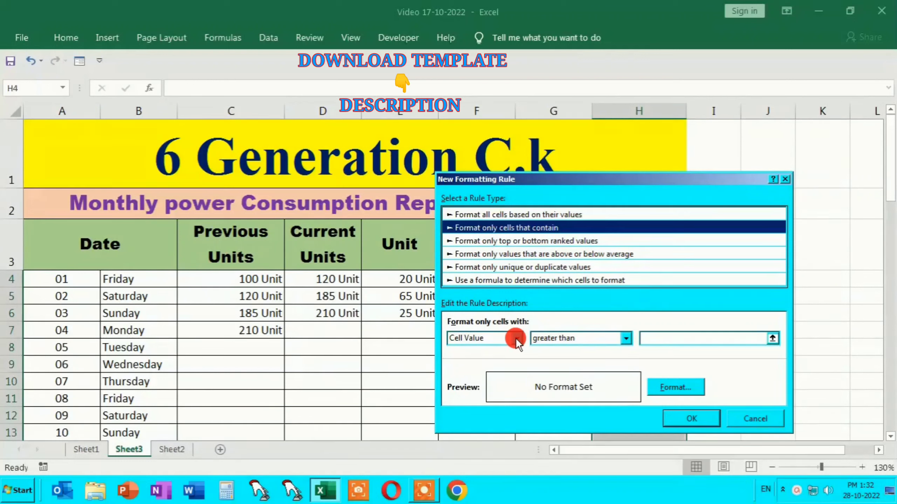
{"action": "left_click", "coordinate": [515, 338]}
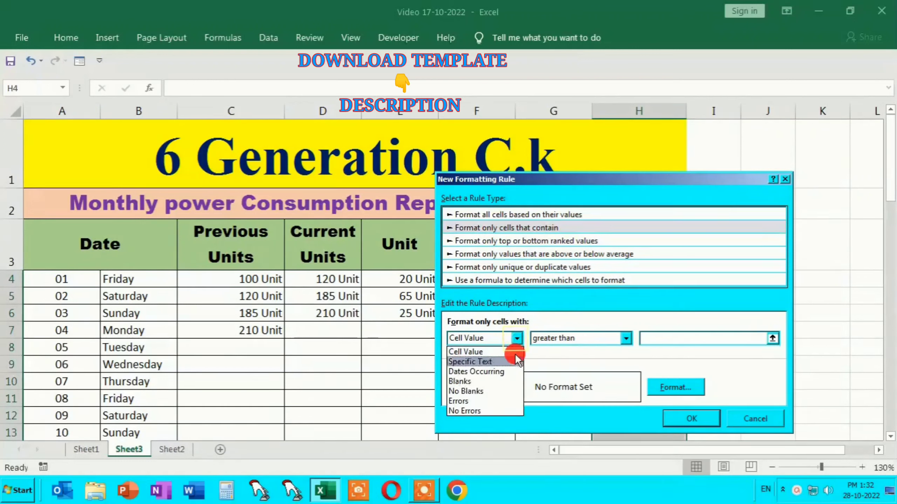
{"action": "left_click", "coordinate": [472, 391]}
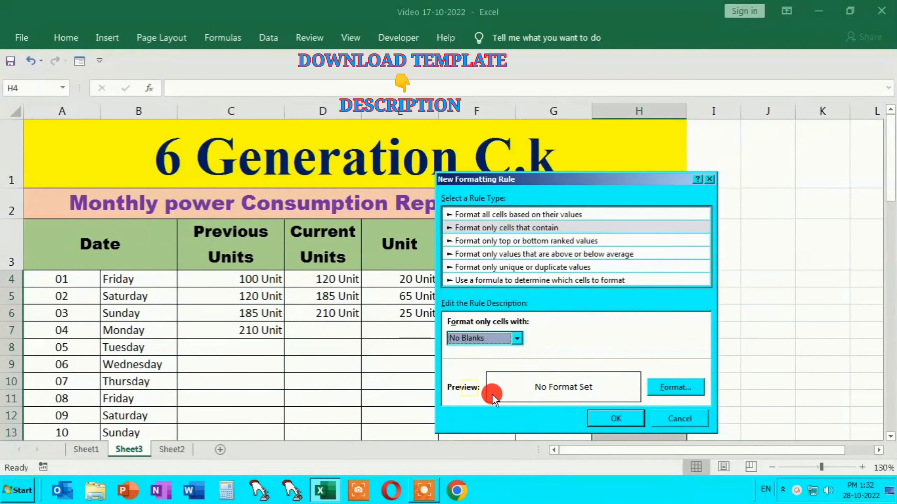
{"action": "left_click", "coordinate": [661, 387]}
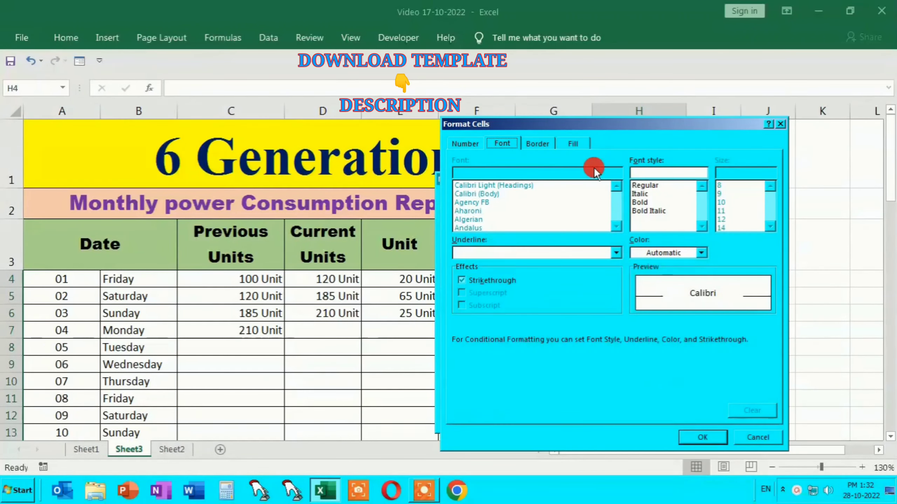
Step: Give the rule a dark green fill with bold white text and apply it
{"action": "left_click", "coordinate": [575, 143]}
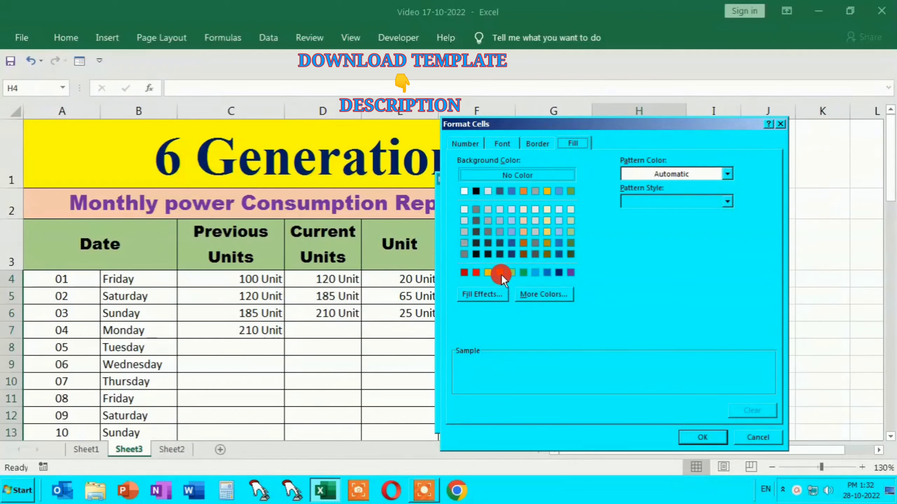
{"action": "left_click", "coordinate": [569, 253]}
{"action": "left_click", "coordinate": [500, 140]}
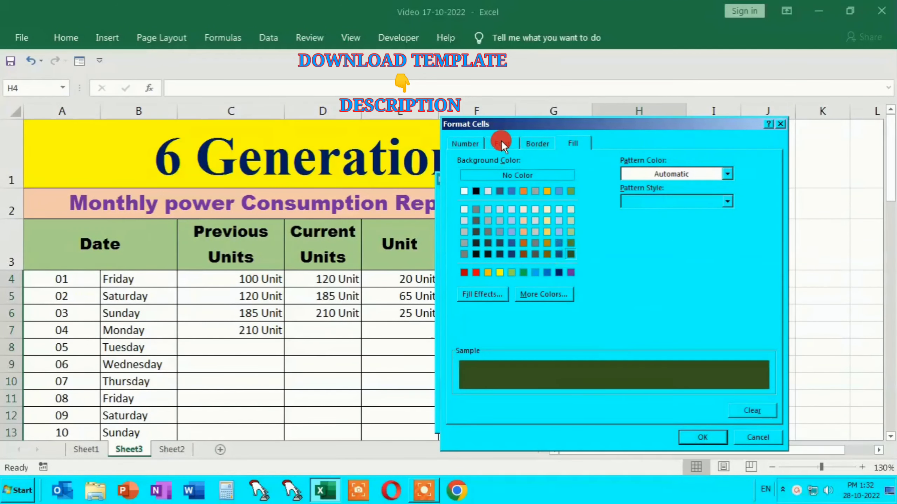
{"action": "left_click", "coordinate": [702, 253]}
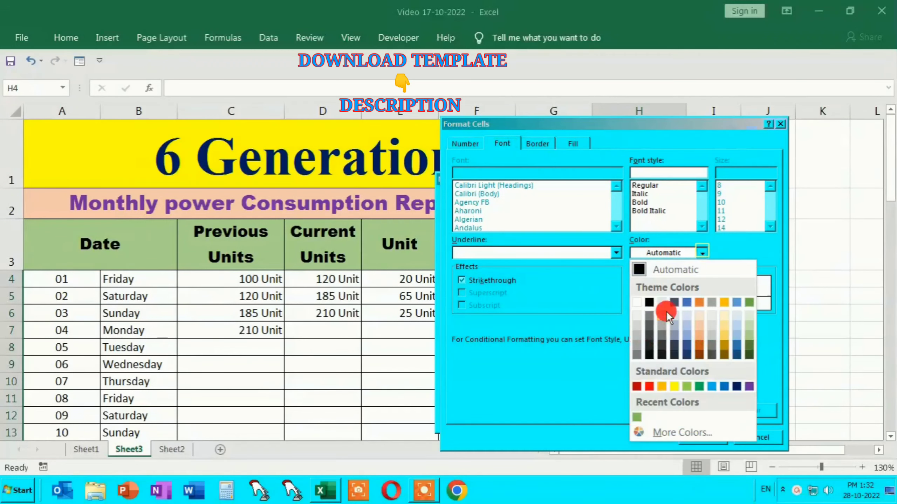
{"action": "left_click", "coordinate": [639, 302]}
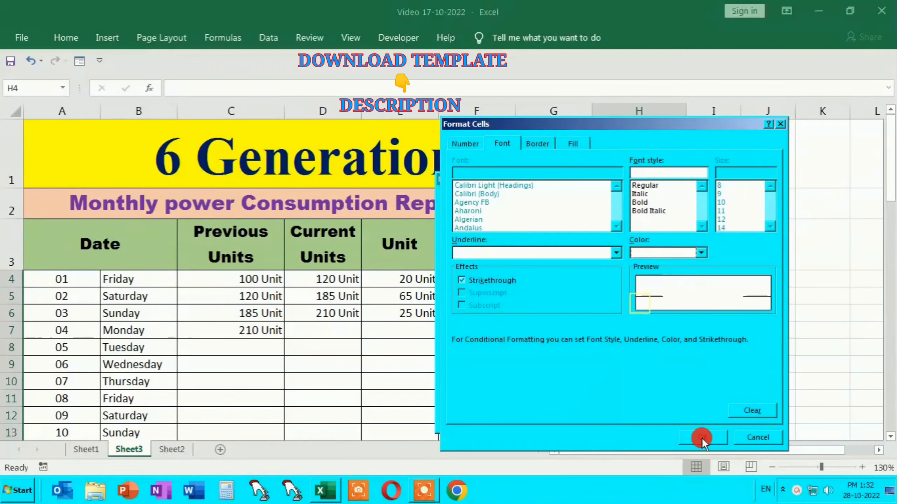
{"action": "left_click", "coordinate": [637, 200]}
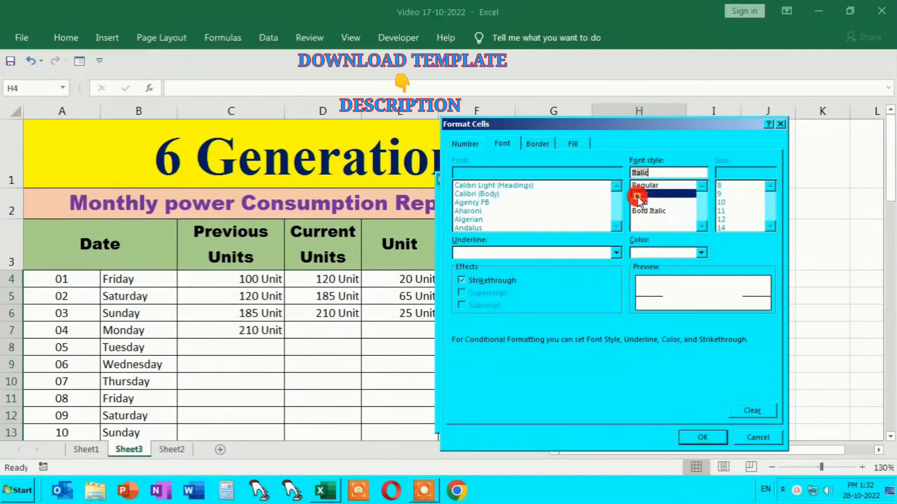
{"action": "left_click", "coordinate": [701, 438]}
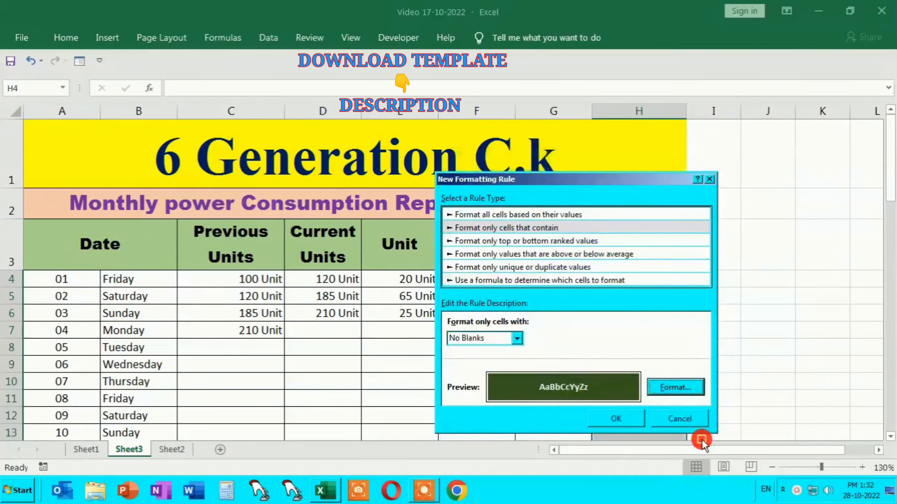
{"action": "left_click", "coordinate": [630, 416]}
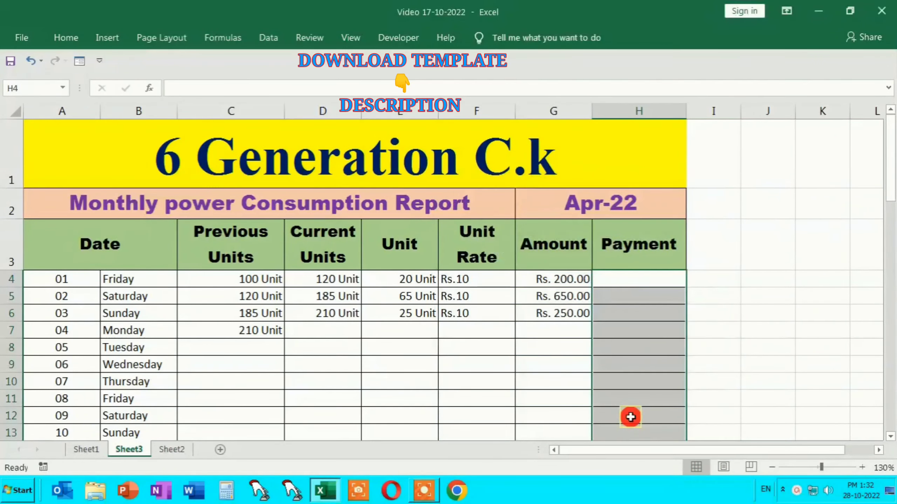
{"action": "left_click", "coordinate": [623, 285]}
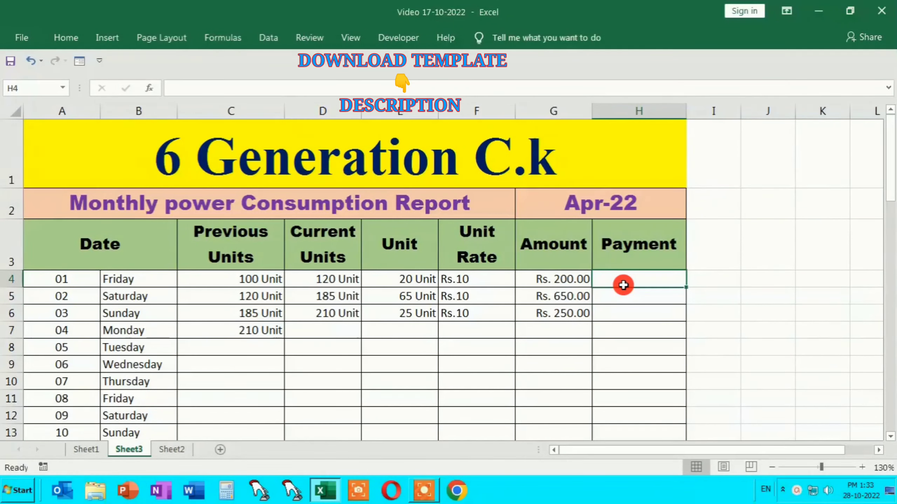
Step: Enter a test payment =G4 in H4
{"action": "type", "text": "="}
{"action": "left_click", "coordinate": [555, 284]}
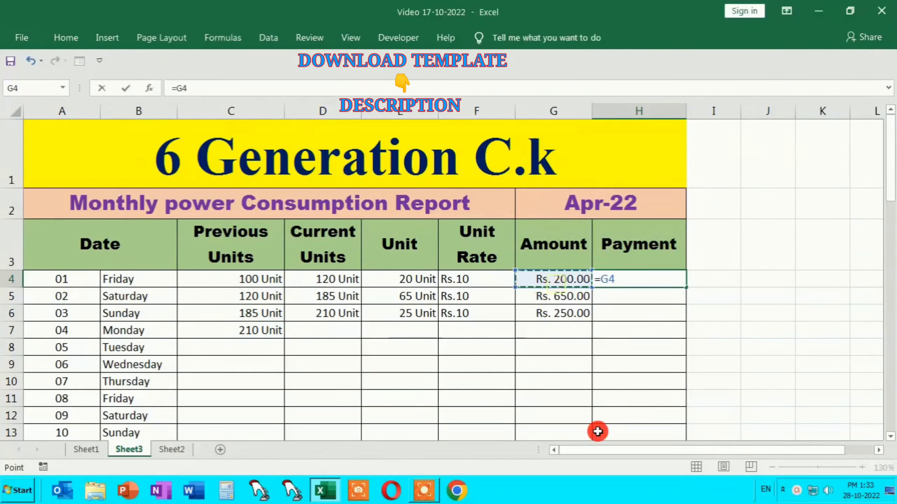
{"action": "key", "text": "Return"}
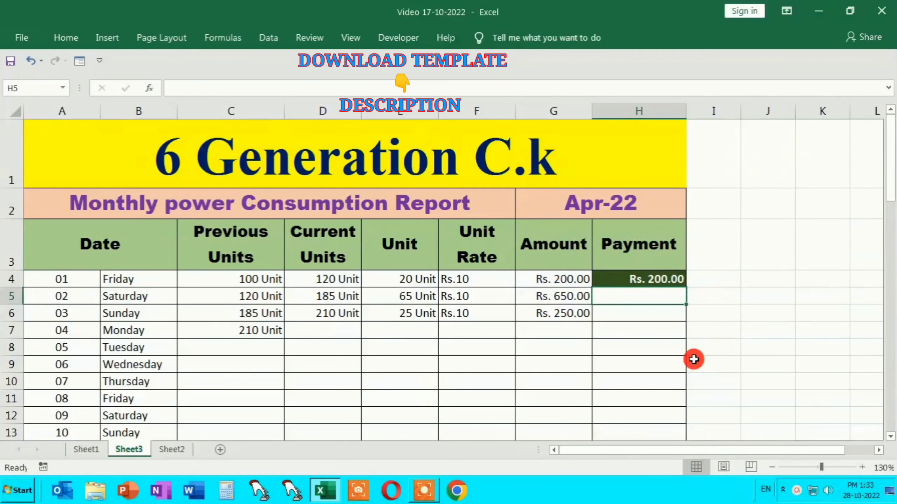
Step: Enter =IF(H4="","","Payment Done") in I4
{"action": "left_click", "coordinate": [708, 283]}
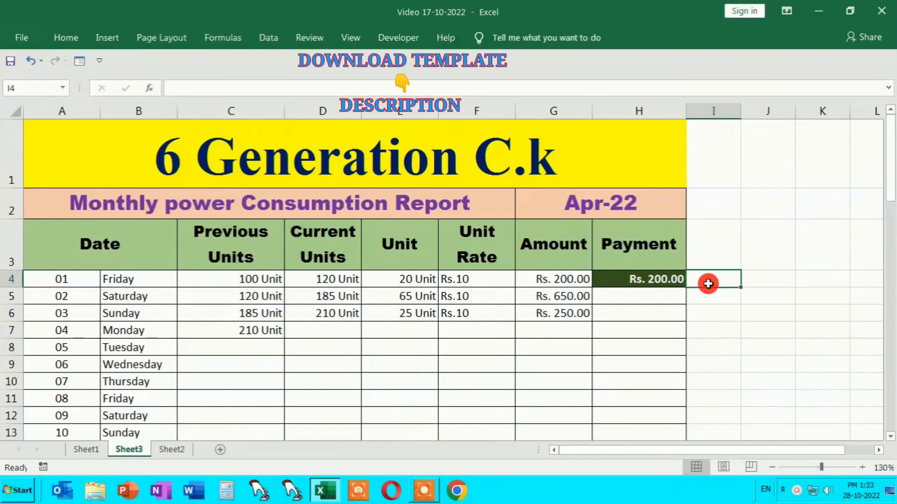
{"action": "type", "text": "=IF"}
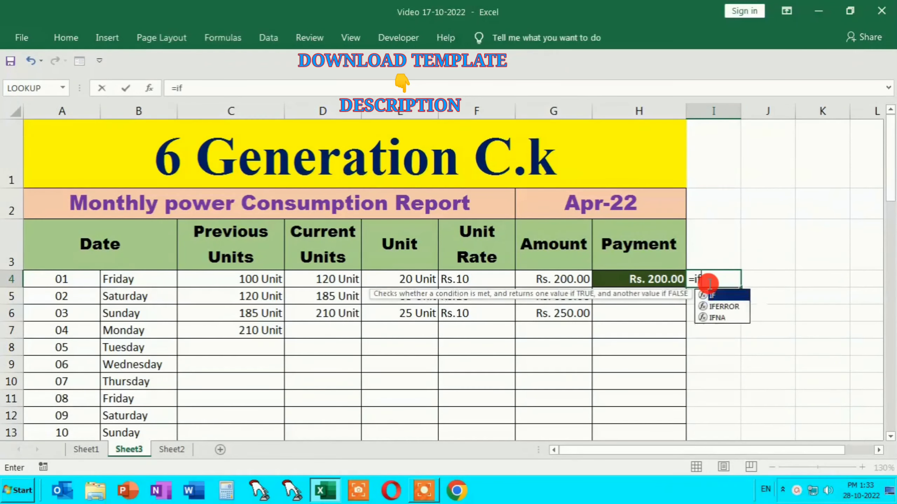
{"action": "type", "text": "("}
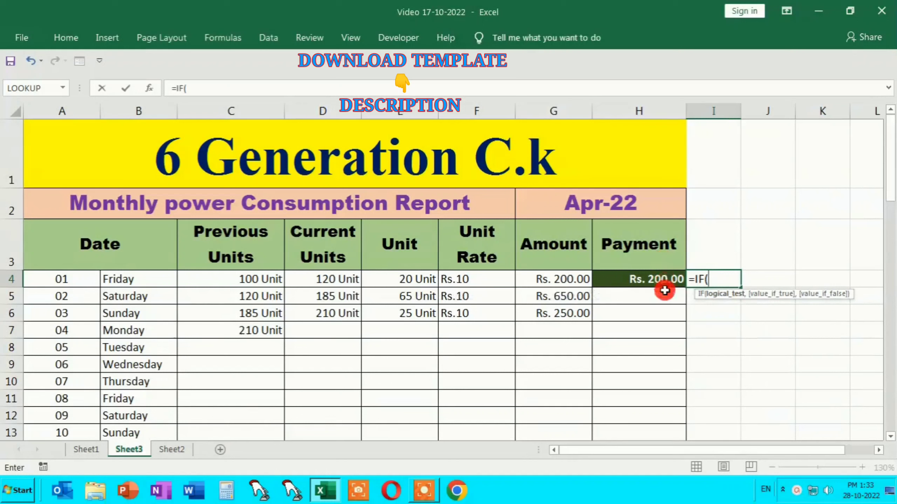
{"action": "left_click", "coordinate": [644, 283]}
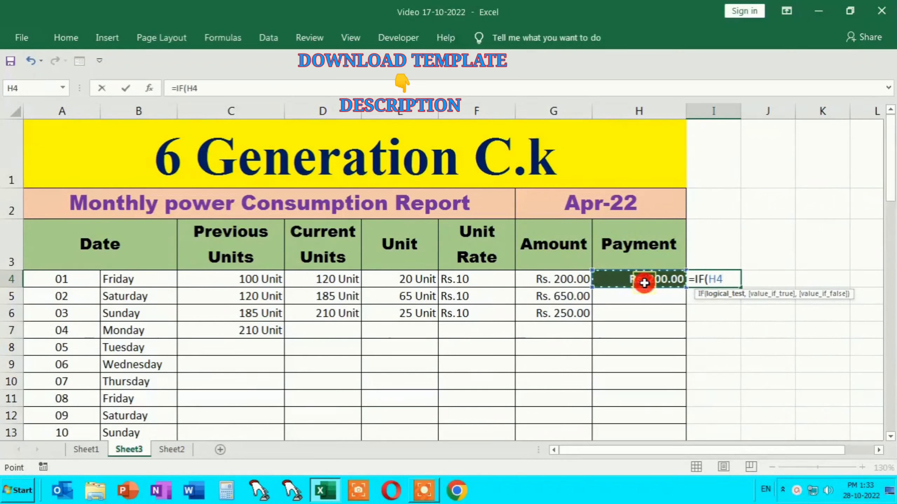
{"action": "type", "text": ","}
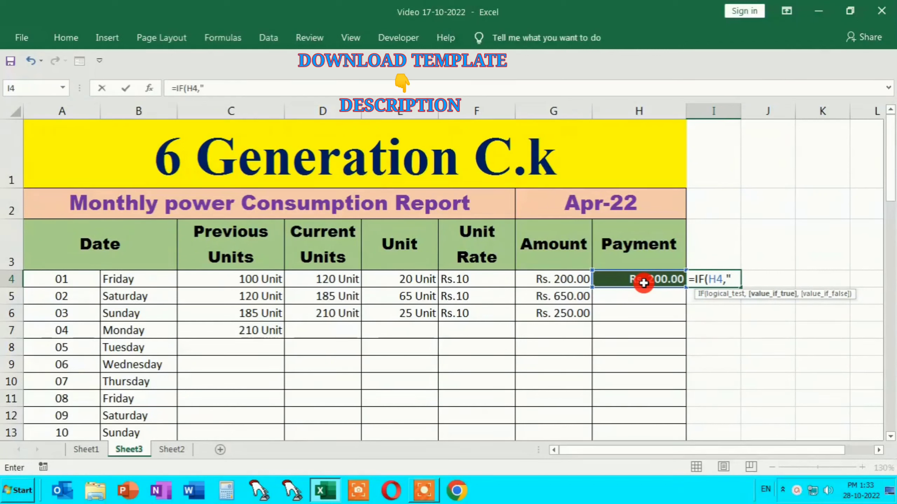
{"action": "key", "text": "BackSpace"}
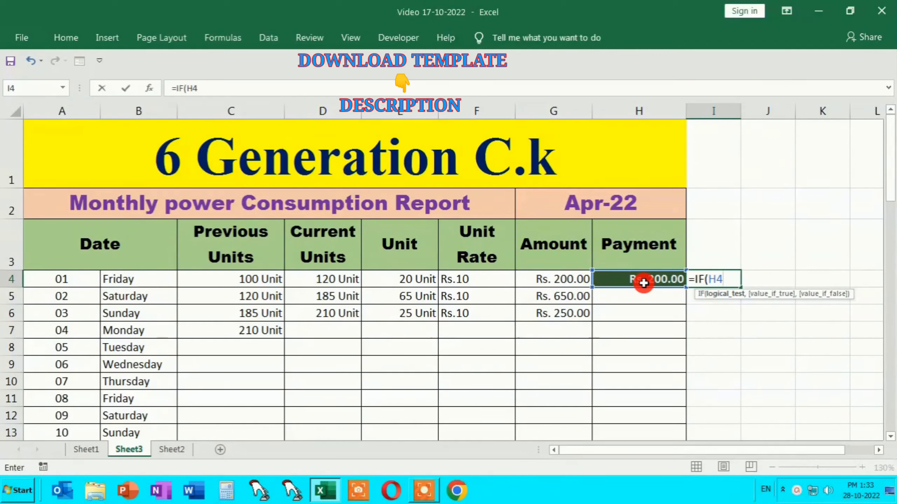
{"action": "type", "text": "=\"\""}
{"action": "type", "text": ","}
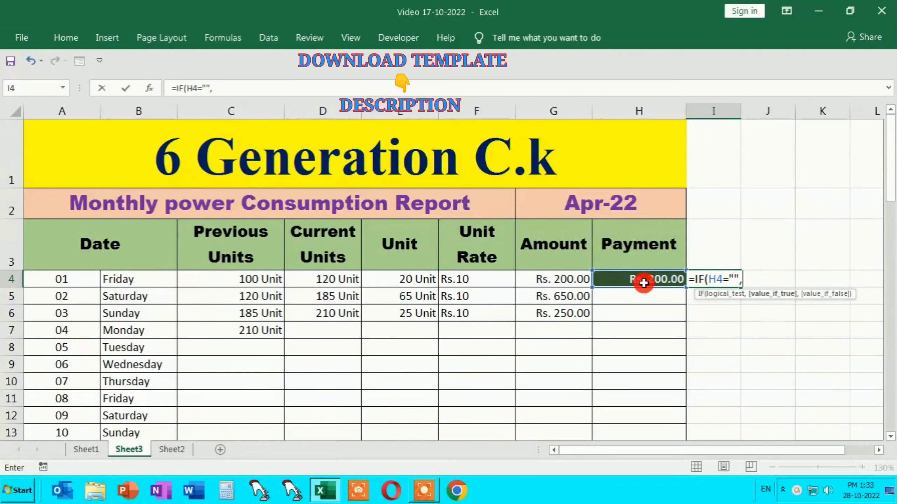
{"action": "type", "text": "\"\",\""}
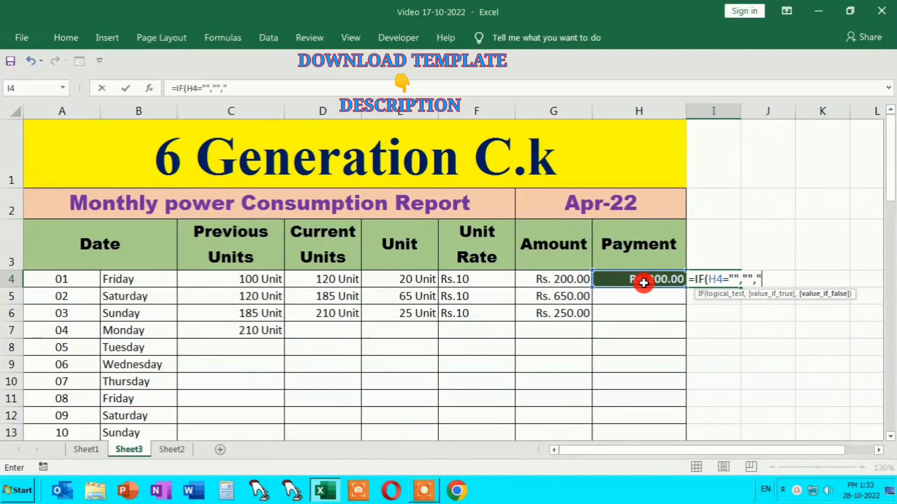
{"action": "type", "text": "Paym"}
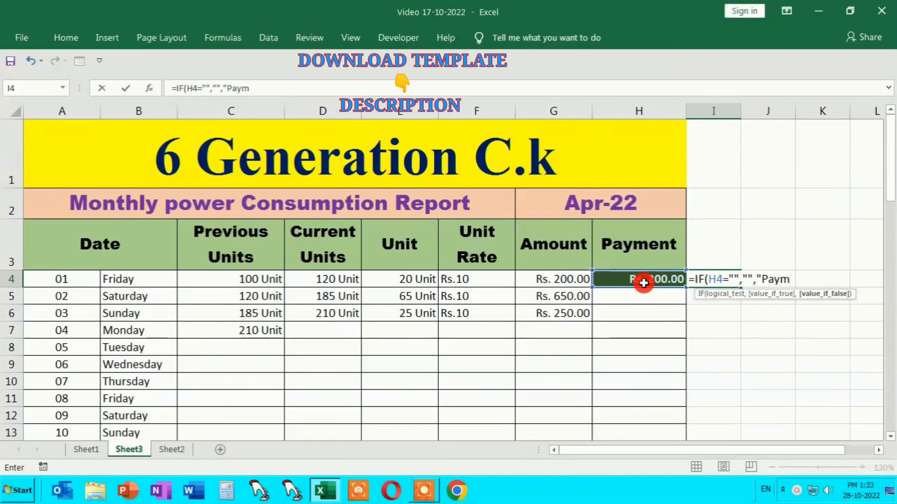
{"action": "type", "text": "ent D"}
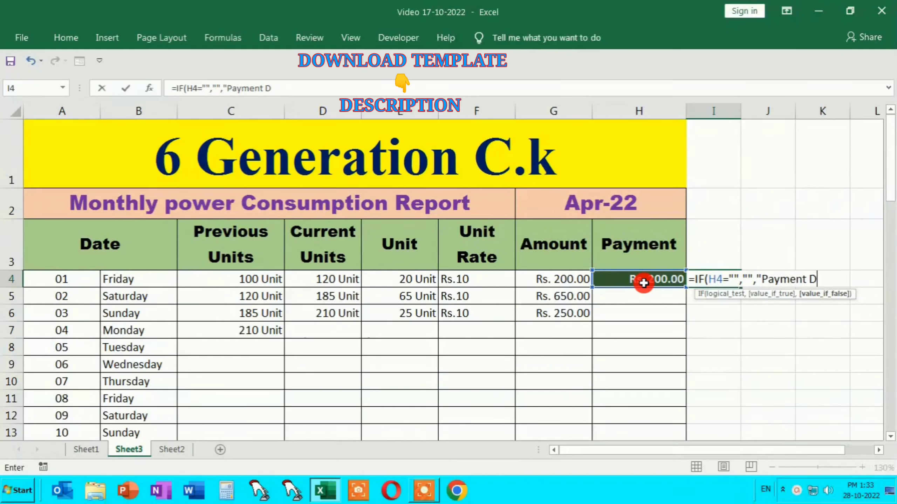
{"action": "type", "text": "one"}
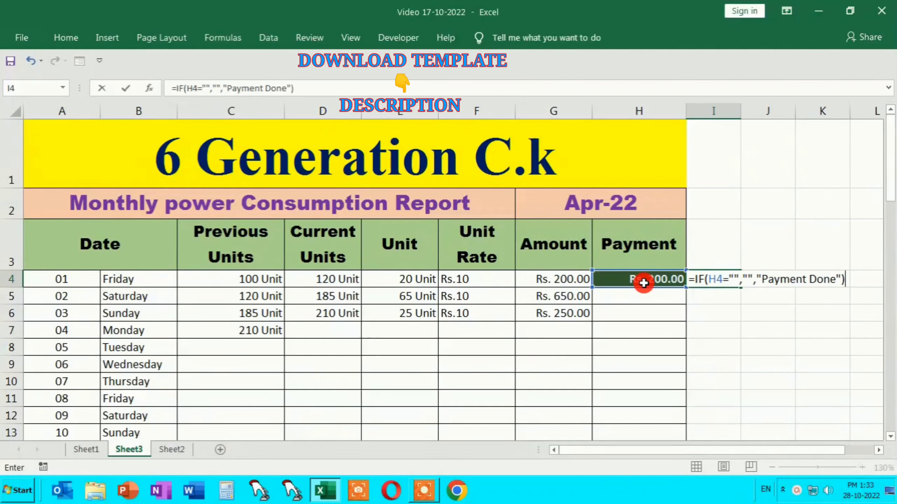
{"action": "key", "text": "Return"}
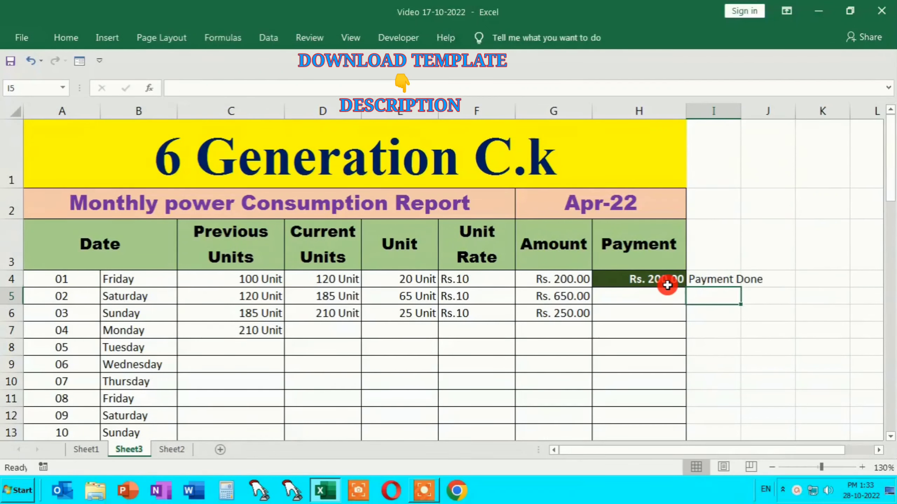
Step: Autofit column I, clear H4's test payment, and select the status cells from I4 down
{"action": "double_click", "coordinate": [740, 120]}
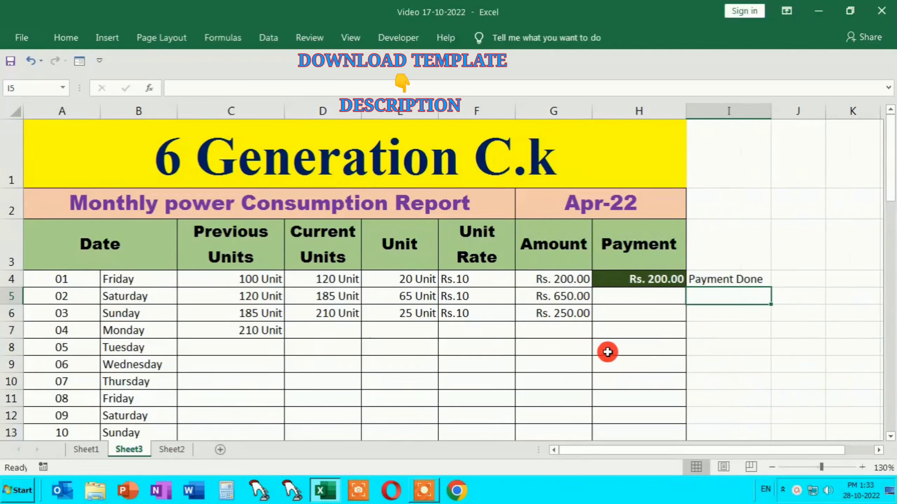
{"action": "left_click", "coordinate": [597, 279]}
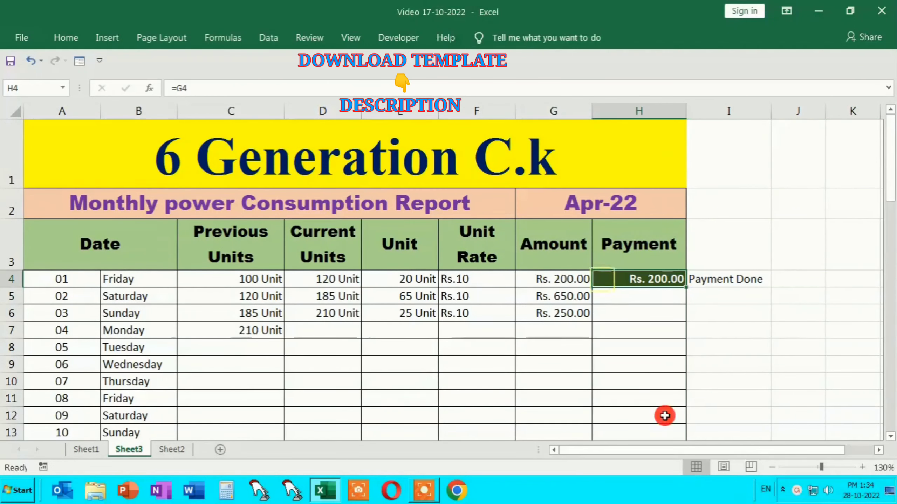
{"action": "key", "text": "Delete"}
{"action": "left_click", "coordinate": [721, 279]}
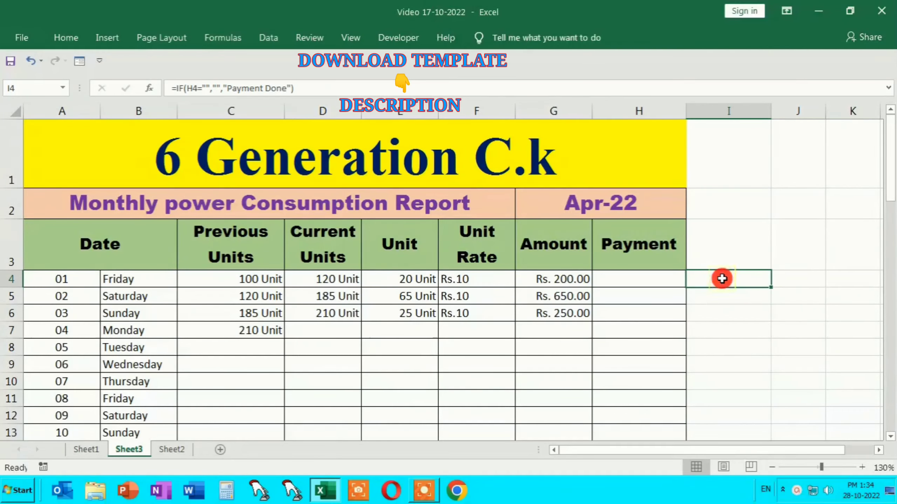
{"action": "left_click_drag", "start_coordinate": [722, 279], "coordinate": [737, 487]}
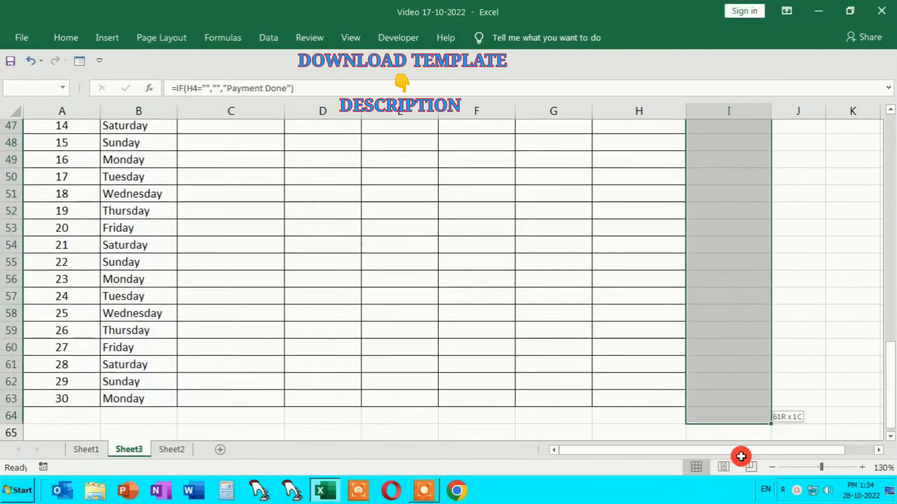
{"action": "left_click_drag", "start_coordinate": [738, 486], "coordinate": [739, 380]}
{"action": "scroll", "coordinate": [741, 380], "scroll_direction": "up", "scroll_amount": 13}
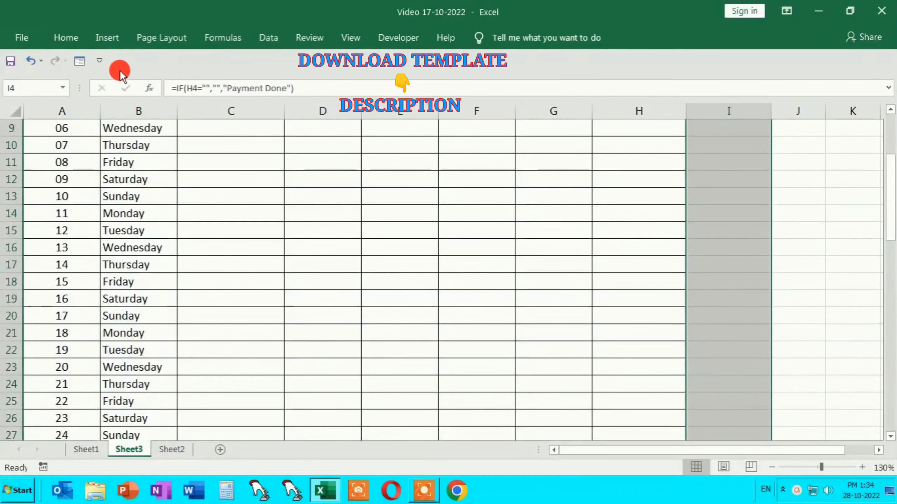
Step: Create a new conditional formatting rule formatting only non-blank status cells
{"action": "left_click", "coordinate": [58, 42]}
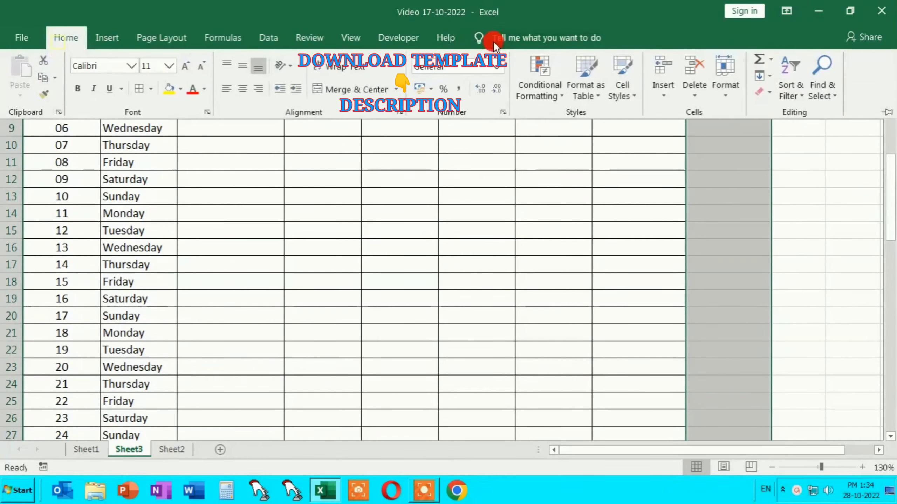
{"action": "left_click", "coordinate": [546, 93]}
{"action": "mouse_move", "coordinate": [596, 124]}
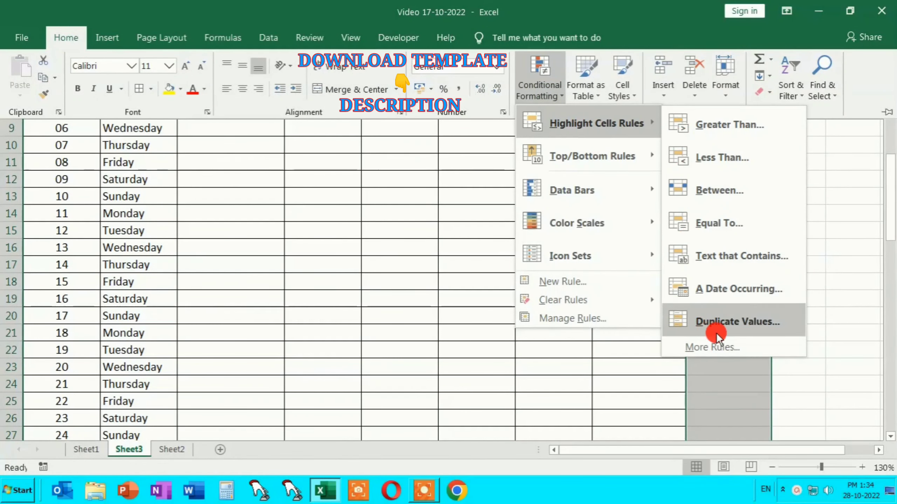
{"action": "left_click", "coordinate": [719, 344]}
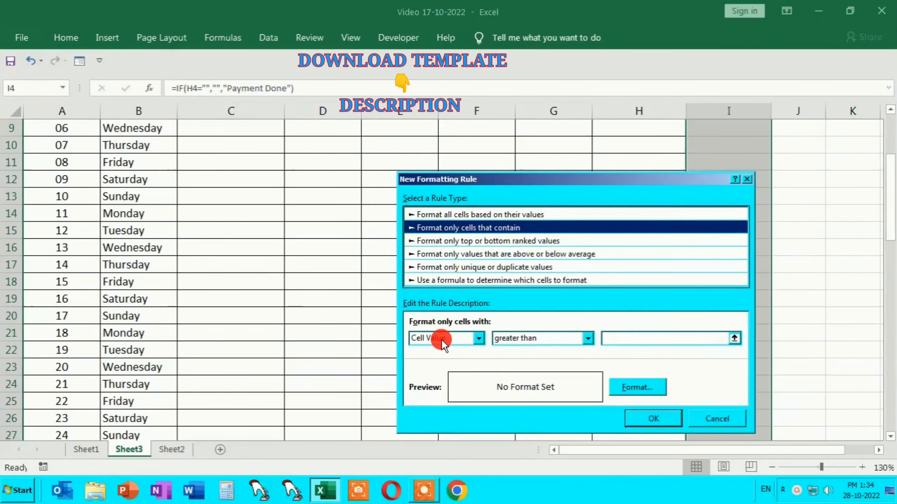
{"action": "left_click", "coordinate": [483, 338]}
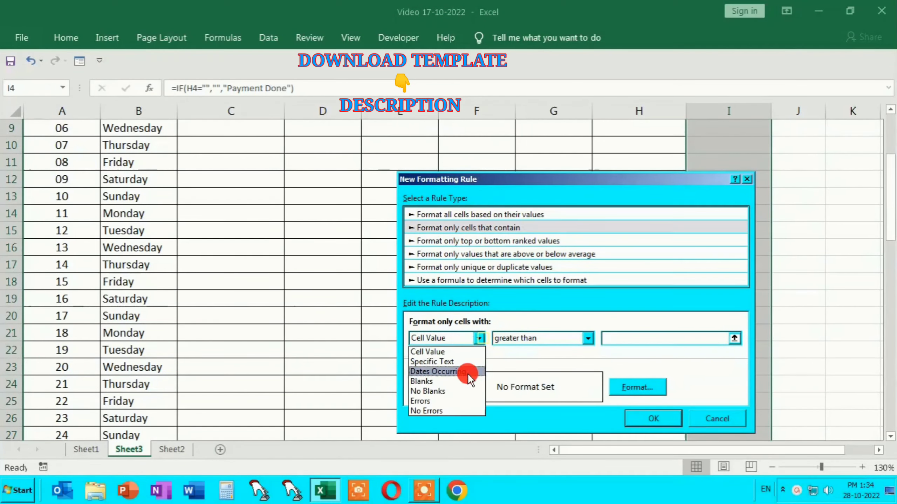
{"action": "left_click", "coordinate": [458, 388]}
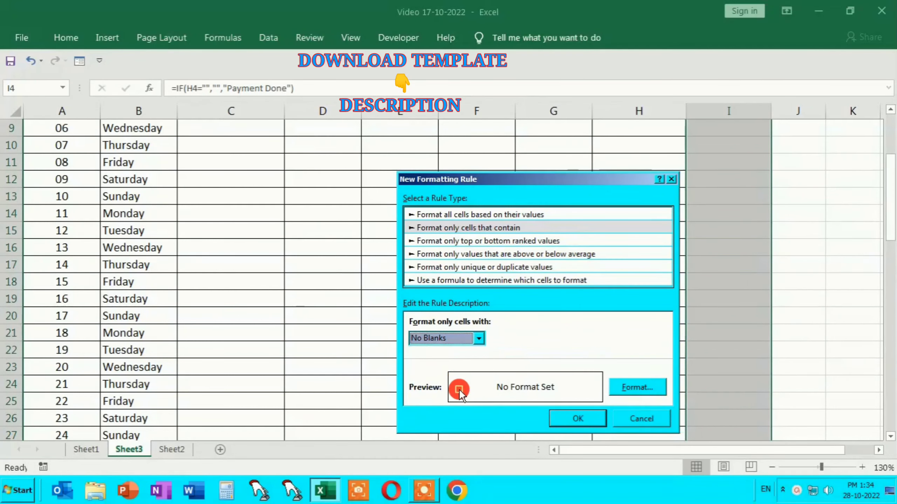
{"action": "left_click", "coordinate": [628, 386]}
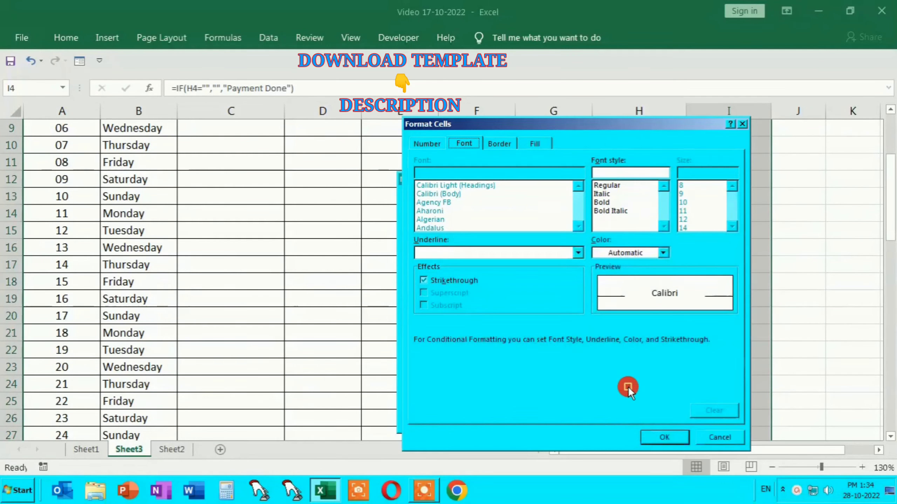
Step: Set the rule's format to a dark green fill with bold white text and save it
{"action": "left_click", "coordinate": [535, 143]}
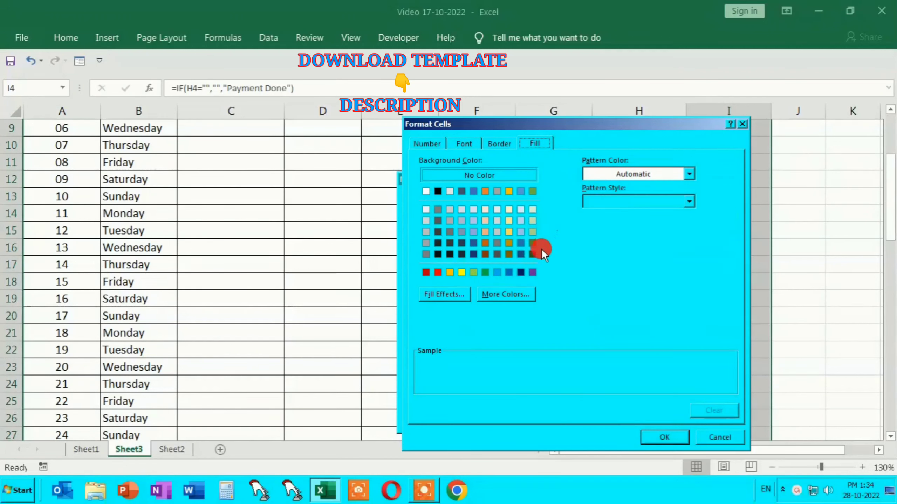
{"action": "left_click", "coordinate": [533, 254]}
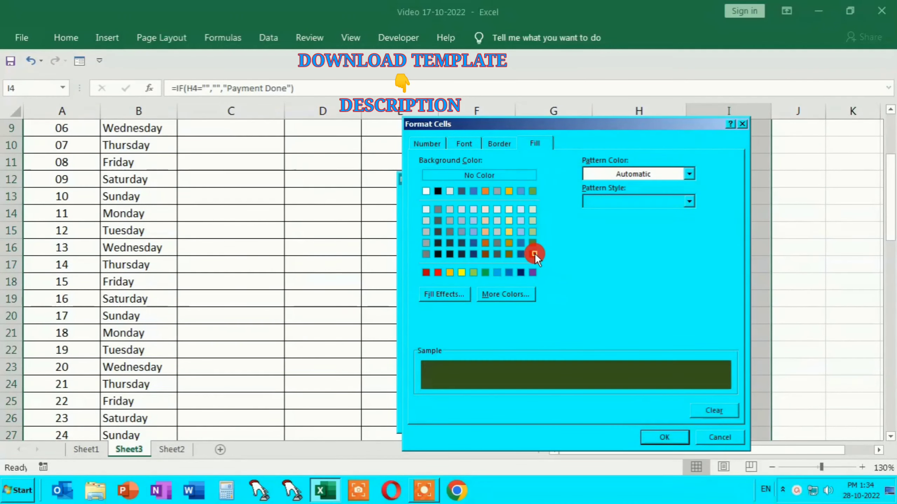
{"action": "left_click", "coordinate": [465, 144]}
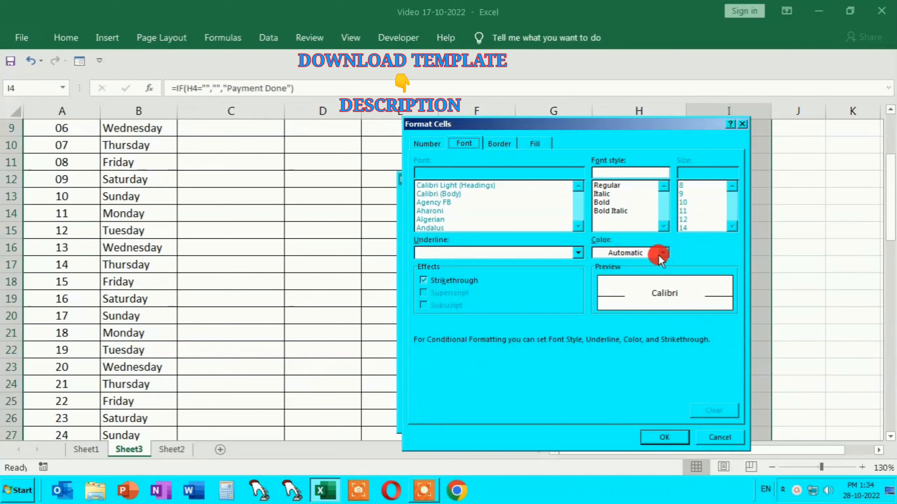
{"action": "left_click", "coordinate": [662, 253]}
{"action": "left_click", "coordinate": [597, 300]}
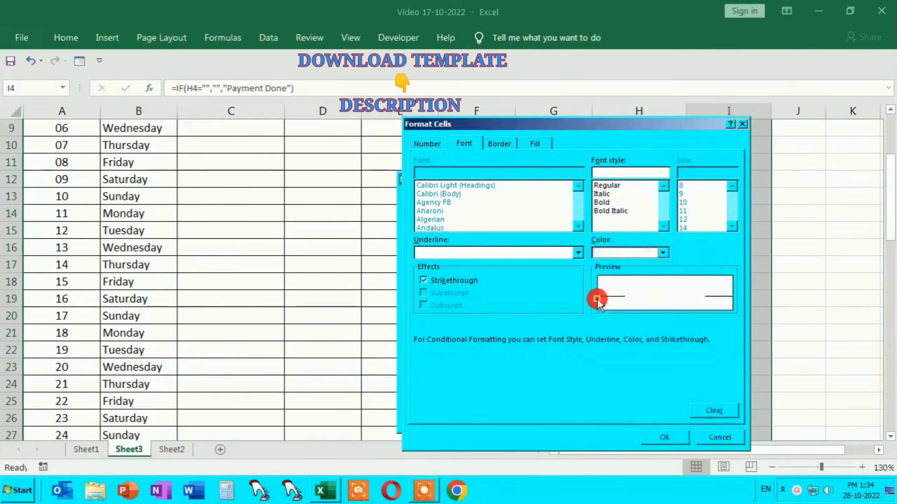
{"action": "left_click", "coordinate": [606, 202]}
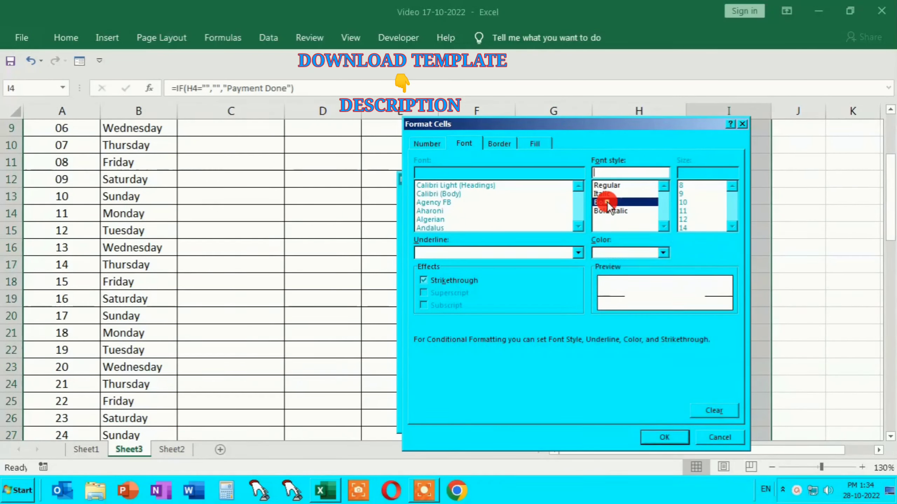
{"action": "left_click", "coordinate": [671, 435]}
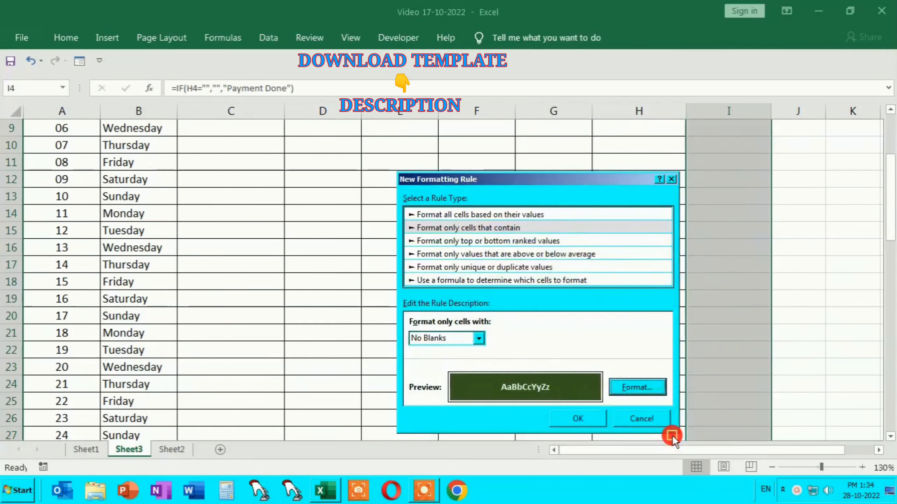
{"action": "left_click", "coordinate": [585, 419]}
{"action": "scroll", "coordinate": [600, 320], "scroll_direction": "up", "scroll_amount": 3}
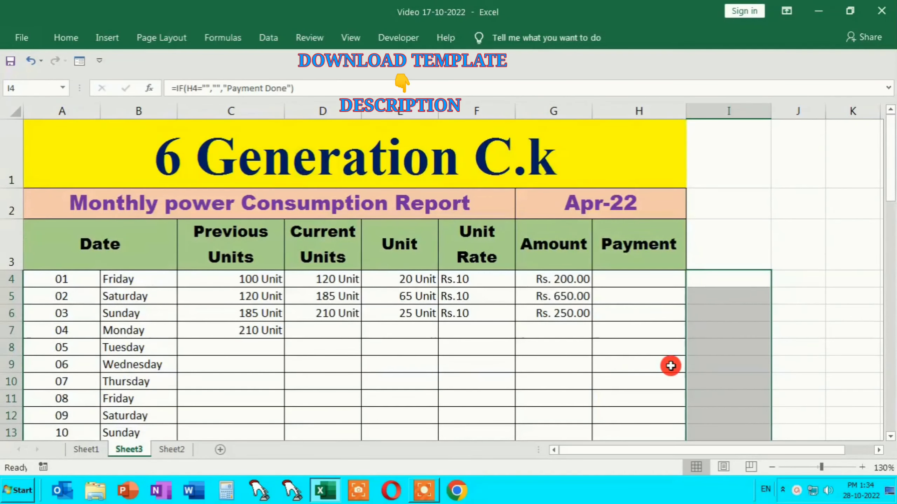
Step: Record payments =G4 in H4 and =G6 in H6 for days 01 and 03
{"action": "left_click", "coordinate": [623, 285]}
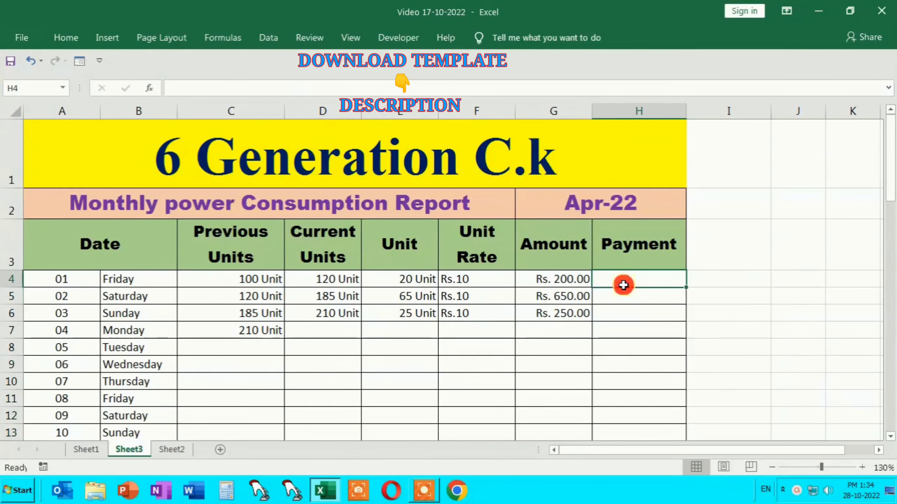
{"action": "type", "text": "="}
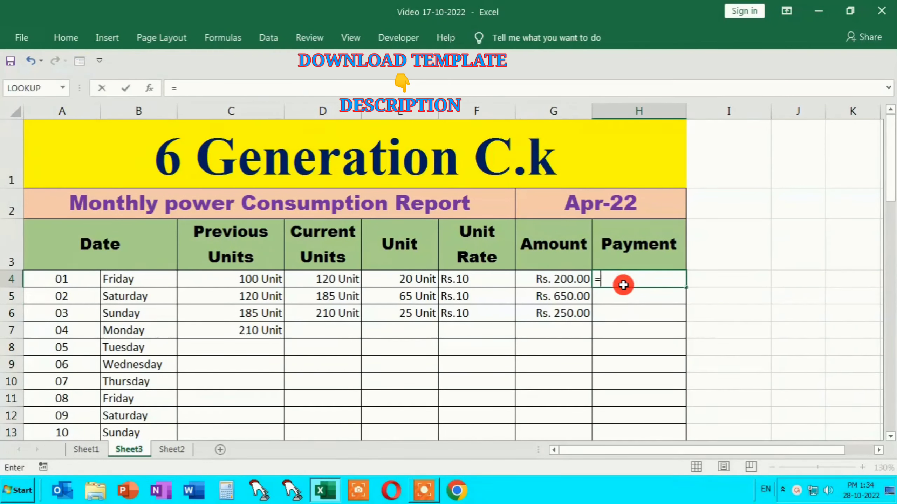
{"action": "key", "text": "Left"}
{"action": "key", "text": "Return"}
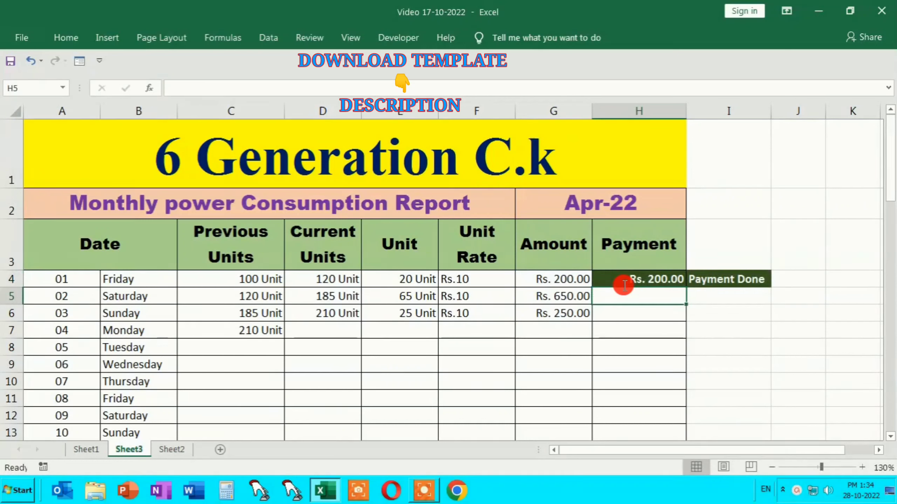
{"action": "key", "text": "Down"}
{"action": "type", "text": "="}
{"action": "key", "text": "Left"}
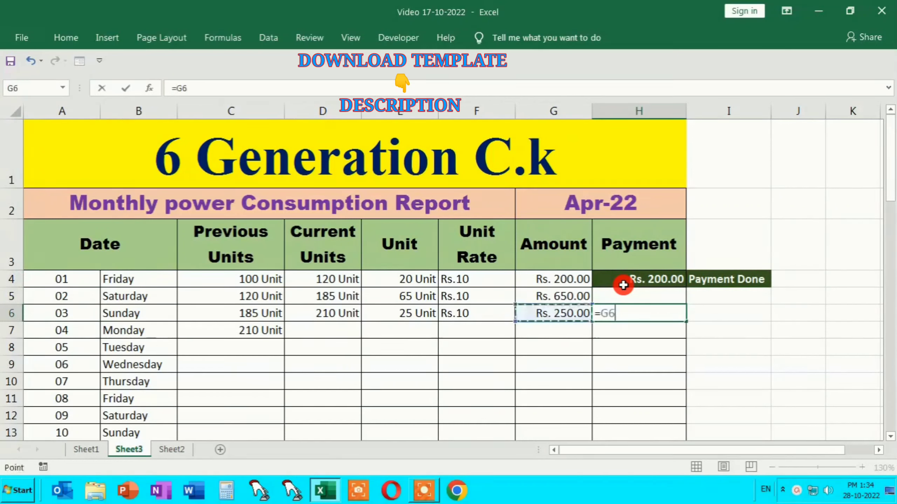
{"action": "key", "text": "Return"}
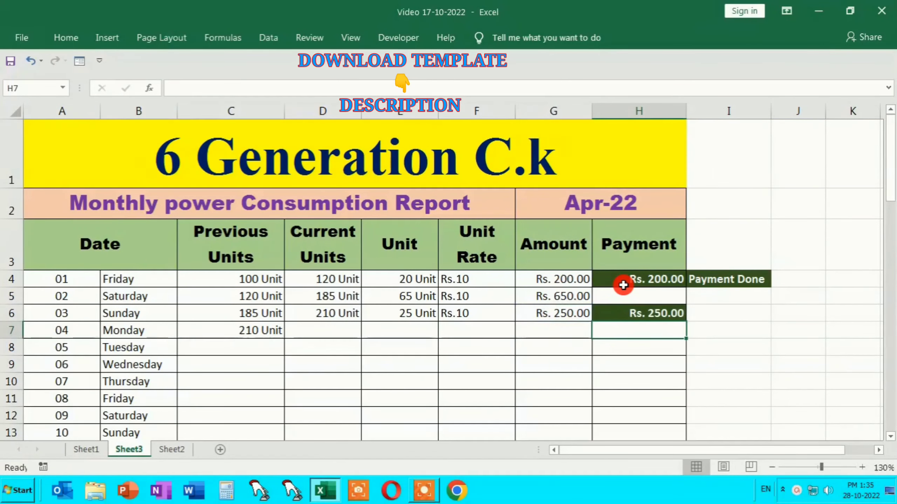
Step: Copy the Payment Done formula from I4 down column I
{"action": "left_click", "coordinate": [709, 282]}
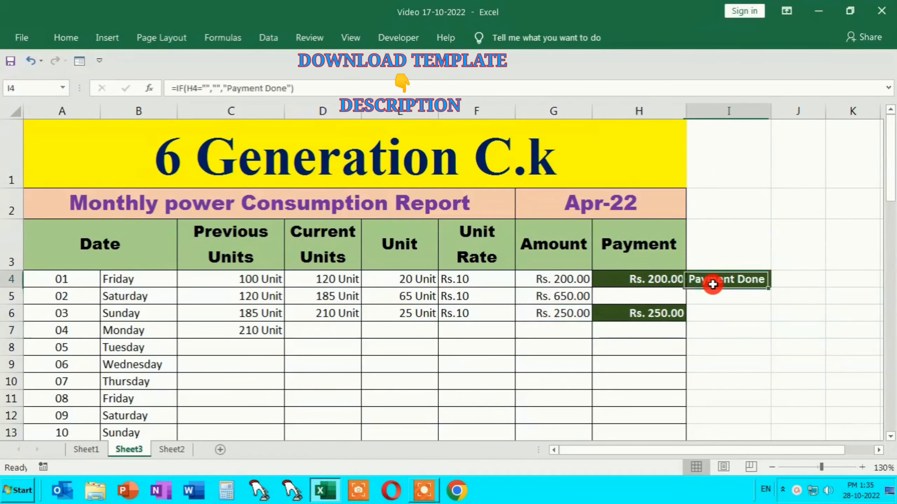
{"action": "double_click", "coordinate": [770, 289]}
{"action": "scroll", "coordinate": [725, 383], "scroll_direction": "down", "scroll_amount": 5}
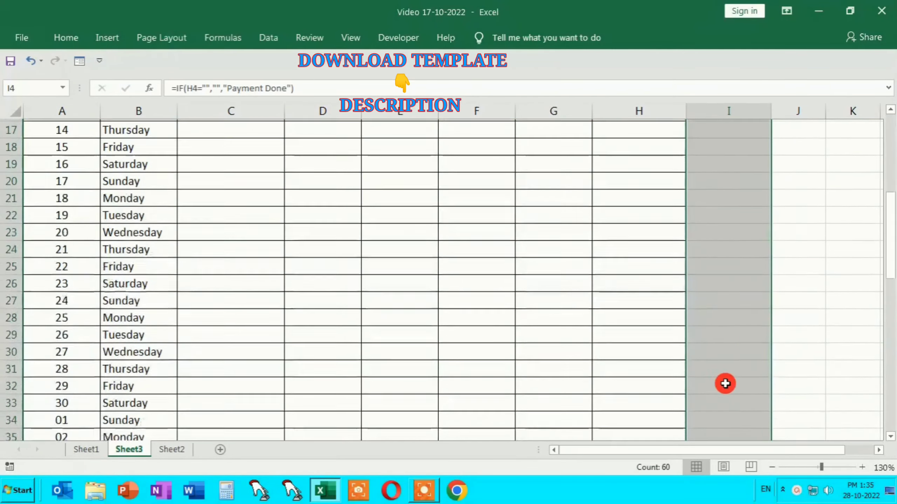
{"action": "scroll", "coordinate": [725, 385], "scroll_direction": "down", "scroll_amount": 5}
{"action": "scroll", "coordinate": [725, 385], "scroll_direction": "down", "scroll_amount": 6}
{"action": "scroll", "coordinate": [725, 384], "scroll_direction": "up", "scroll_amount": 14}
{"action": "scroll", "coordinate": [724, 384], "scroll_direction": "up", "scroll_amount": 2}
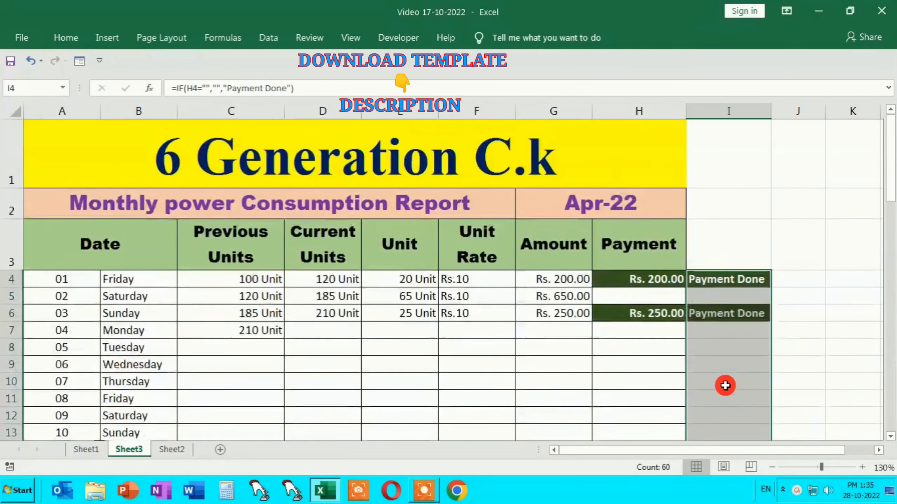
Step: Enter current readings of 315, 560 and 625 in D7:D9 for days 04–06
{"action": "left_click", "coordinate": [341, 335]}
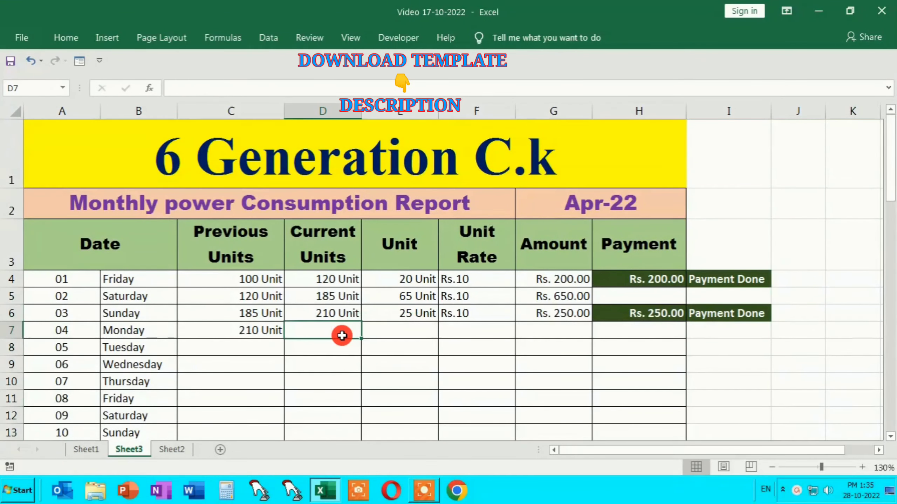
{"action": "type", "text": "315"}
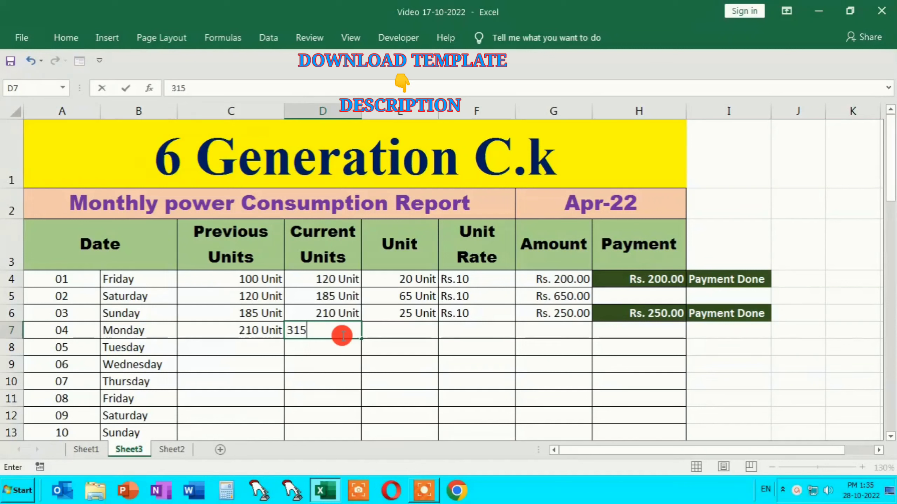
{"action": "key", "text": "Tab"}
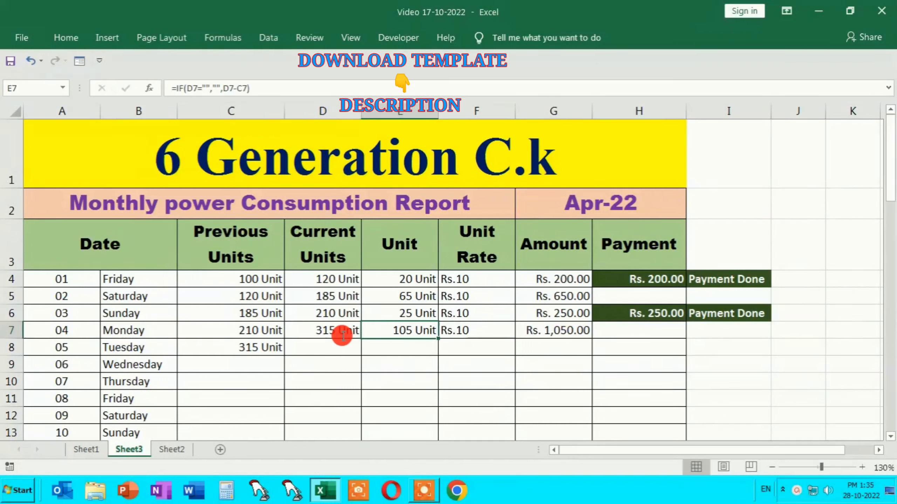
{"action": "left_click", "coordinate": [333, 347]}
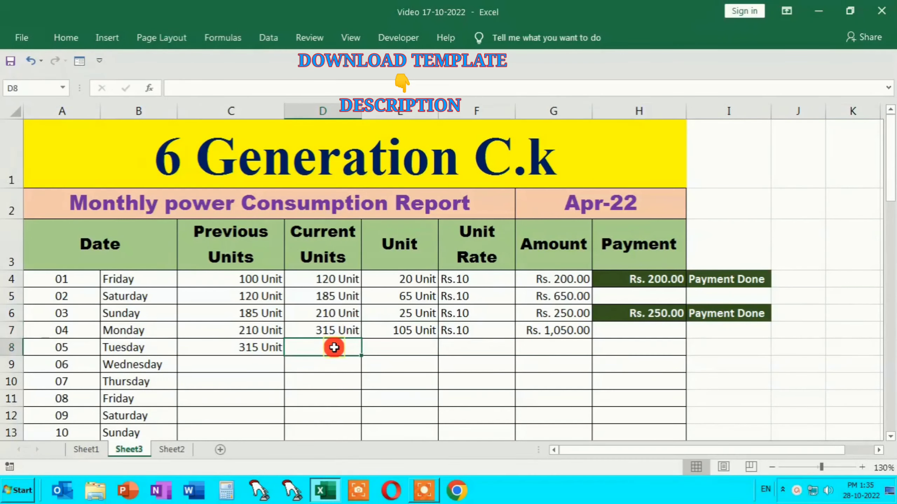
{"action": "type", "text": "560"}
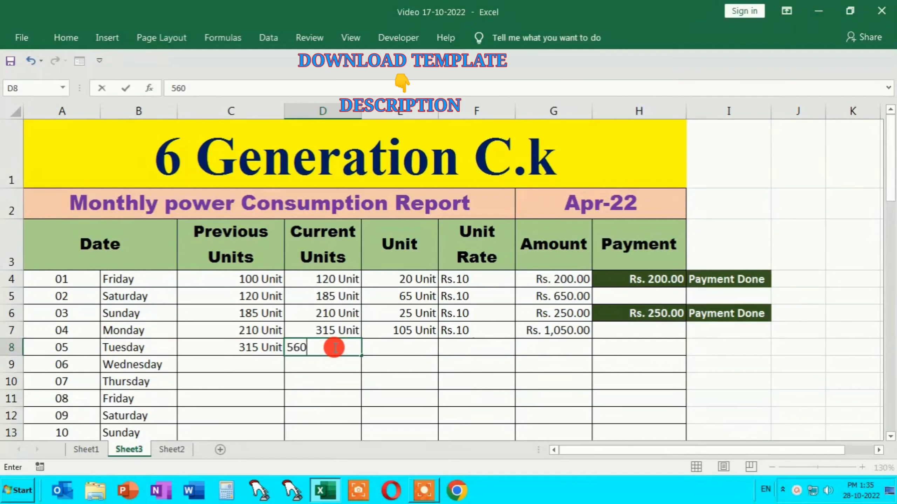
{"action": "key", "text": "Return"}
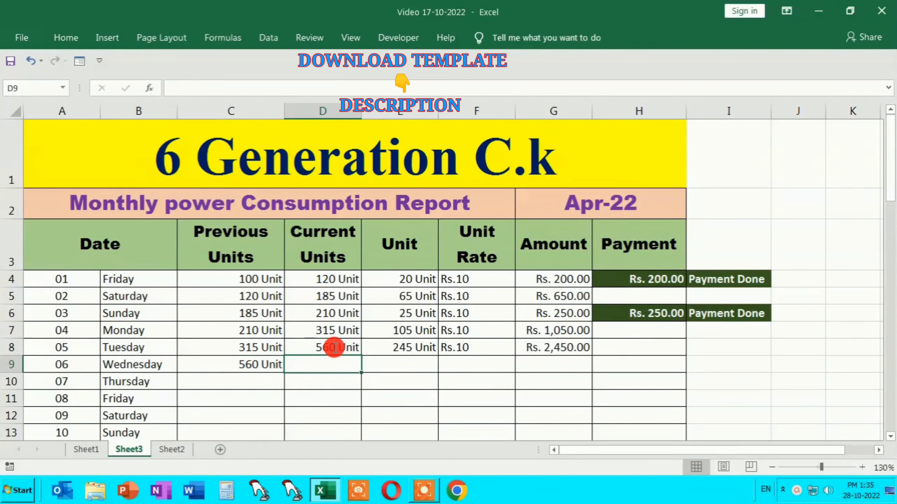
{"action": "type", "text": "325"}
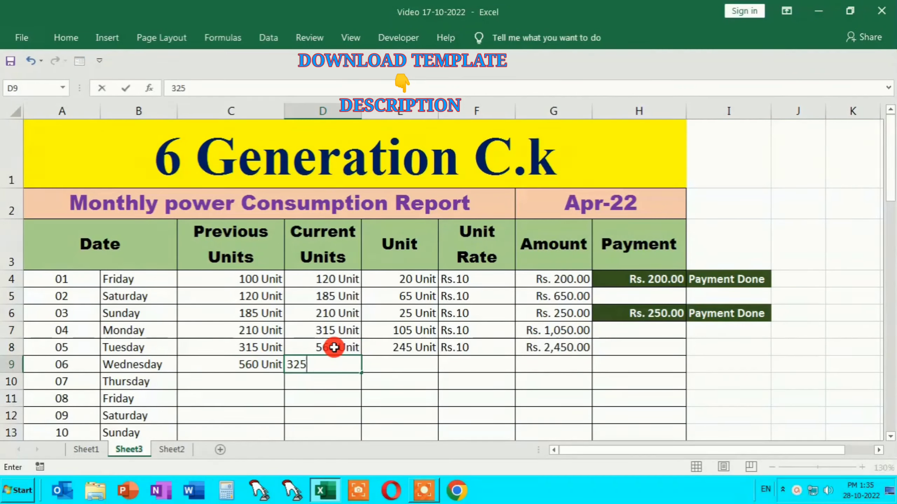
{"action": "key", "text": "BackSpace"}
{"action": "key", "text": "BackSpace"}
{"action": "key", "text": "BackSpace"}
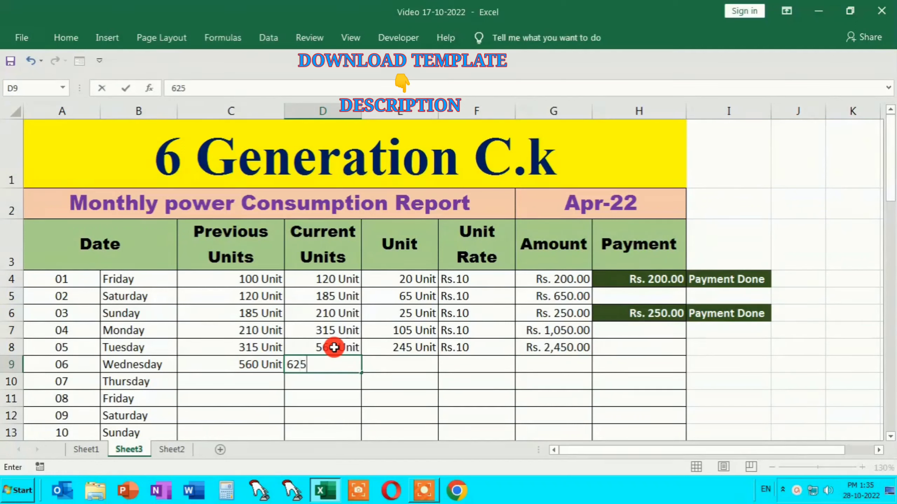
{"action": "key", "text": "Return"}
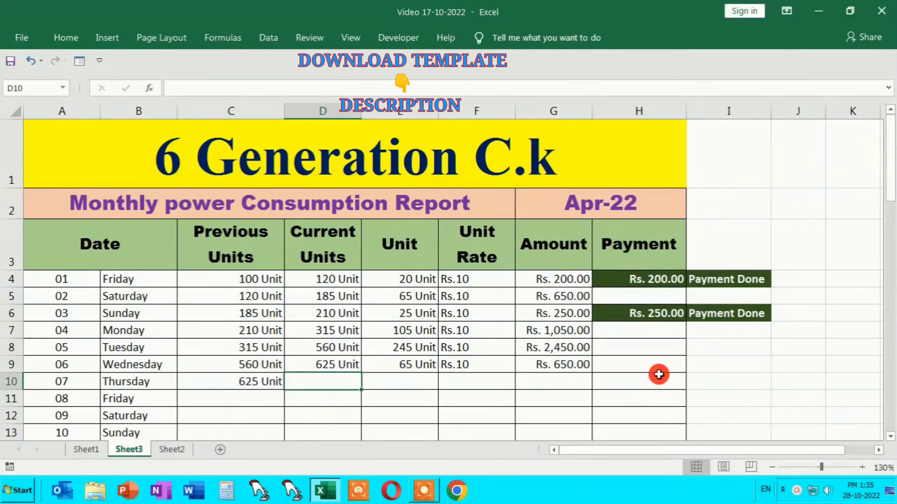
Step: Record day 05's Rs. 2,450.00 payment as =G8 in H8
{"action": "left_click", "coordinate": [653, 354]}
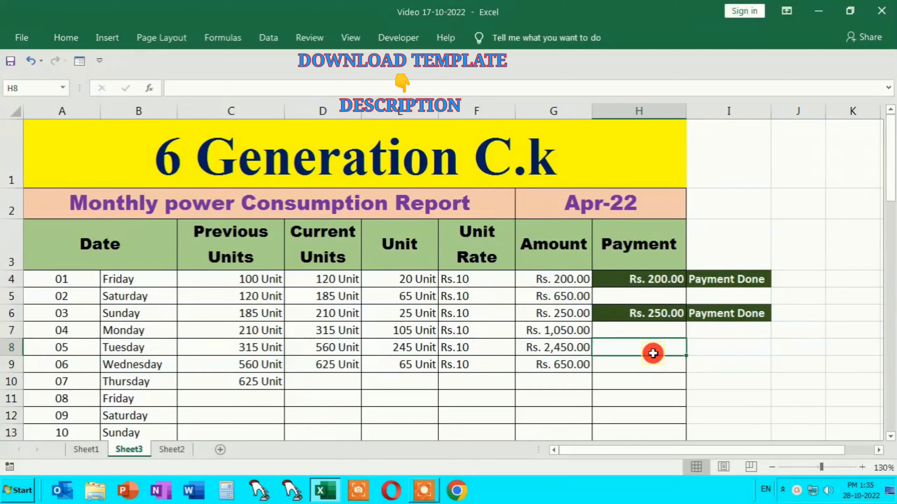
{"action": "type", "text": "="}
{"action": "key", "text": "Left"}
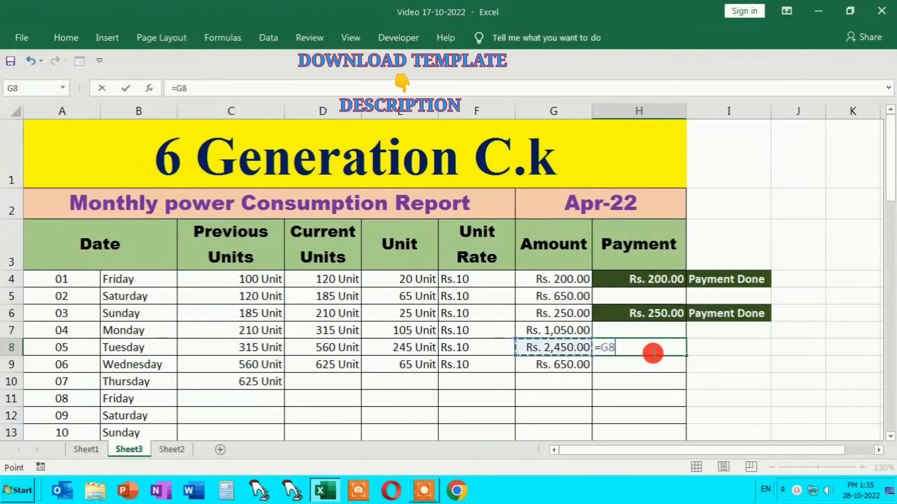
{"action": "key", "text": "Return"}
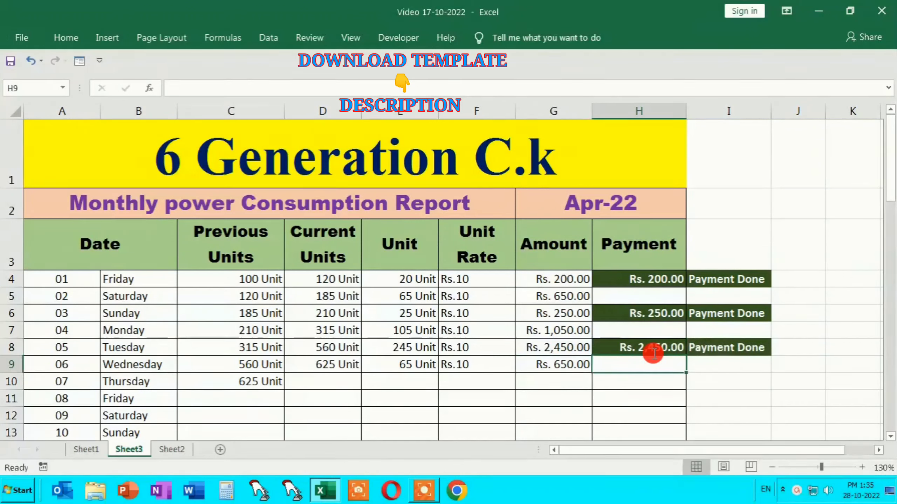